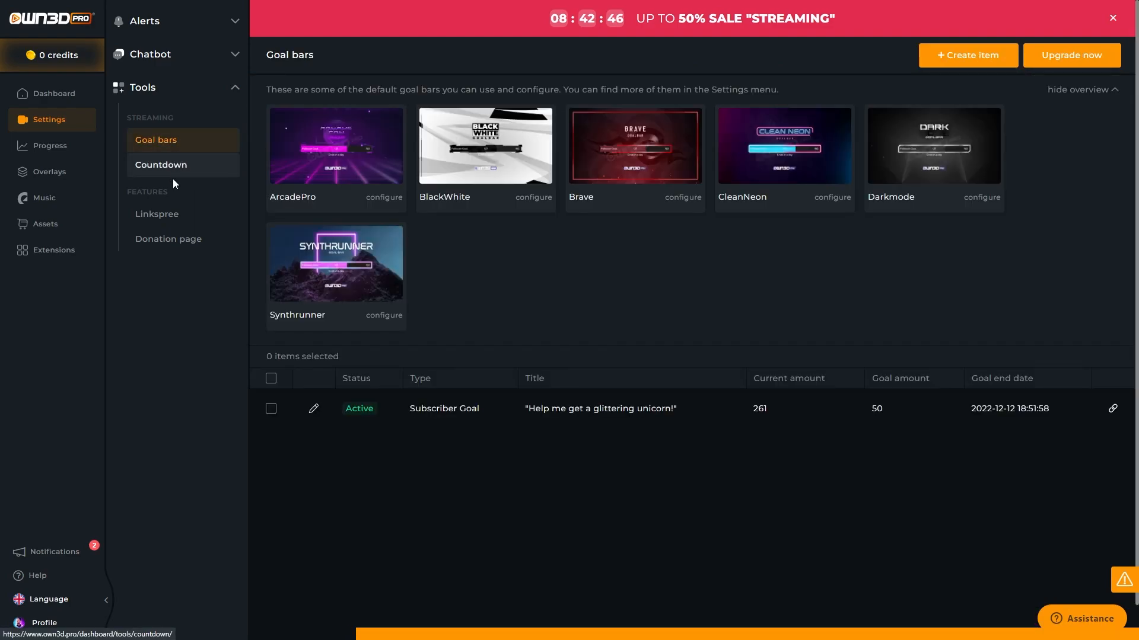
Step: Look through the OWN3D Pro Countdown, Linkspree, Donation, Progress, Overlays, Music and Extensions pages, and its public home page
{"action": "left_click", "coordinate": [172, 178]}
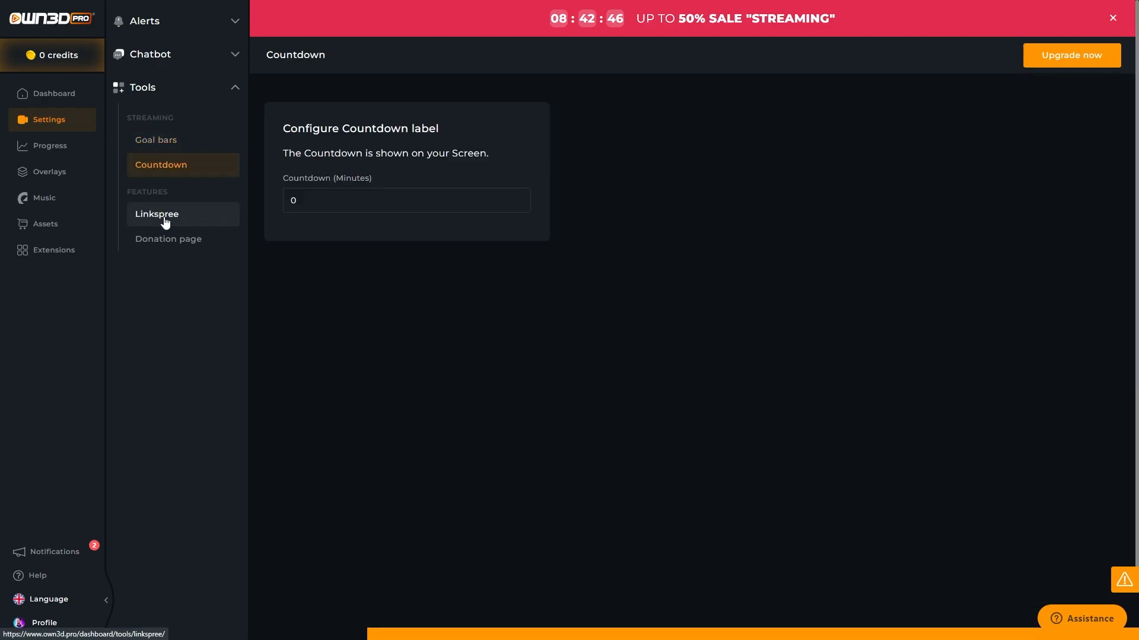
{"action": "left_click", "coordinate": [162, 224]}
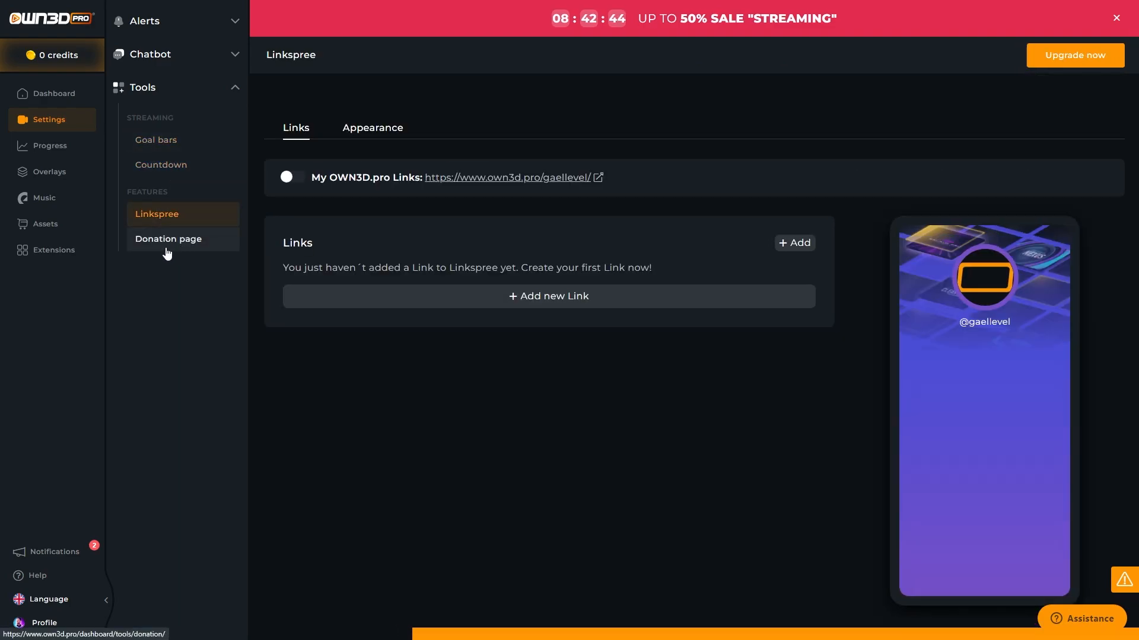
{"action": "left_click", "coordinate": [168, 252]}
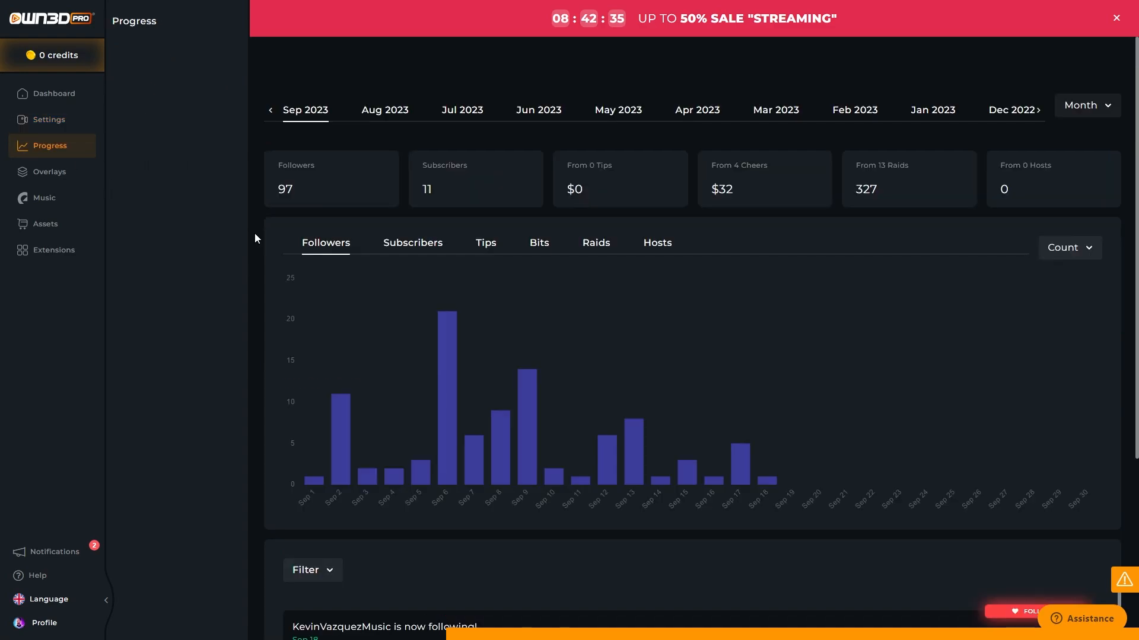
{"action": "scroll", "coordinate": [254, 238], "scroll_direction": "down", "scroll_amount": 4}
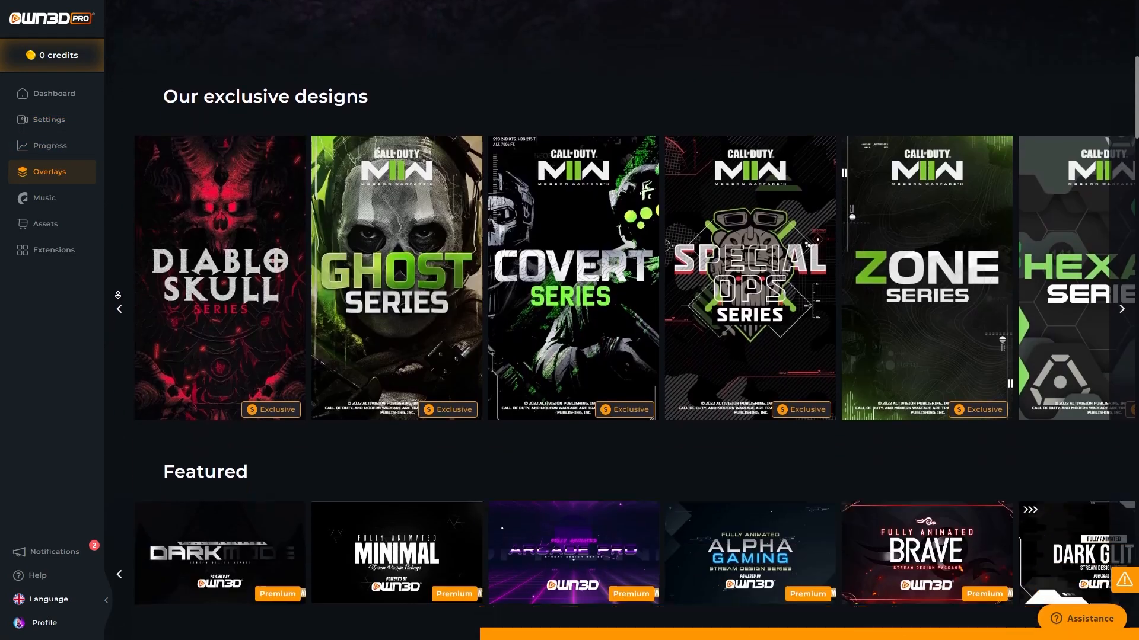
{"action": "scroll", "coordinate": [629, 332], "scroll_direction": "down", "scroll_amount": 7}
{"action": "scroll", "coordinate": [119, 288], "scroll_direction": "down", "scroll_amount": 15}
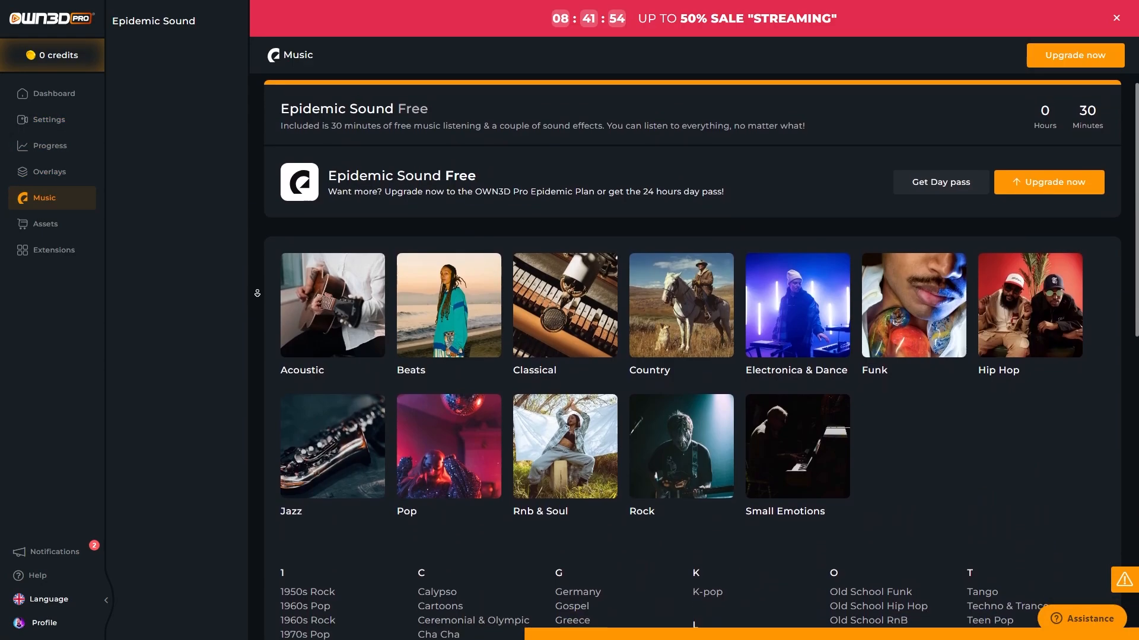
{"action": "scroll", "coordinate": [258, 295], "scroll_direction": "down", "scroll_amount": 2}
{"action": "scroll", "coordinate": [258, 296], "scroll_direction": "down", "scroll_amount": 2}
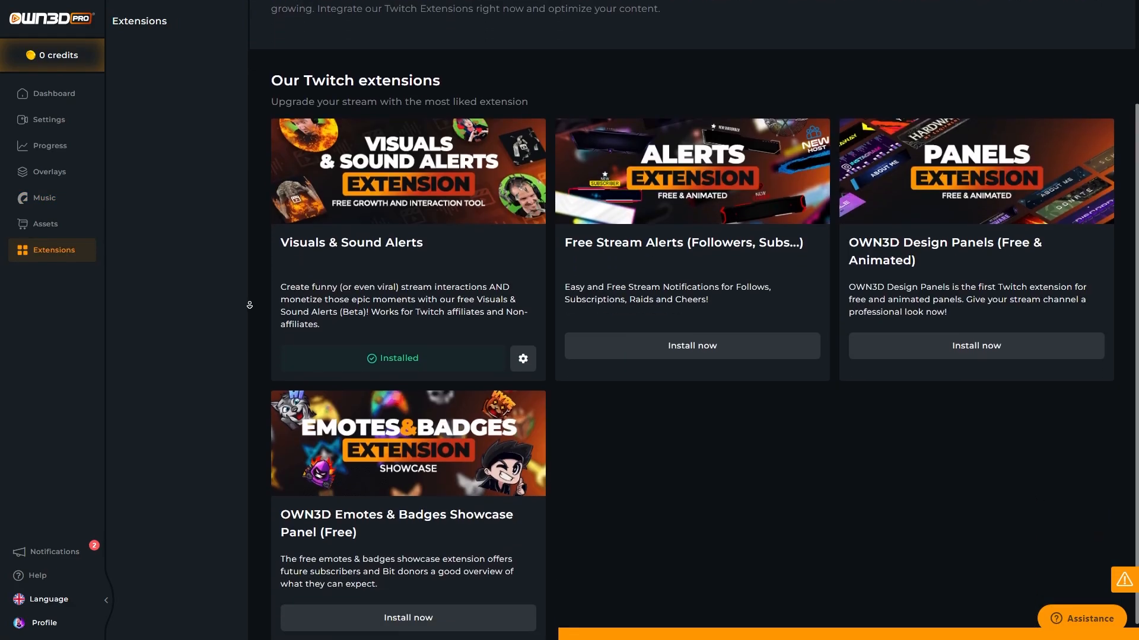
{"action": "scroll", "coordinate": [256, 284], "scroll_direction": "down", "scroll_amount": 1}
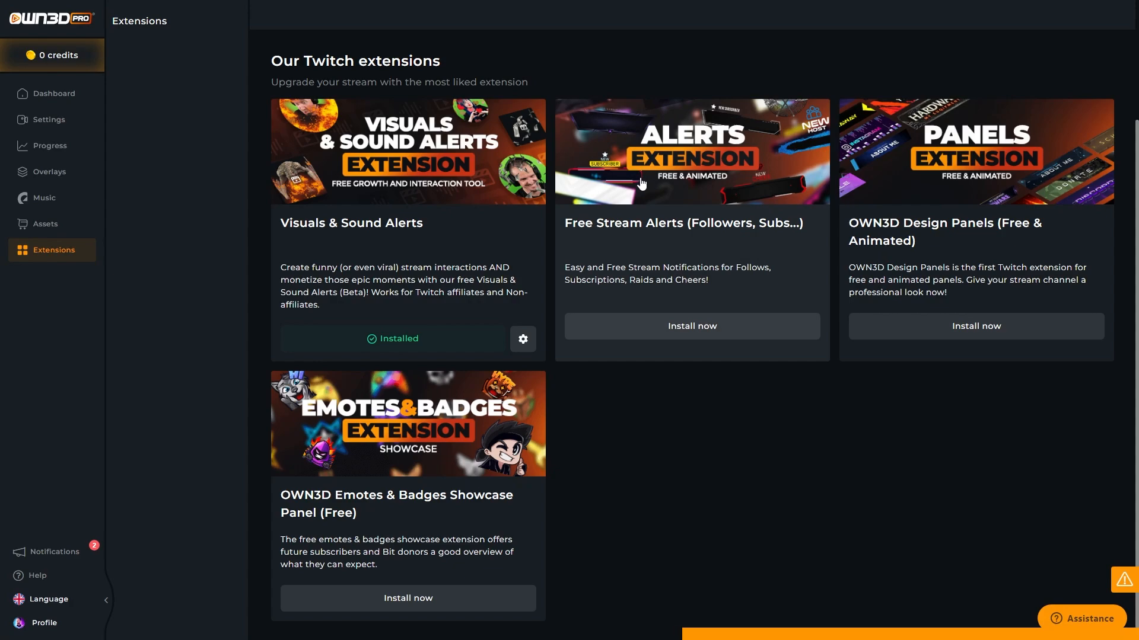
{"action": "scroll", "coordinate": [421, 298], "scroll_direction": "up", "scroll_amount": 1}
{"action": "left_click", "coordinate": [523, 398]}
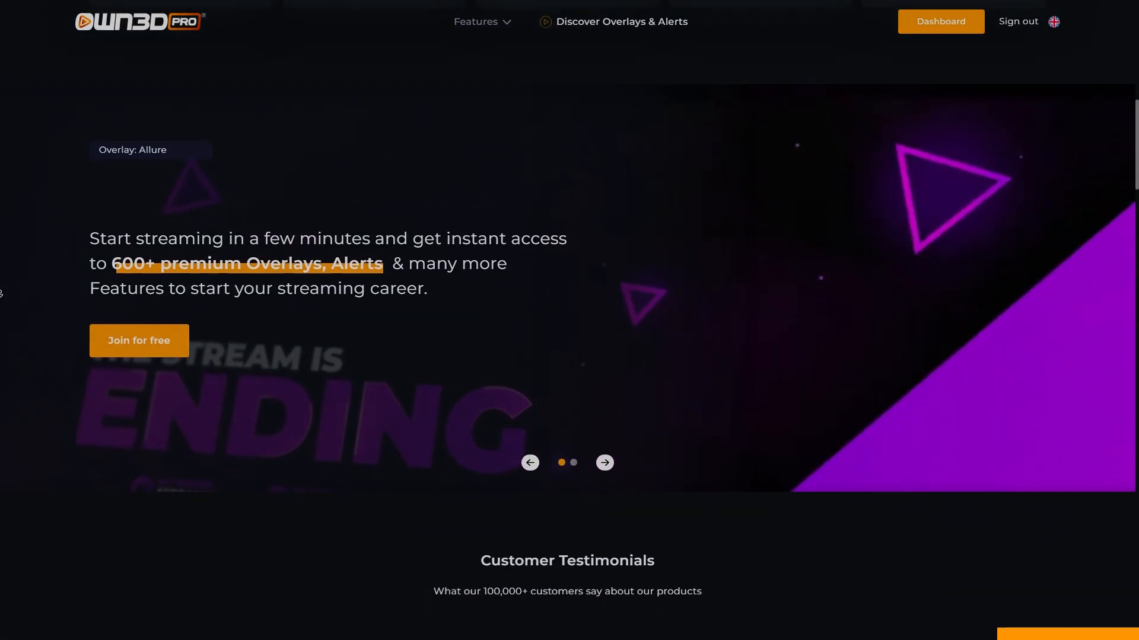
{"action": "scroll", "coordinate": [2, 293], "scroll_direction": "down", "scroll_amount": 3}
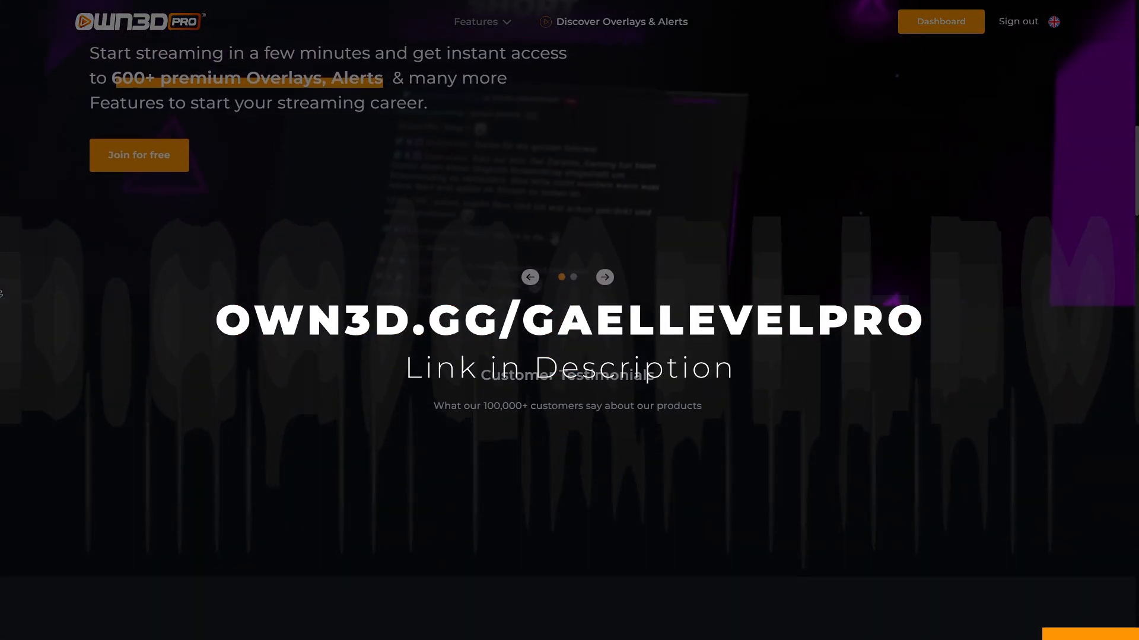
{"action": "scroll", "coordinate": [2, 293], "scroll_direction": "down", "scroll_amount": 3}
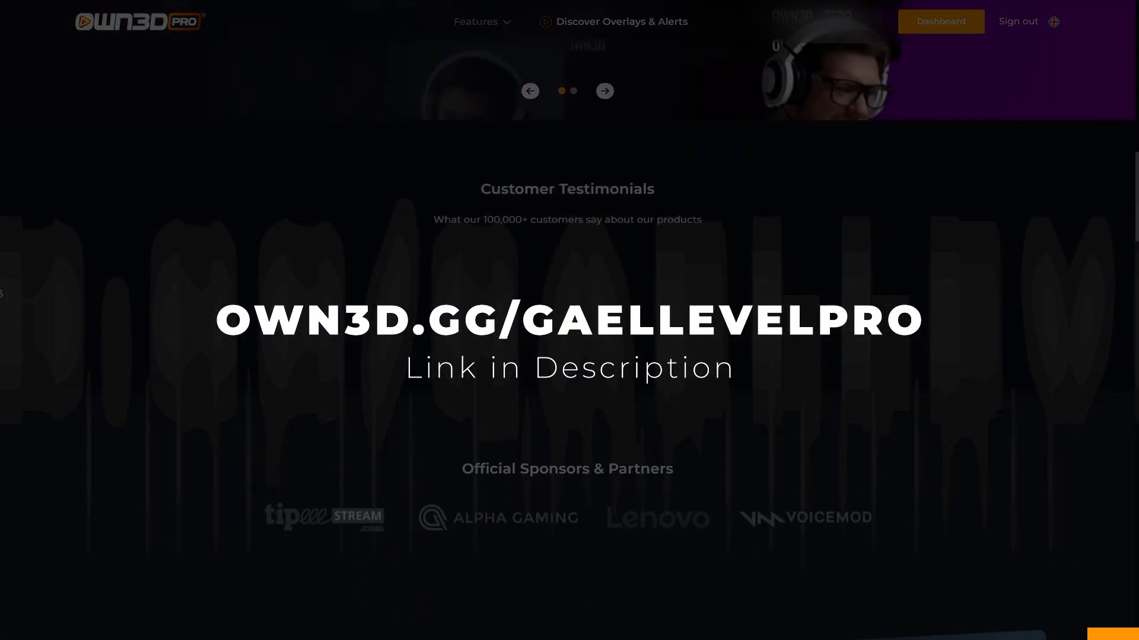
{"action": "scroll", "coordinate": [1, 294], "scroll_direction": "down", "scroll_amount": 3}
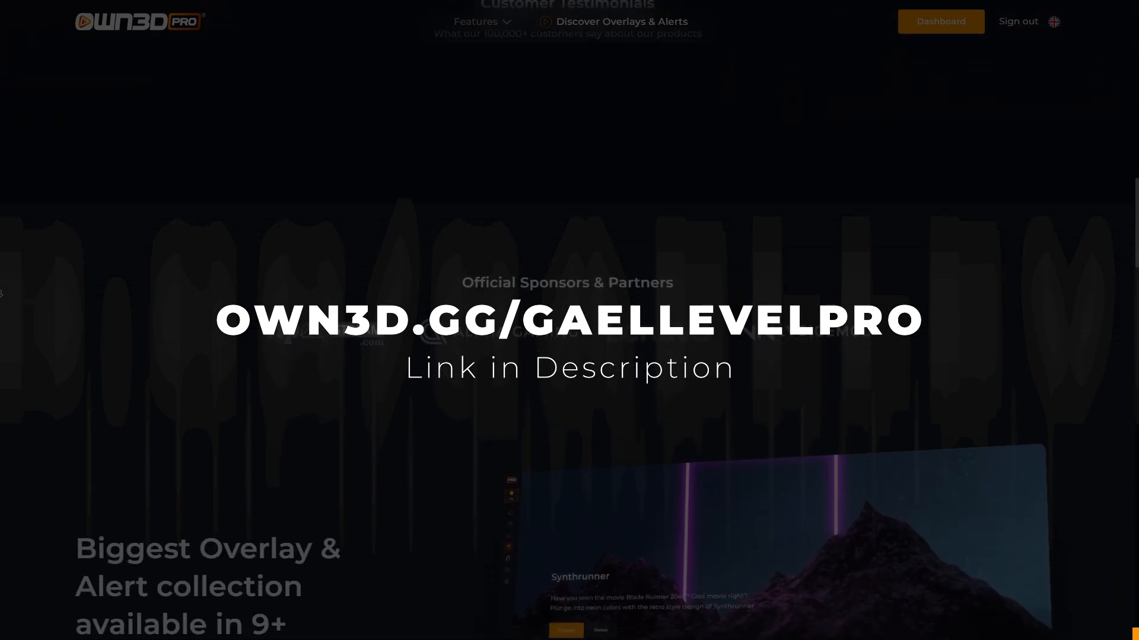
{"action": "scroll", "coordinate": [1, 293], "scroll_direction": "down", "scroll_amount": 1}
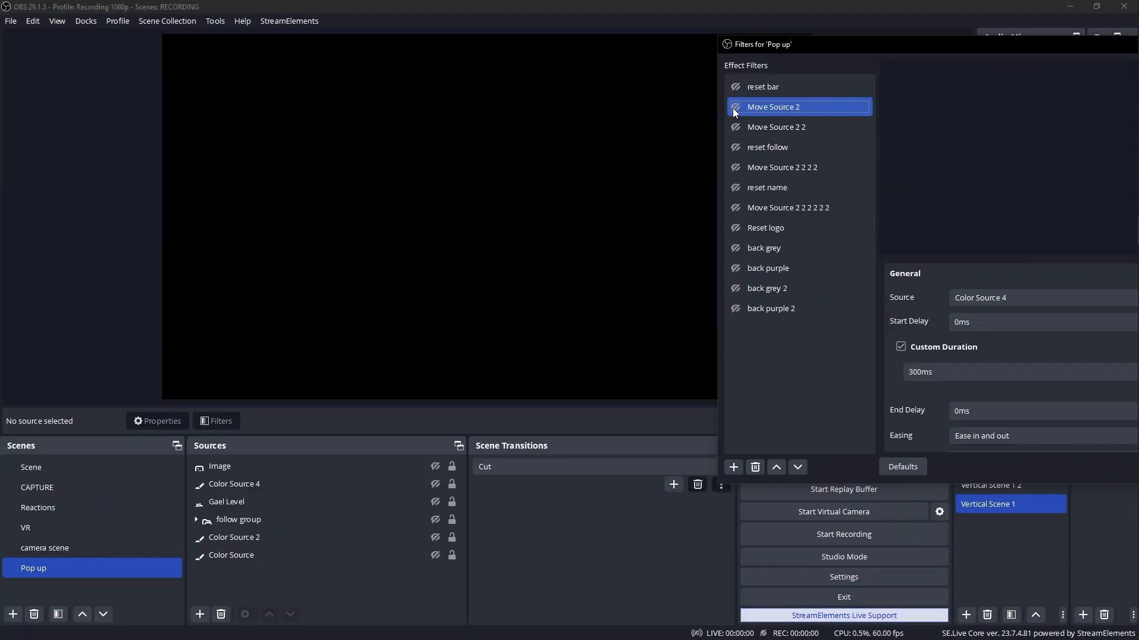
Step: Switch to OBS, preview the Pop up scene's animation with the Move Source 2 filter, and reset it with reset bar
{"action": "left_click", "coordinate": [735, 108]}
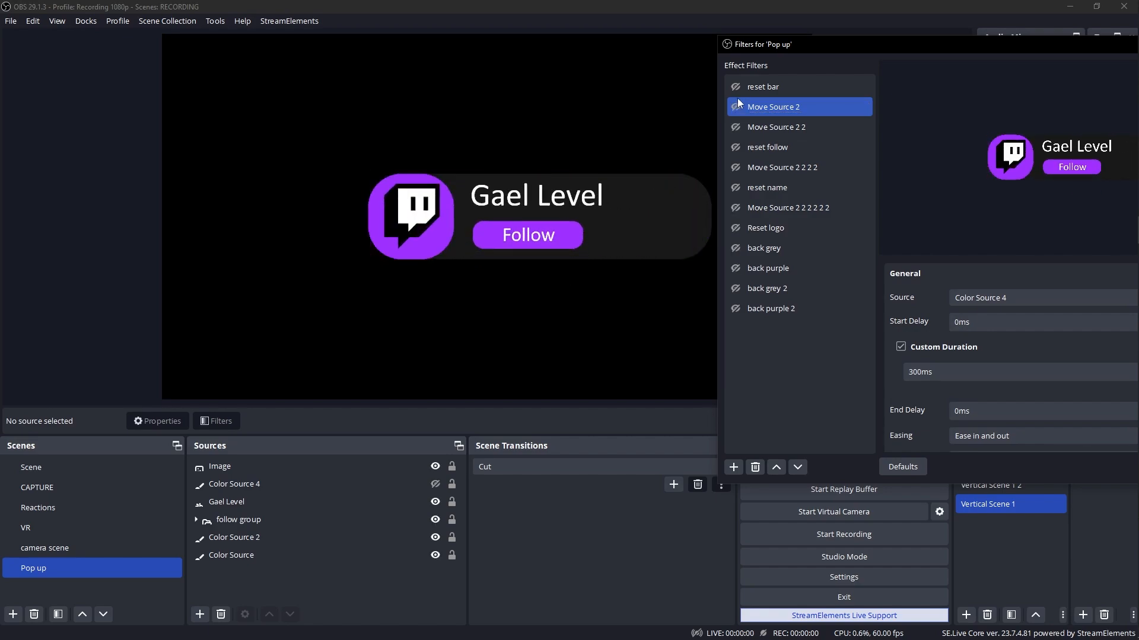
{"action": "left_click", "coordinate": [737, 87]}
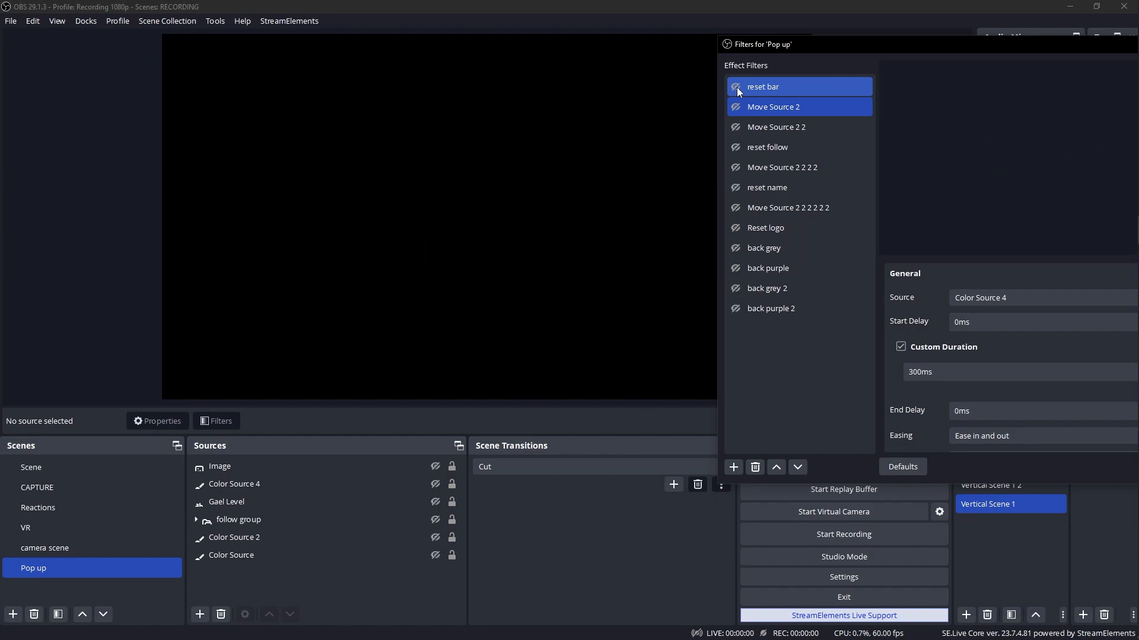
{"action": "left_click_drag", "start_coordinate": [928, 47], "coordinate": [558, 80]}
{"action": "left_click", "coordinate": [848, 77]}
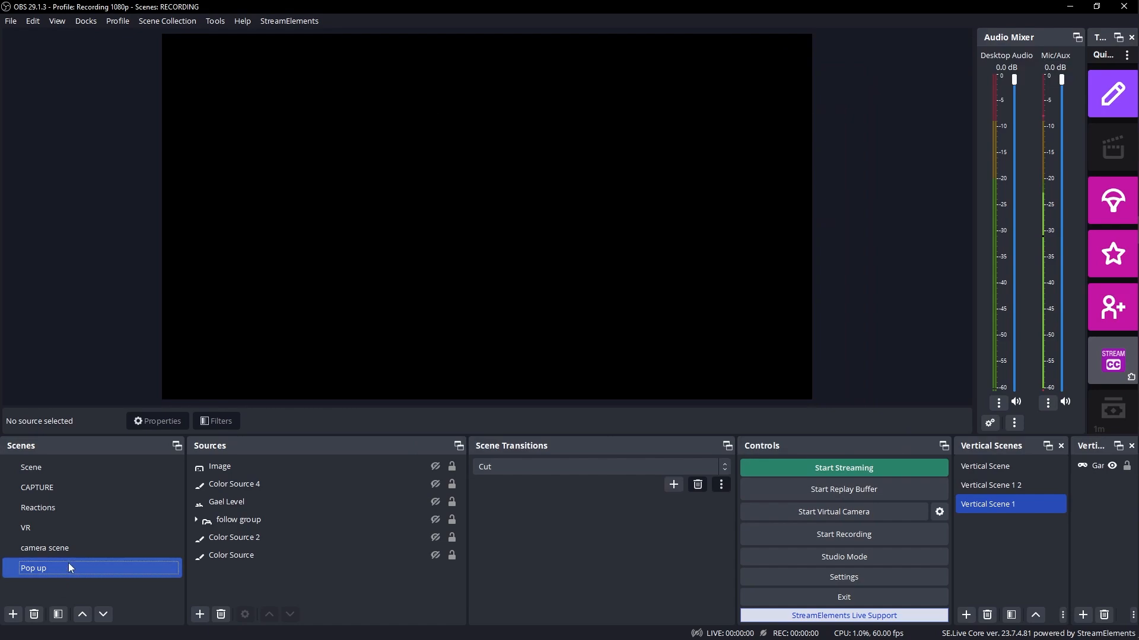
Step: Delete the Pop up scene and add a new scene named Animation
{"action": "right_click", "coordinate": [69, 563]}
{"action": "left_click", "coordinate": [118, 389]}
{"action": "key", "text": "Return"}
{"action": "left_click", "coordinate": [13, 614]}
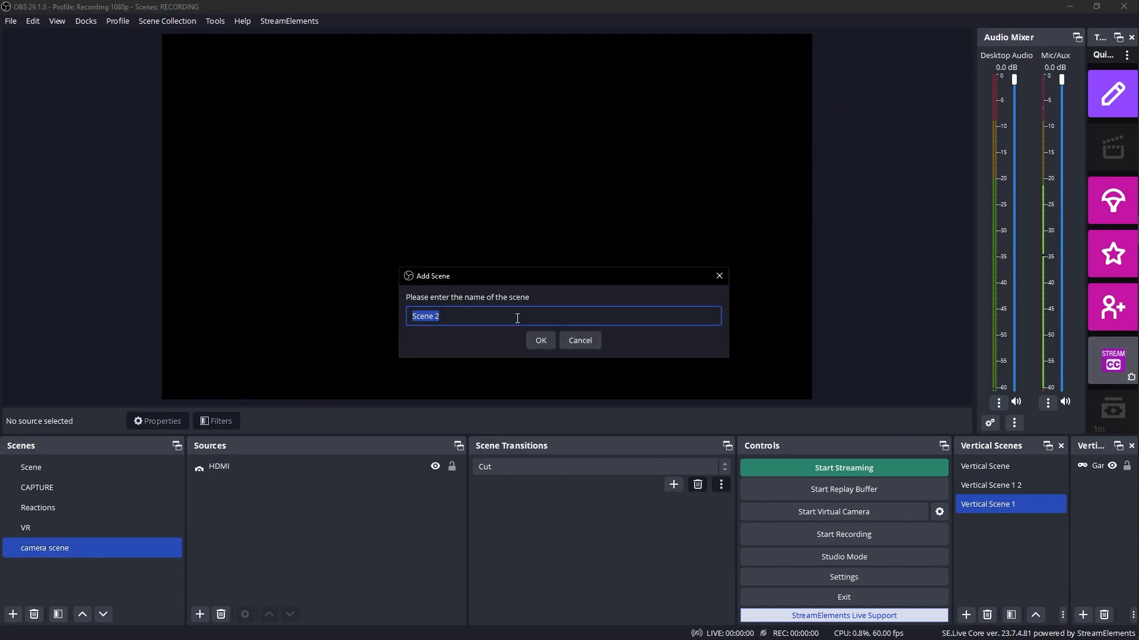
{"action": "type", "text": "Animation"}
{"action": "key", "text": "Return"}
Step: Add a new Color Source named back to the Animation scene
{"action": "left_click", "coordinate": [200, 614]}
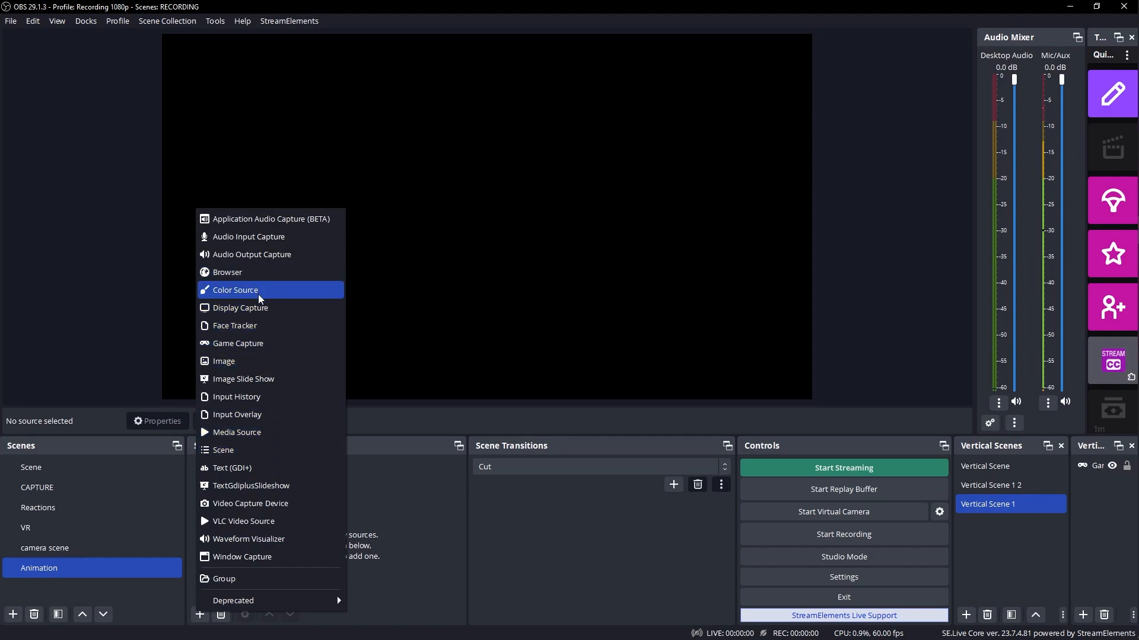
{"action": "left_click", "coordinate": [237, 289]}
{"action": "type", "text": "back"}
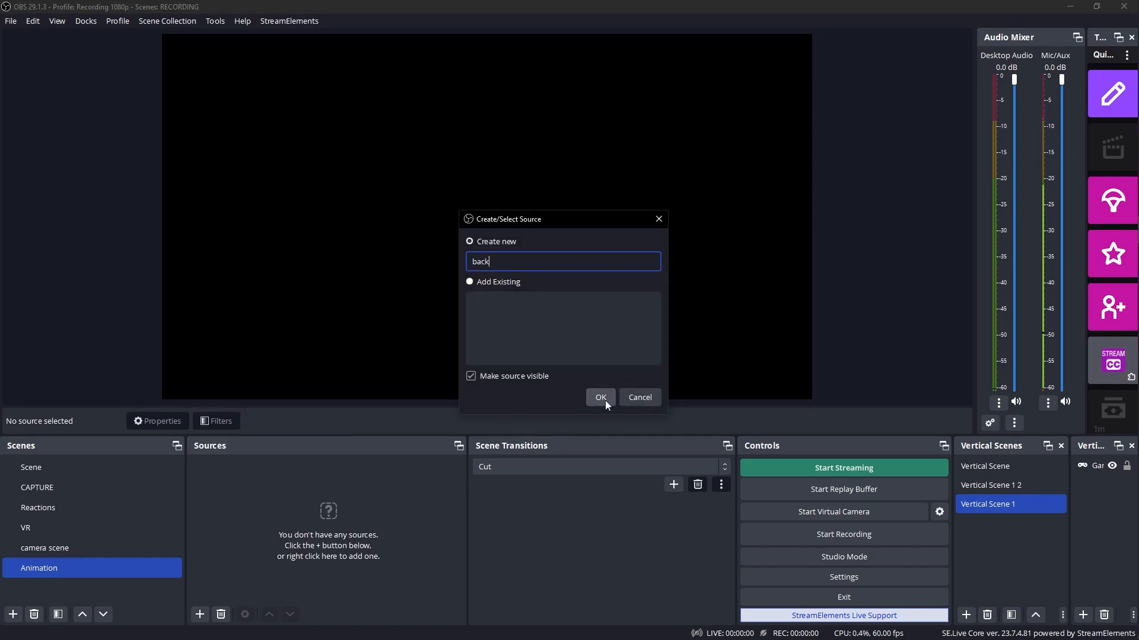
{"action": "left_click", "coordinate": [605, 400]}
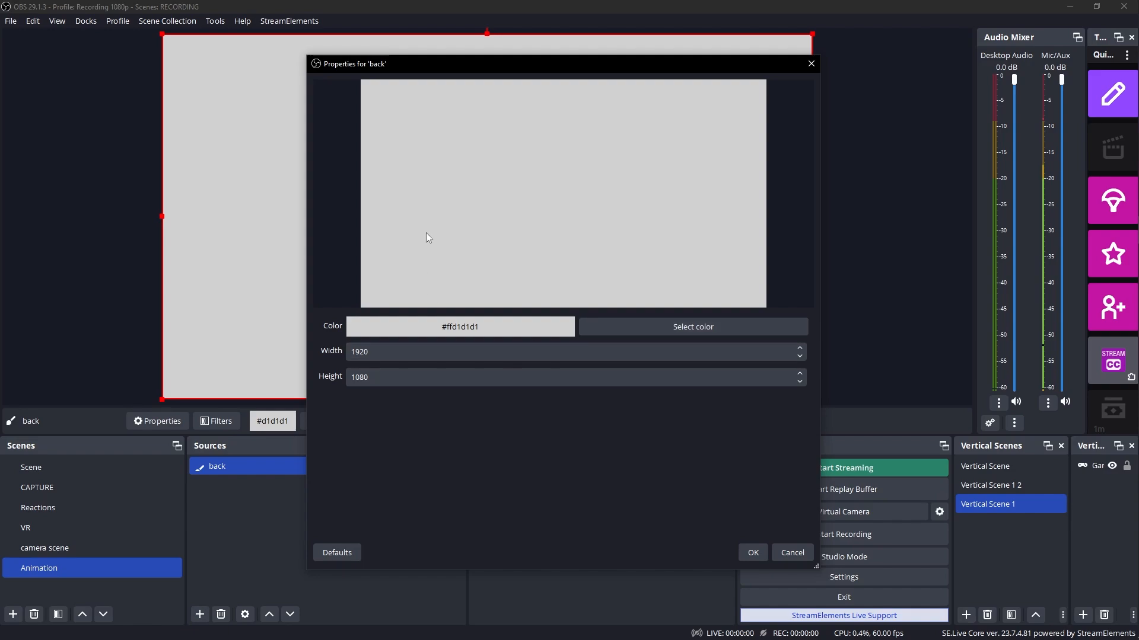
Step: Set the back color source to a width of 1000 and a height of 200
{"action": "left_click_drag", "start_coordinate": [436, 63], "coordinate": [751, 88]}
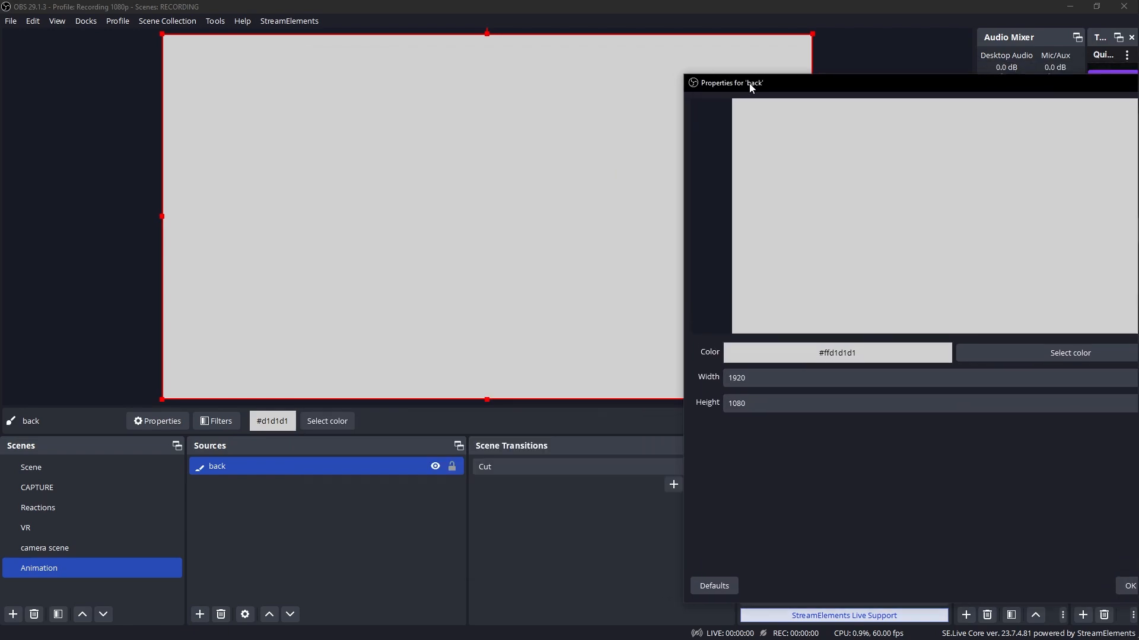
{"action": "double_click", "coordinate": [760, 379]}
{"action": "type", "text": "1000"}
{"action": "key", "text": "Tab"}
{"action": "type", "text": "200"}
{"action": "left_click", "coordinate": [1127, 587]}
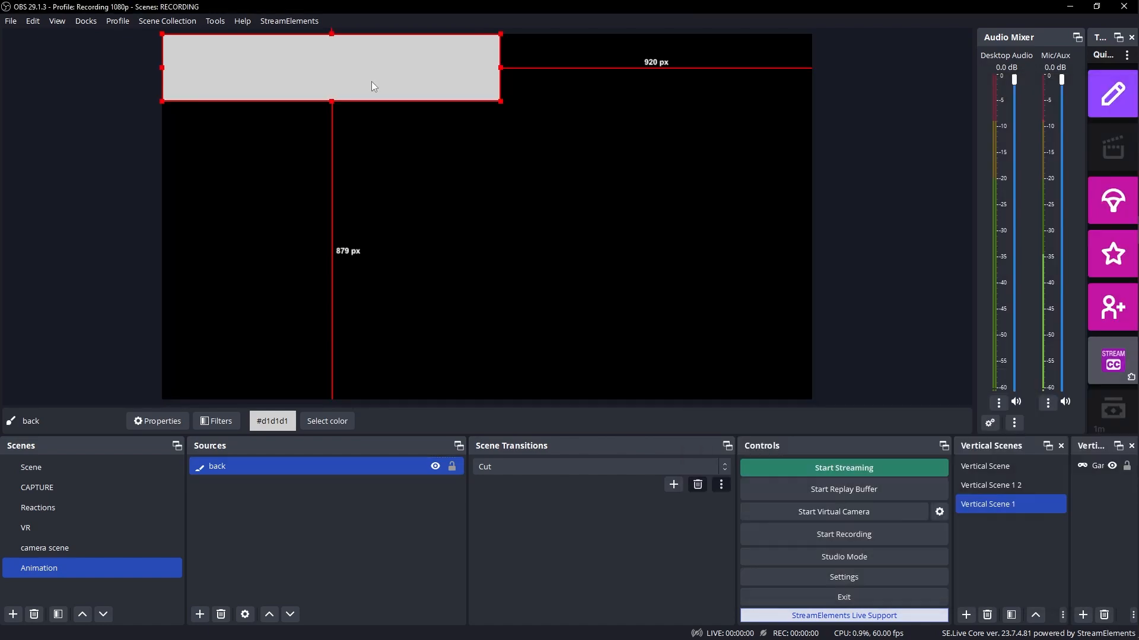
Step: Center the back rectangle on the canvas using the Center to screen transform
{"action": "right_click", "coordinate": [373, 82]}
{"action": "mouse_move", "coordinate": [451, 338]}
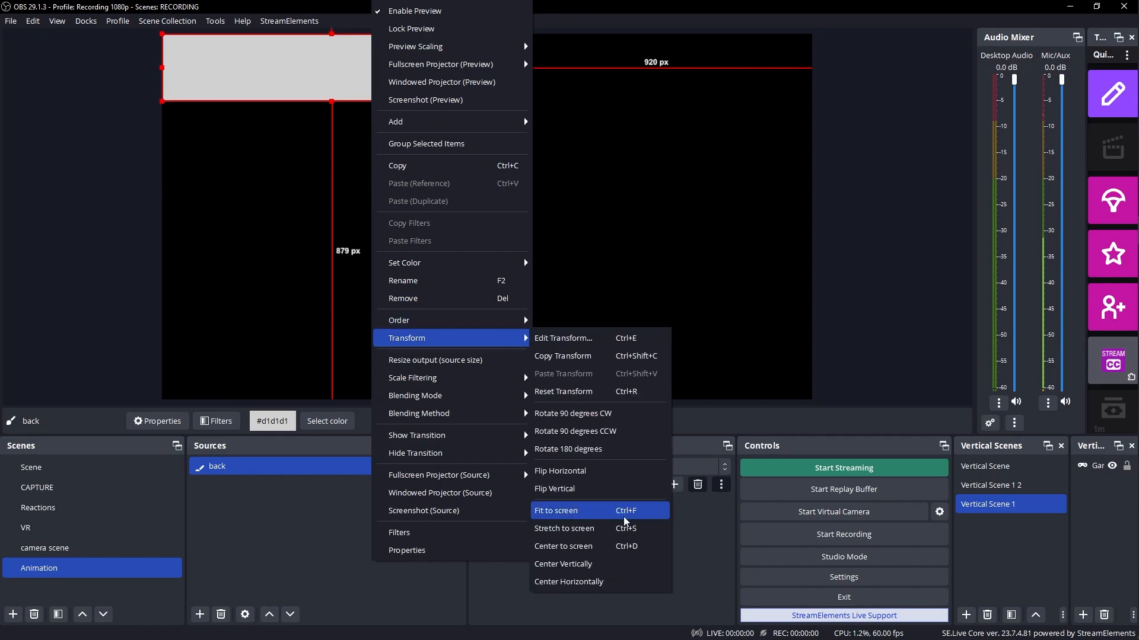
{"action": "left_click", "coordinate": [613, 547]}
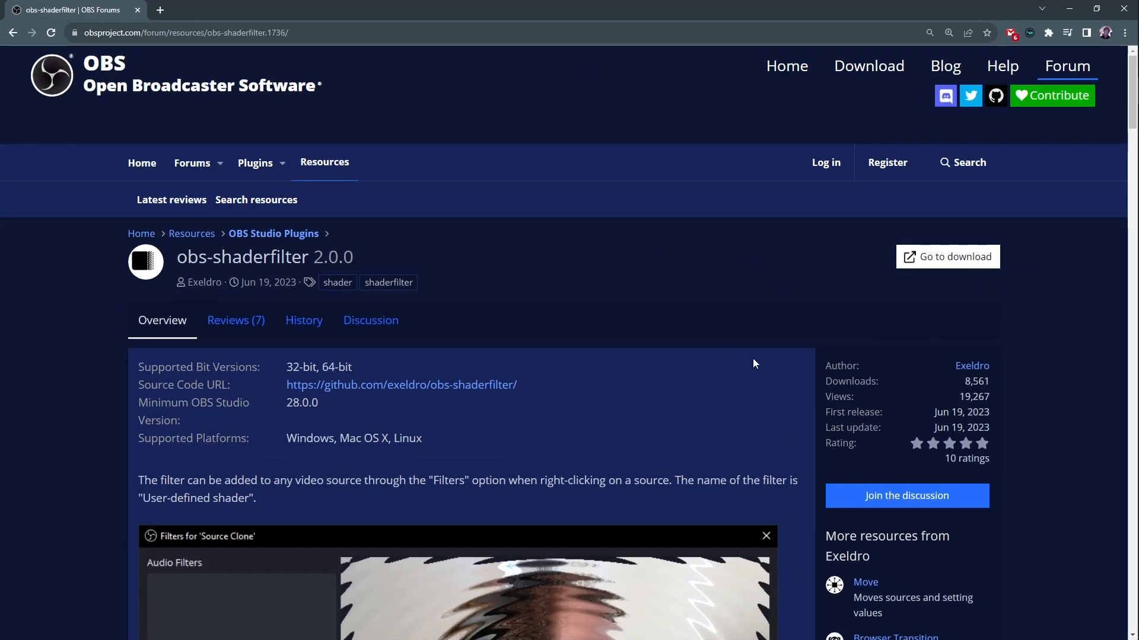
Step: Switch to the browser and look through the obs-shaderfilter plugin page and its list of example shaders
{"action": "scroll", "coordinate": [96, 311], "scroll_direction": "down", "scroll_amount": 6}
{"action": "scroll", "coordinate": [98, 308], "scroll_direction": "up", "scroll_amount": 4}
{"action": "scroll", "coordinate": [100, 305], "scroll_direction": "down", "scroll_amount": 1}
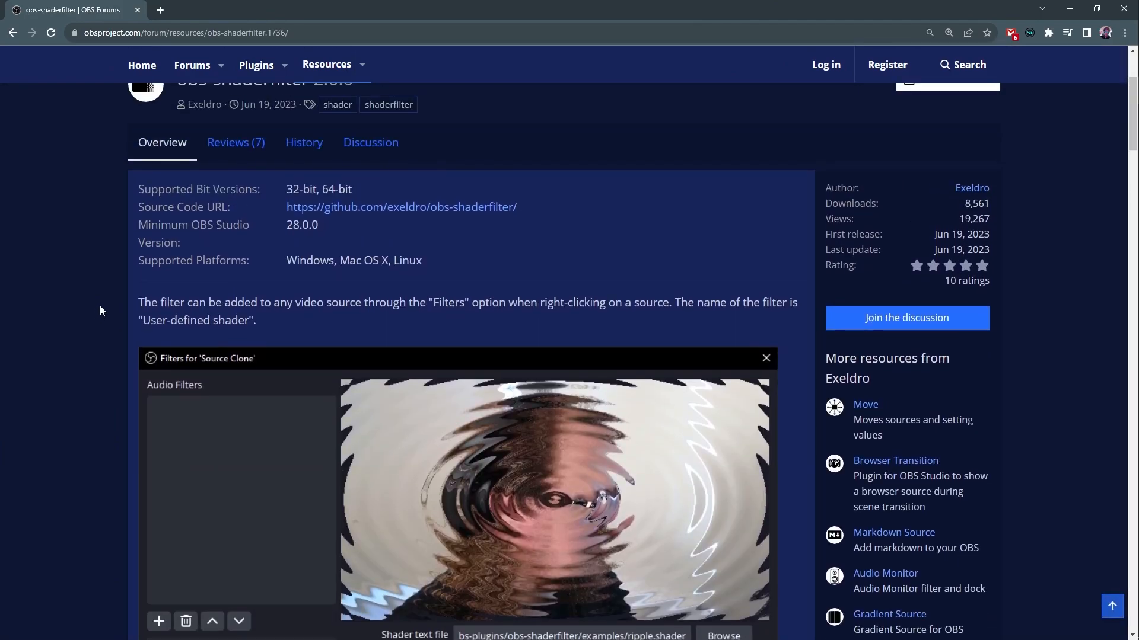
{"action": "scroll", "coordinate": [101, 305], "scroll_direction": "down", "scroll_amount": 20}
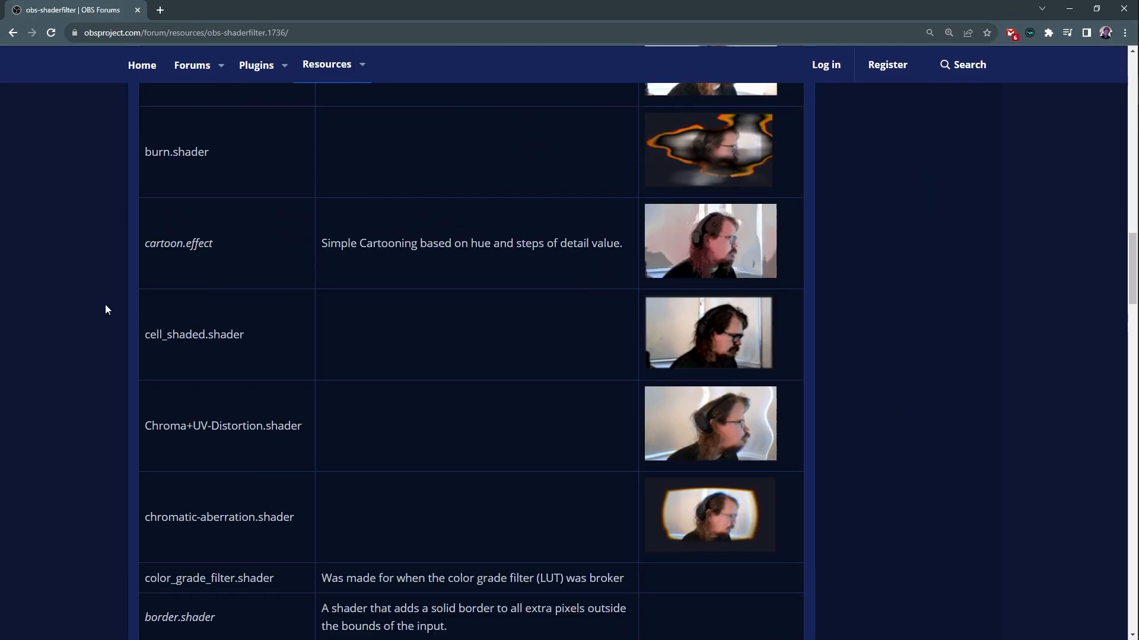
{"action": "scroll", "coordinate": [112, 308], "scroll_direction": "down", "scroll_amount": 10}
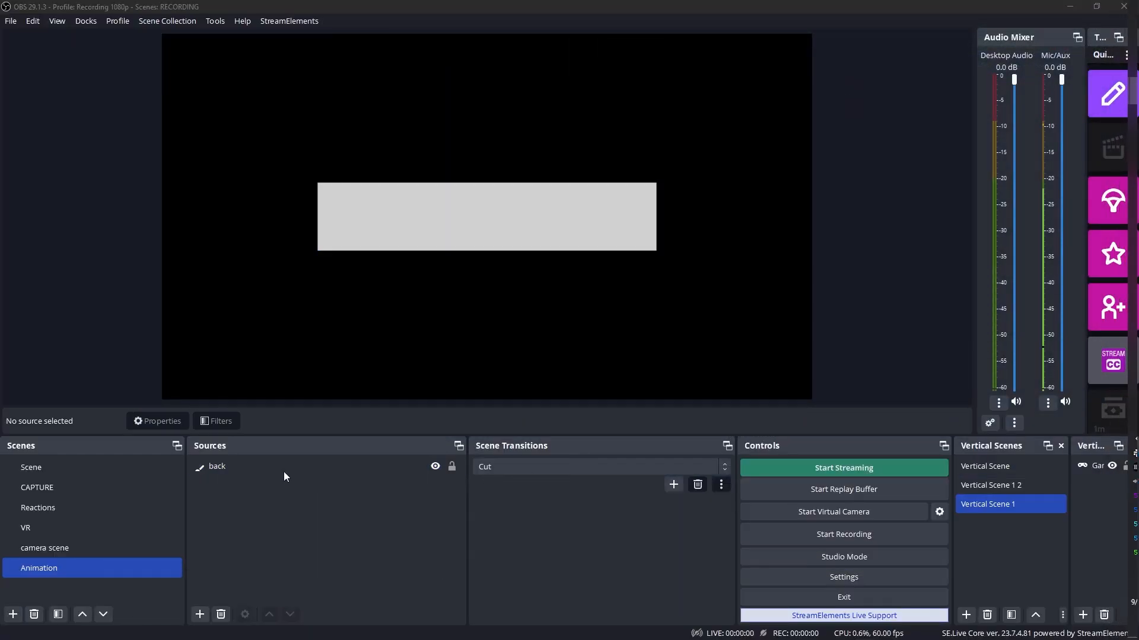
Step: In OBS, add a User-defined shader effect filter to the back source, keeping the default filter name
{"action": "left_click", "coordinate": [452, 233]}
{"action": "left_click", "coordinate": [217, 421]}
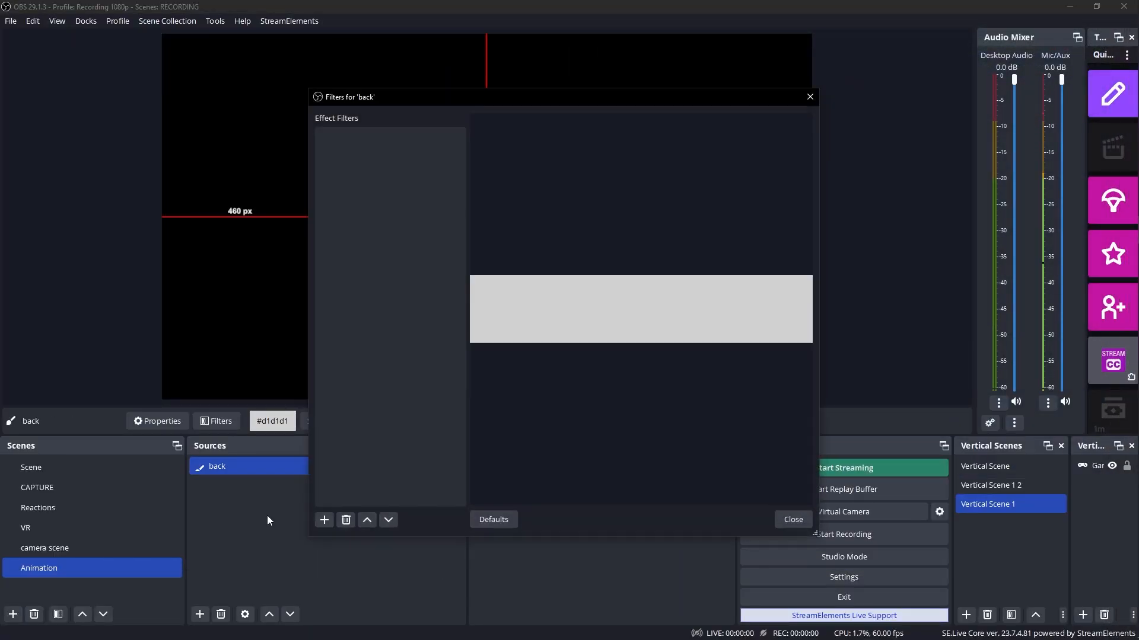
{"action": "left_click", "coordinate": [324, 520]}
{"action": "left_click", "coordinate": [409, 514]}
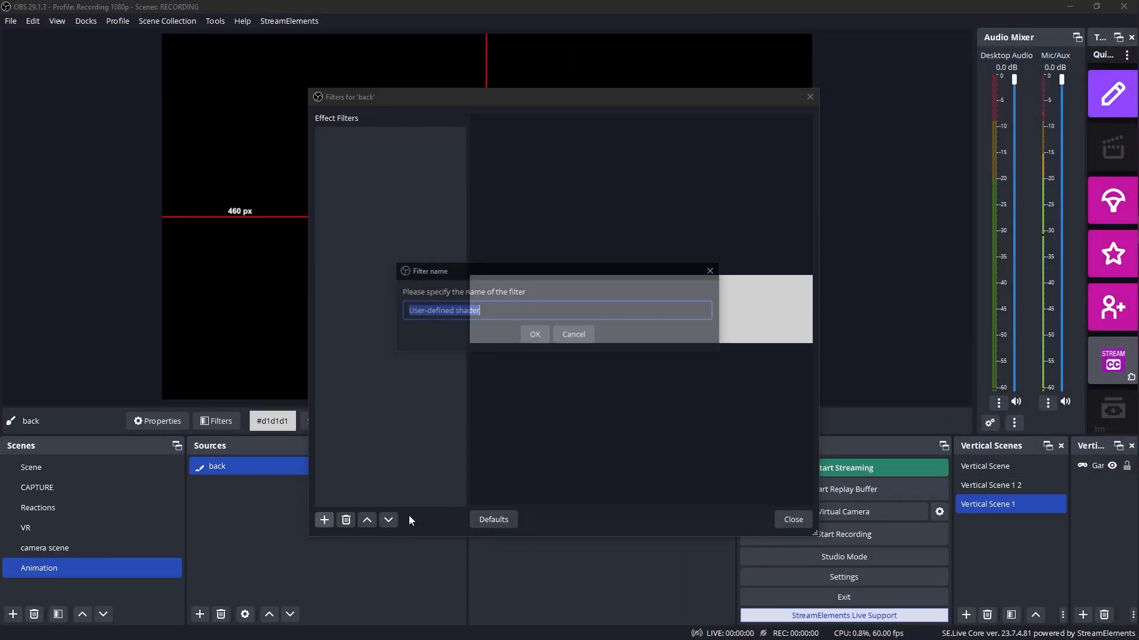
{"action": "key", "text": "Return"}
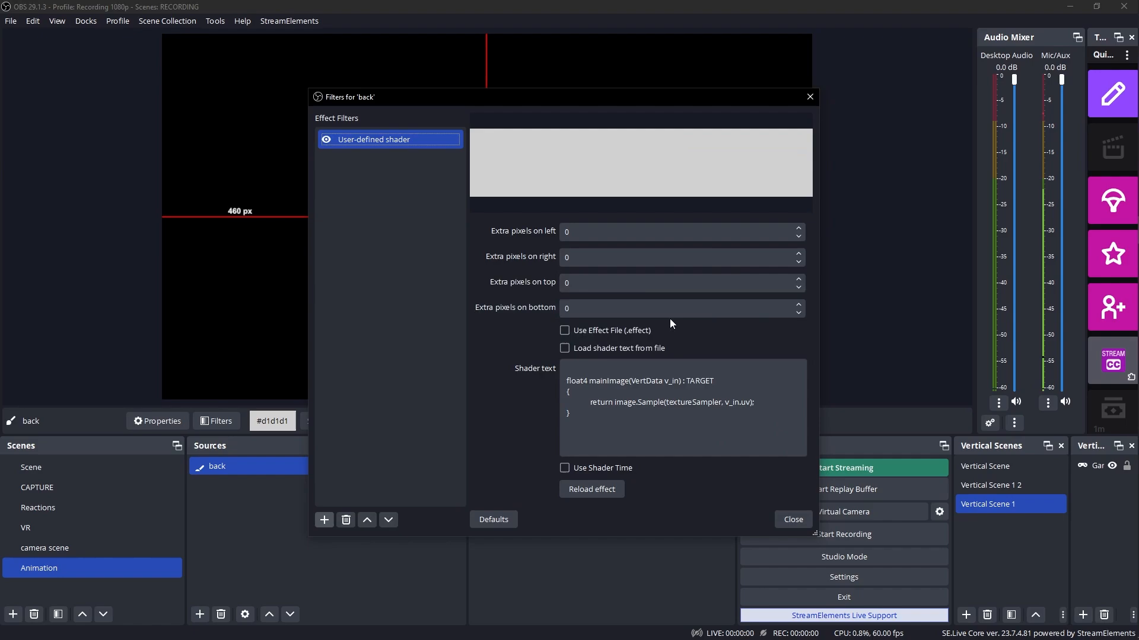
Step: Load the filter's shader text from rounded_rect.shader in the obs-shaderfilter examples folder
{"action": "left_click", "coordinate": [565, 348]}
{"action": "left_click", "coordinate": [786, 371]}
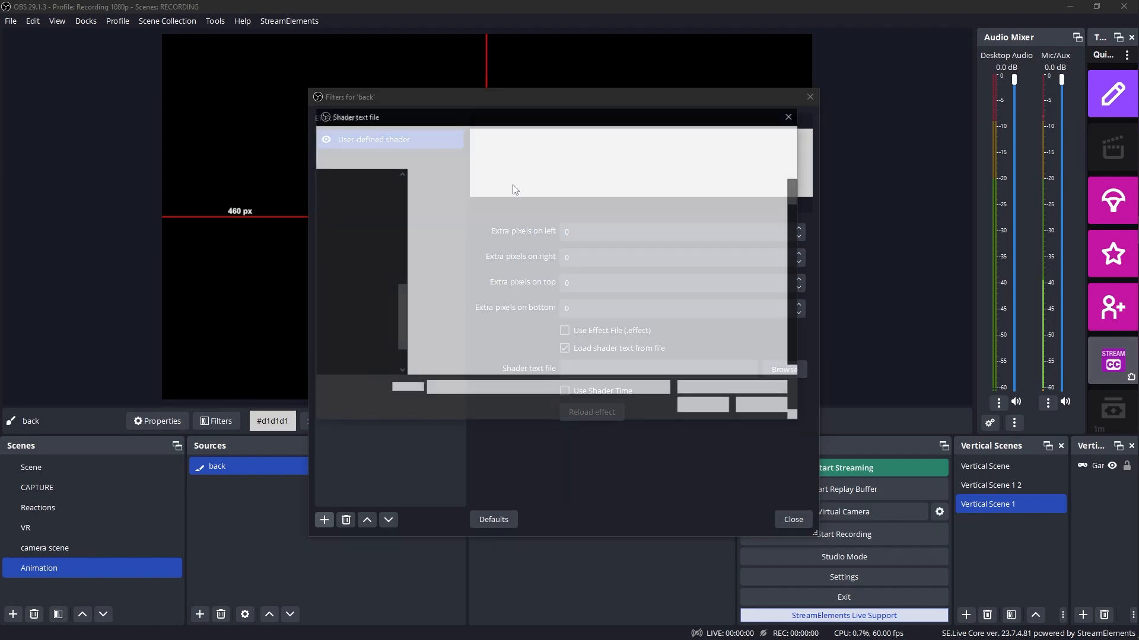
{"action": "scroll", "coordinate": [479, 230], "scroll_direction": "down", "scroll_amount": 20}
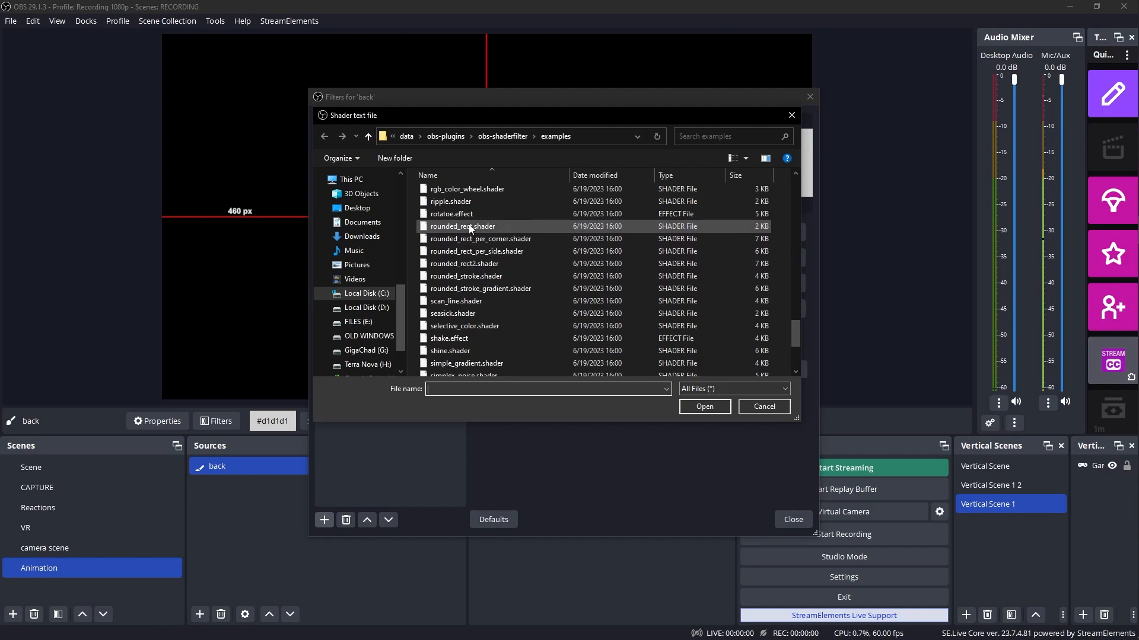
{"action": "left_click", "coordinate": [470, 226]}
{"action": "left_click", "coordinate": [696, 408]}
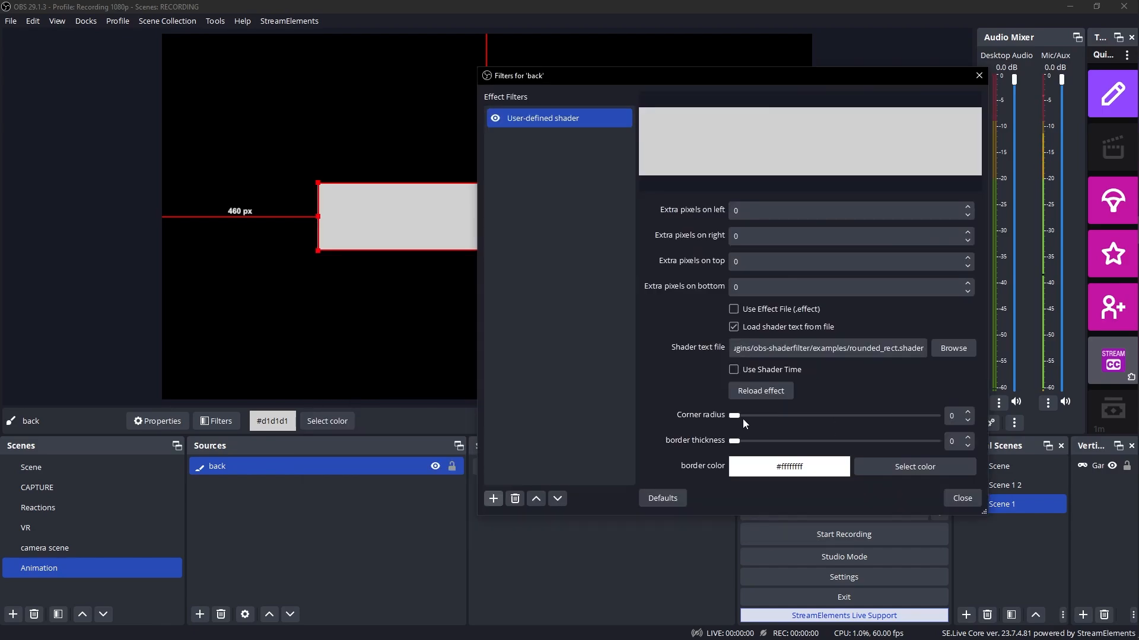
Step: Increase the shader's Corner radius to moderately round the back rectangle's corners, and close its filters
{"action": "left_click_drag", "start_coordinate": [806, 418], "coordinate": [779, 413]}
{"action": "left_click", "coordinate": [961, 498]}
{"action": "left_click", "coordinate": [297, 489]}
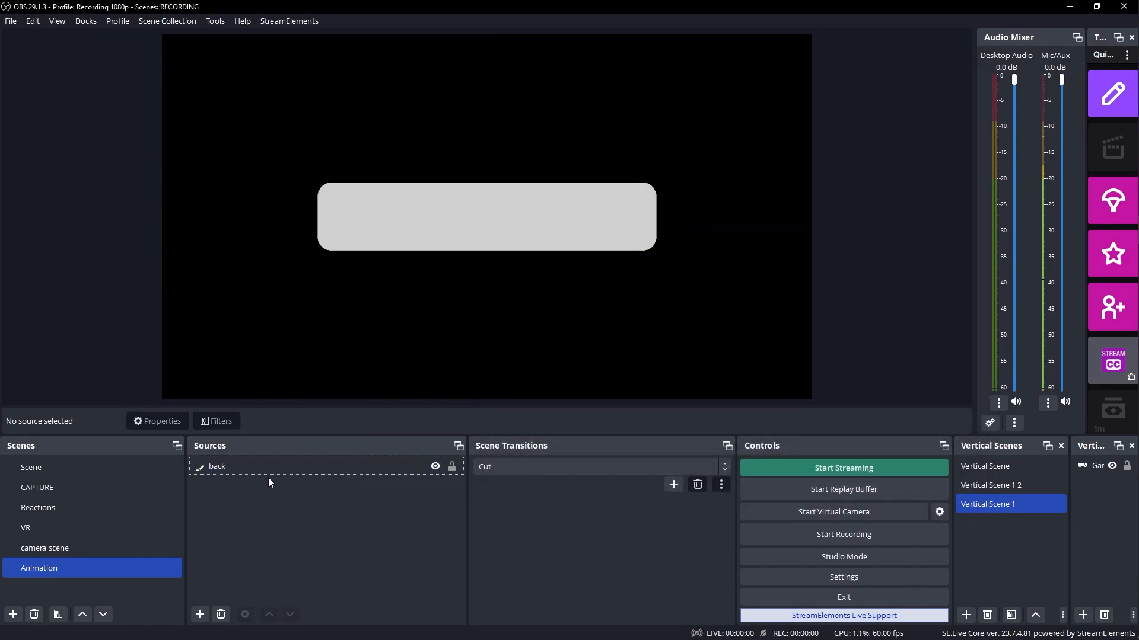
Step: Copy the back source and paste it as an independent duplicate in the Animation scene
{"action": "left_click", "coordinate": [257, 469]}
{"action": "right_click", "coordinate": [257, 467]}
{"action": "key", "text": "Escape"}
{"action": "right_click", "coordinate": [304, 514]}
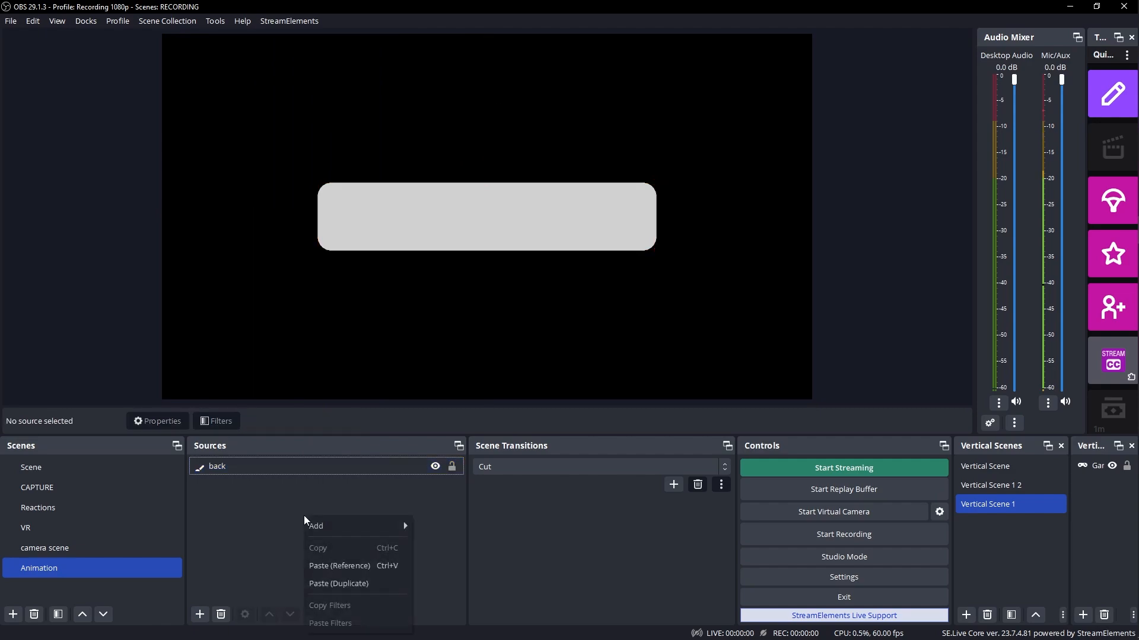
{"action": "left_click", "coordinate": [350, 585]}
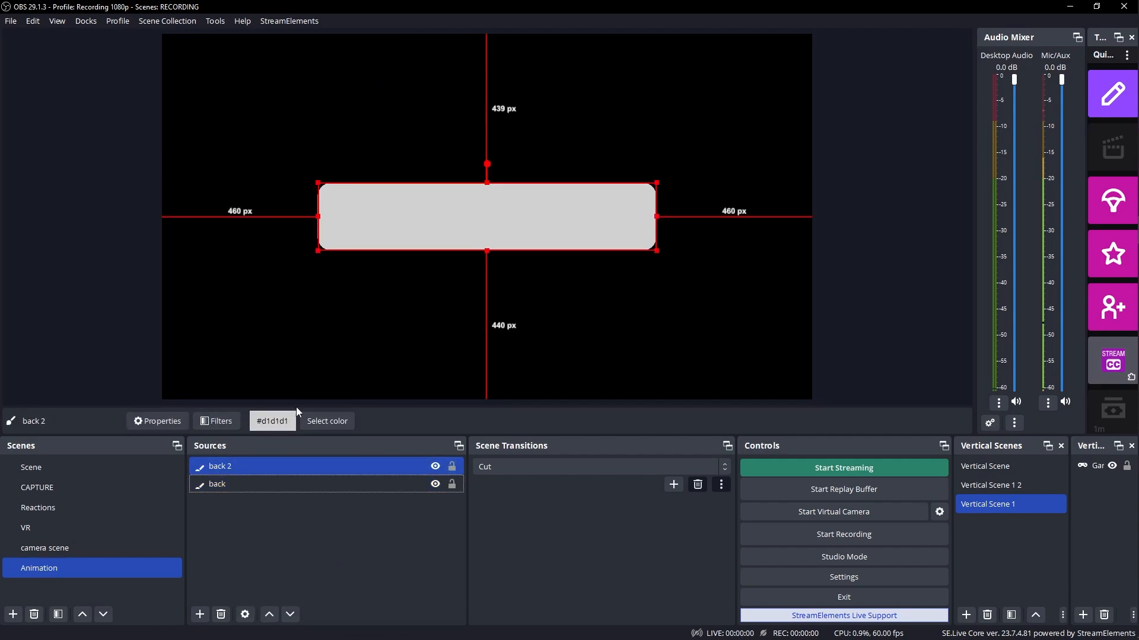
Step: Change the color of the back 2 source to the purple #8419ff
{"action": "left_click", "coordinate": [327, 423]}
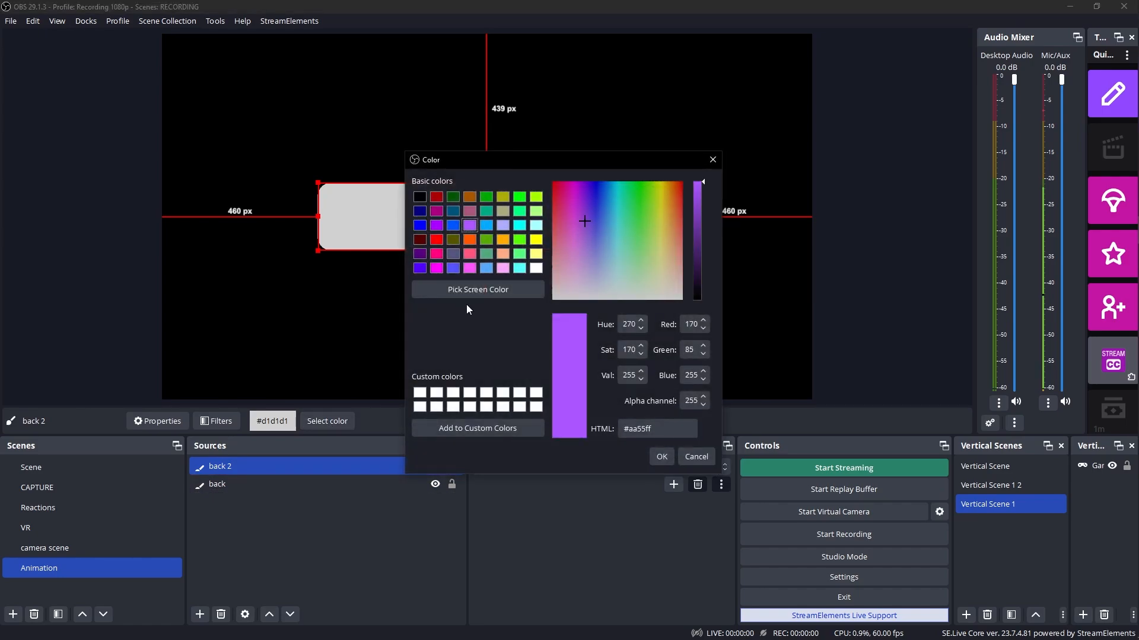
{"action": "left_click", "coordinate": [584, 194]}
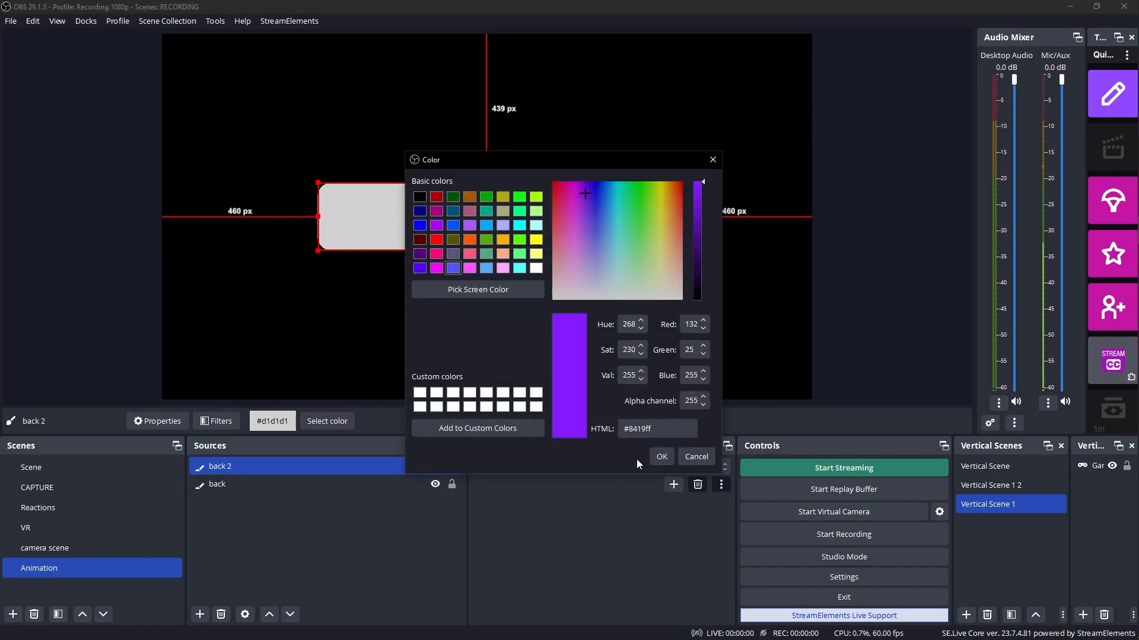
{"action": "left_click", "coordinate": [661, 456]}
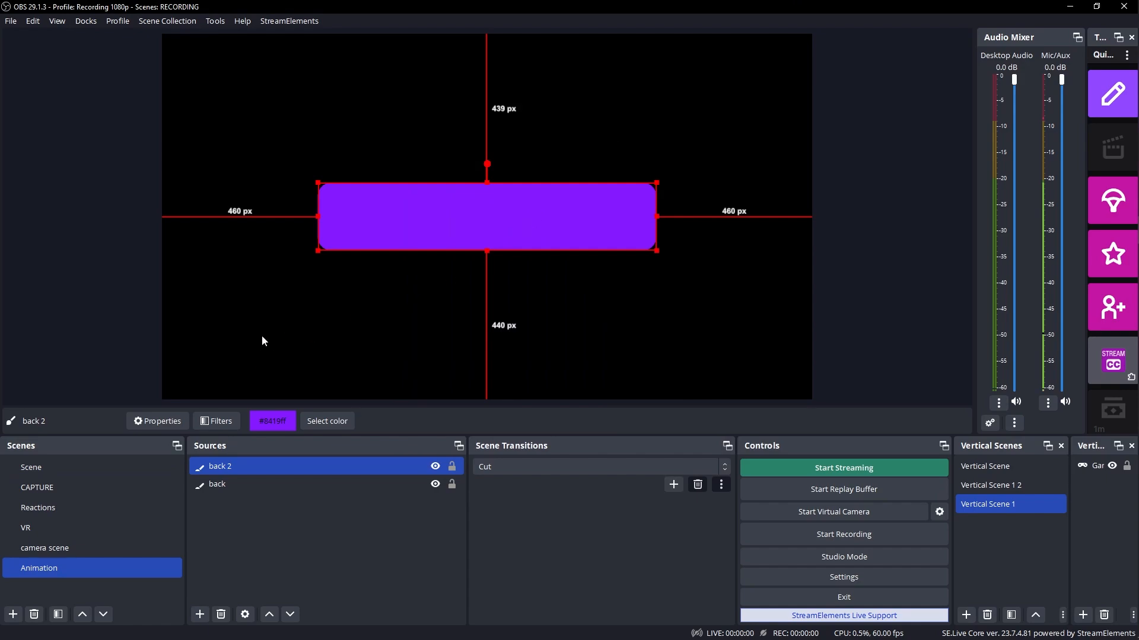
Step: Resize the purple back 2 source to a width of 500 and a height of 100
{"action": "double_click", "coordinate": [255, 472]}
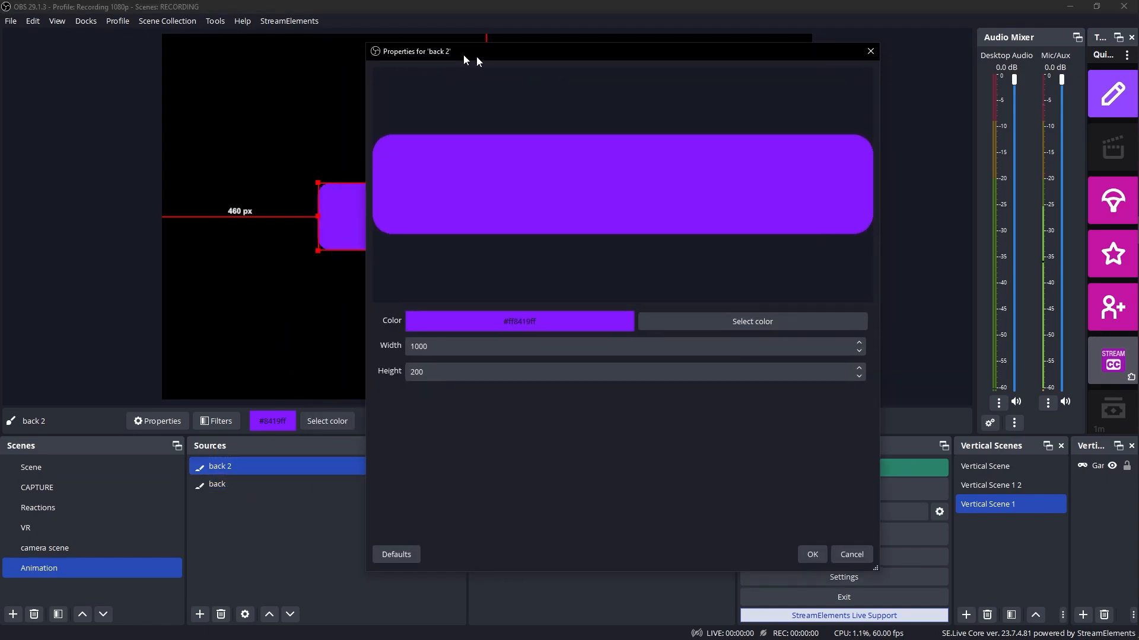
{"action": "left_click_drag", "start_coordinate": [470, 56], "coordinate": [615, 95]}
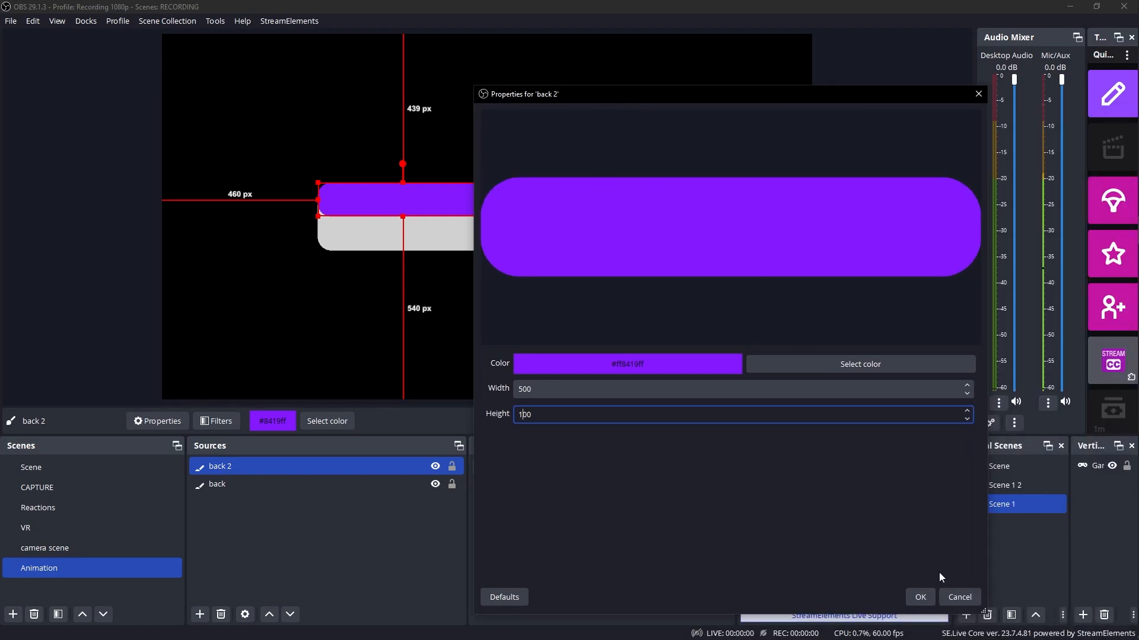
{"action": "left_click", "coordinate": [919, 599]}
Step: Move the purple bar over the grey bar's lower-right edge and rename its source as purple button
{"action": "left_click_drag", "start_coordinate": [353, 203], "coordinate": [533, 250]}
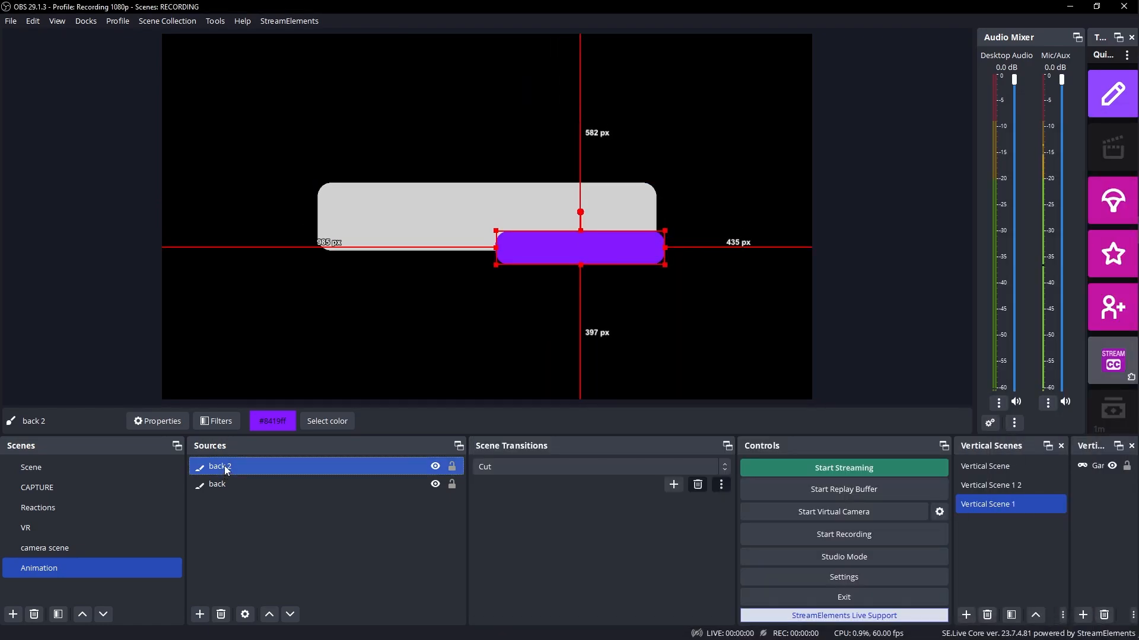
{"action": "left_click", "coordinate": [227, 471]}
{"action": "type", "text": "purple button"}
Step: Paste another independent duplicate of back and color it #8419ff by sampling the purple button on the canvas
{"action": "right_click", "coordinate": [250, 505]}
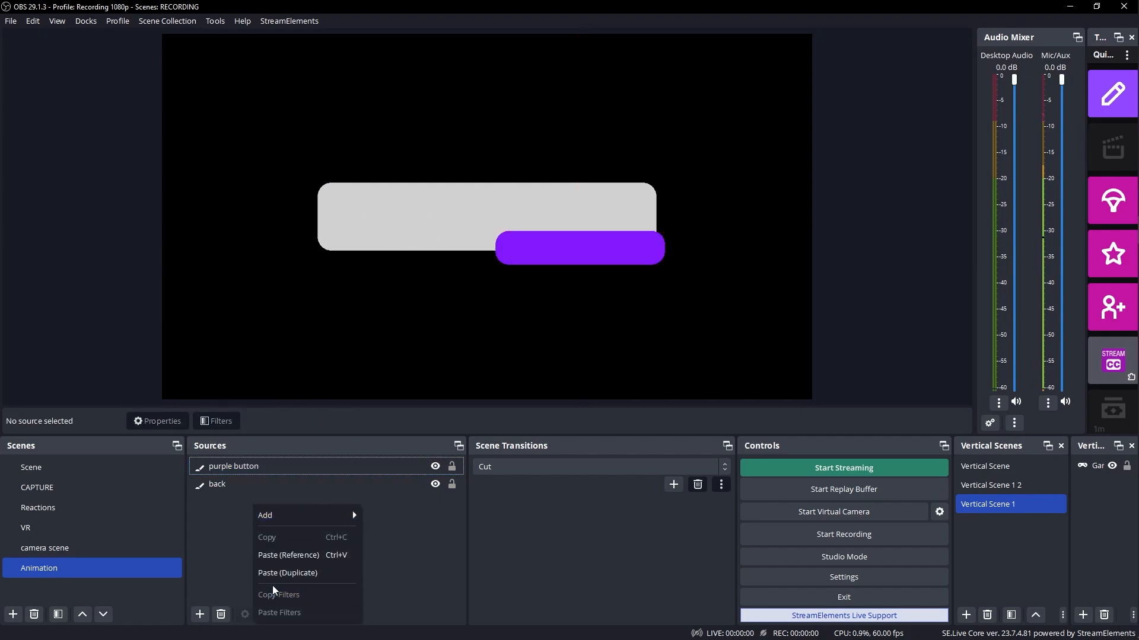
{"action": "left_click", "coordinate": [281, 572]}
{"action": "left_click", "coordinate": [345, 428]}
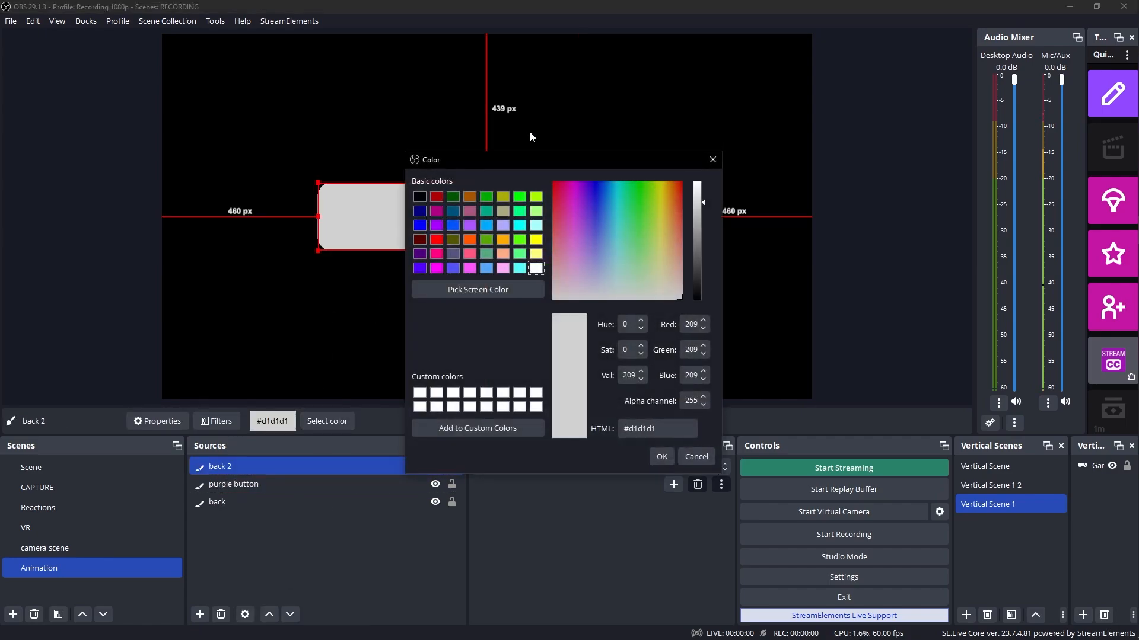
{"action": "left_click_drag", "start_coordinate": [529, 166], "coordinate": [859, 83]}
{"action": "left_click", "coordinate": [774, 216]}
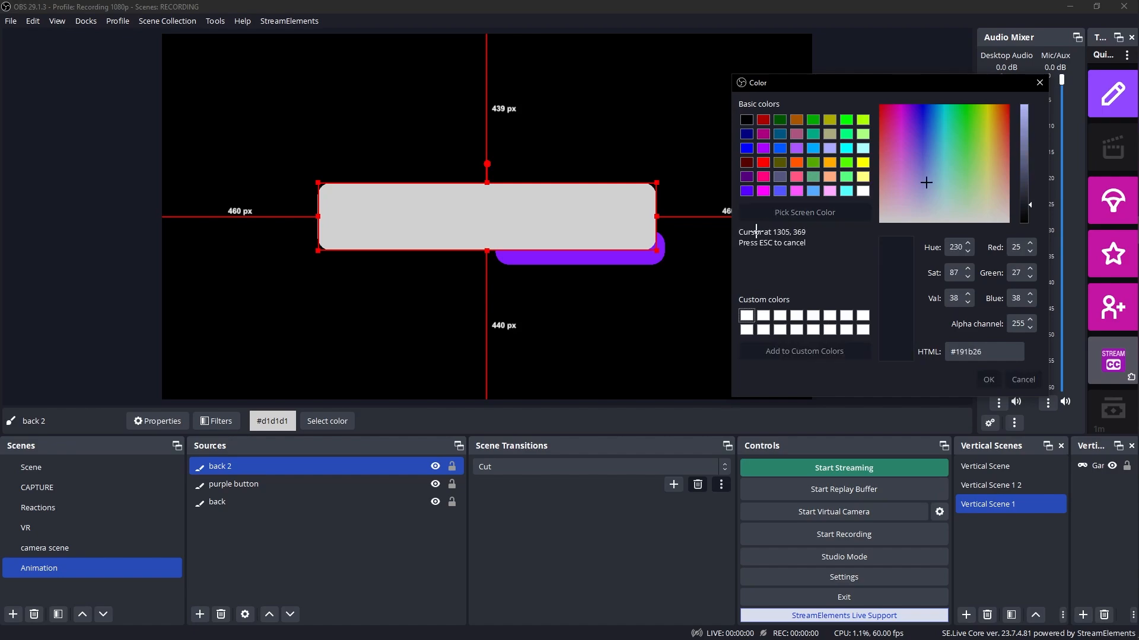
{"action": "left_click", "coordinate": [616, 262]}
{"action": "left_click", "coordinate": [989, 381]}
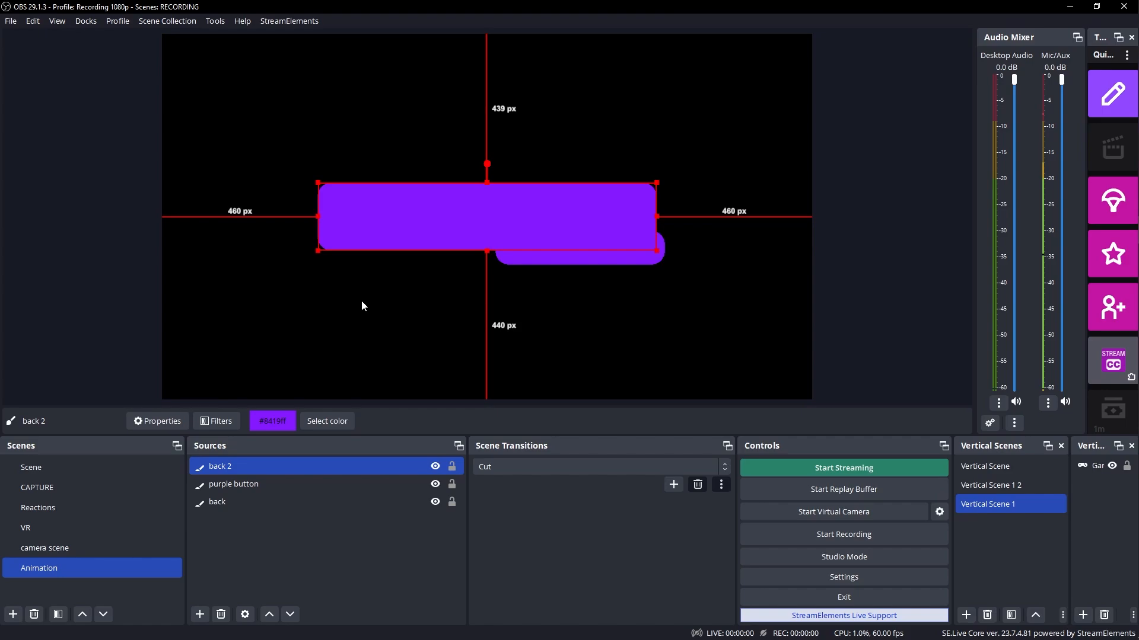
Step: Set the new purple duplicate's width to 200 and shift it slightly inward from the grey bar's left end
{"action": "double_click", "coordinate": [239, 469]}
{"action": "left_click_drag", "start_coordinate": [382, 62], "coordinate": [707, 66]}
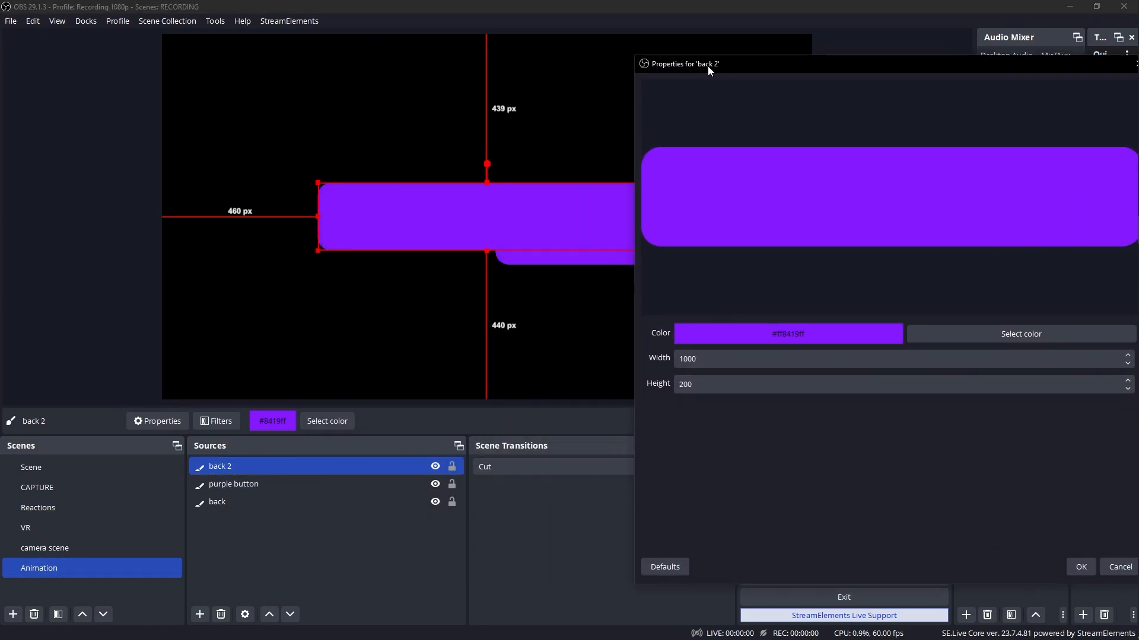
{"action": "double_click", "coordinate": [682, 359]}
{"action": "type", "text": "200"}
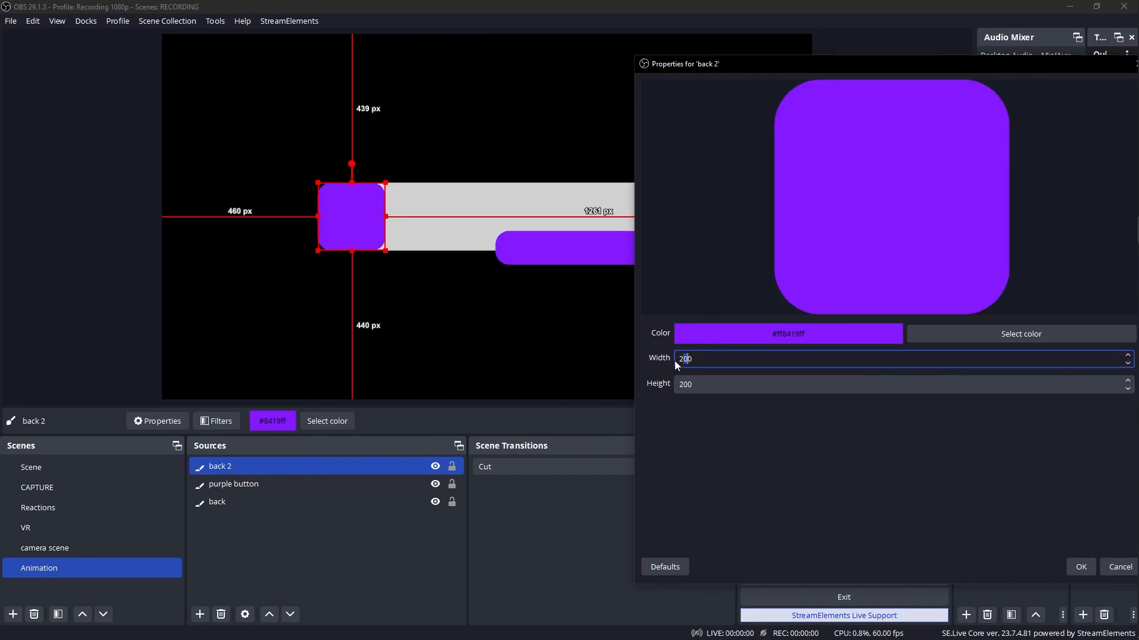
{"action": "key", "text": "Return"}
{"action": "left_click_drag", "start_coordinate": [350, 219], "coordinate": [359, 218]}
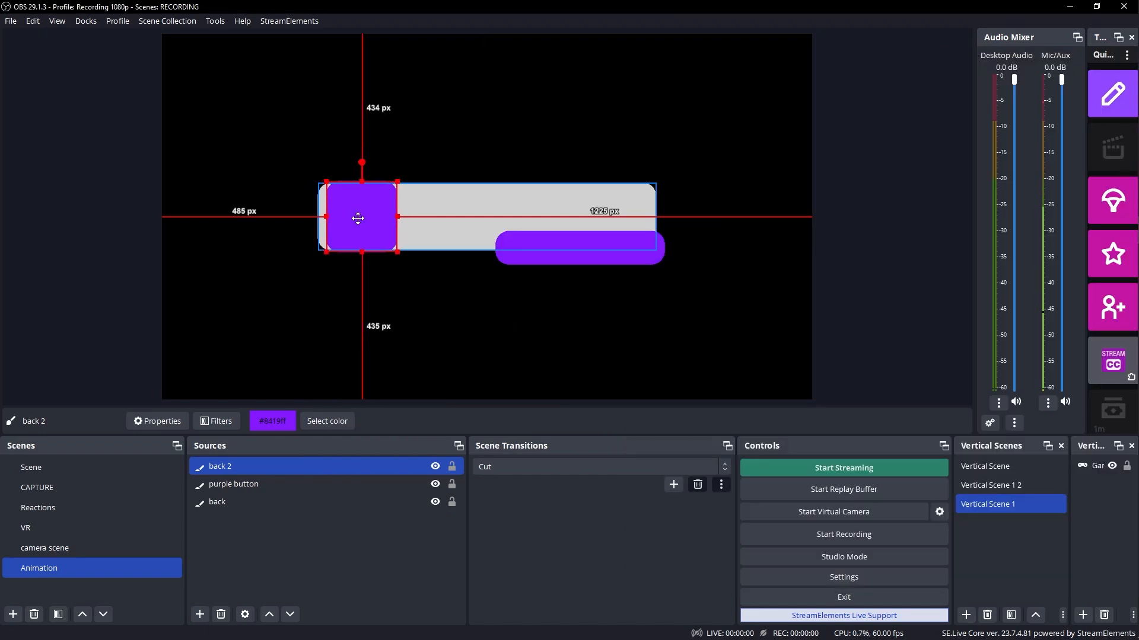
Step: Enlarge the purple square to a width and height of 230
{"action": "double_click", "coordinate": [358, 219]}
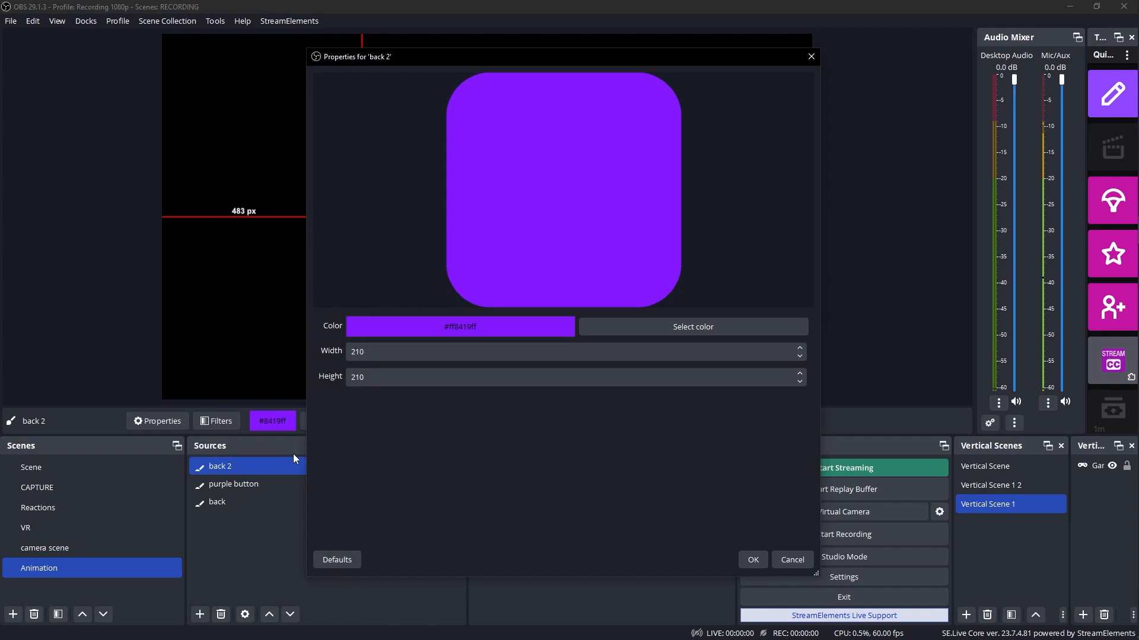
{"action": "double_click", "coordinate": [358, 353]}
{"action": "key", "text": "Return"}
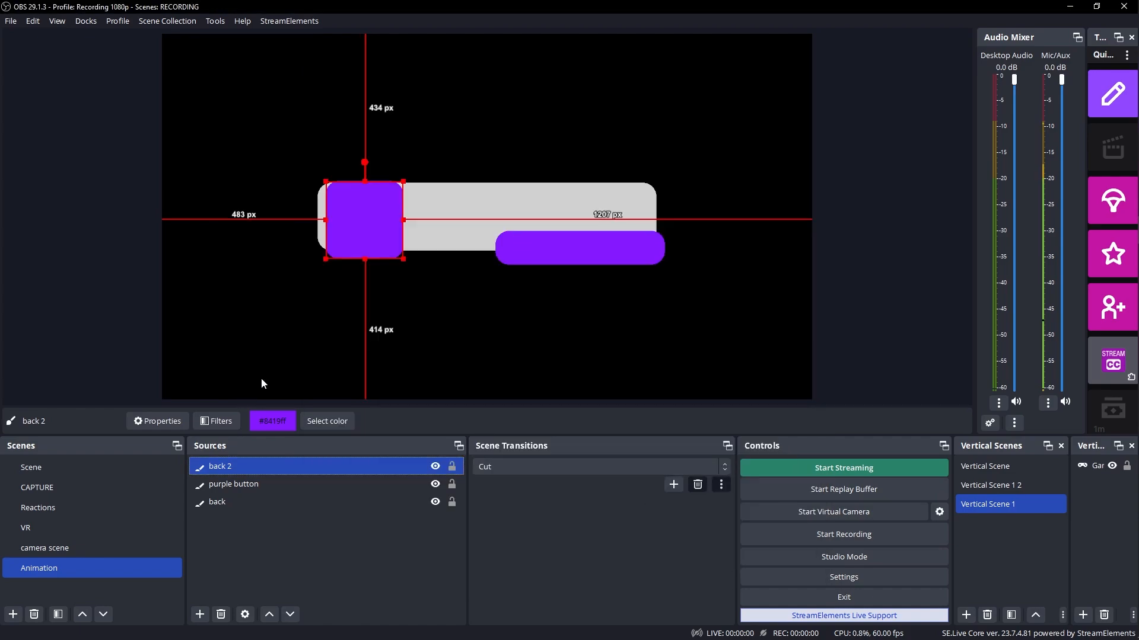
Step: Center the 230 px square vertically on the canvas and rename its source as purple square
{"action": "right_click", "coordinate": [250, 469]}
{"action": "mouse_move", "coordinate": [368, 249]}
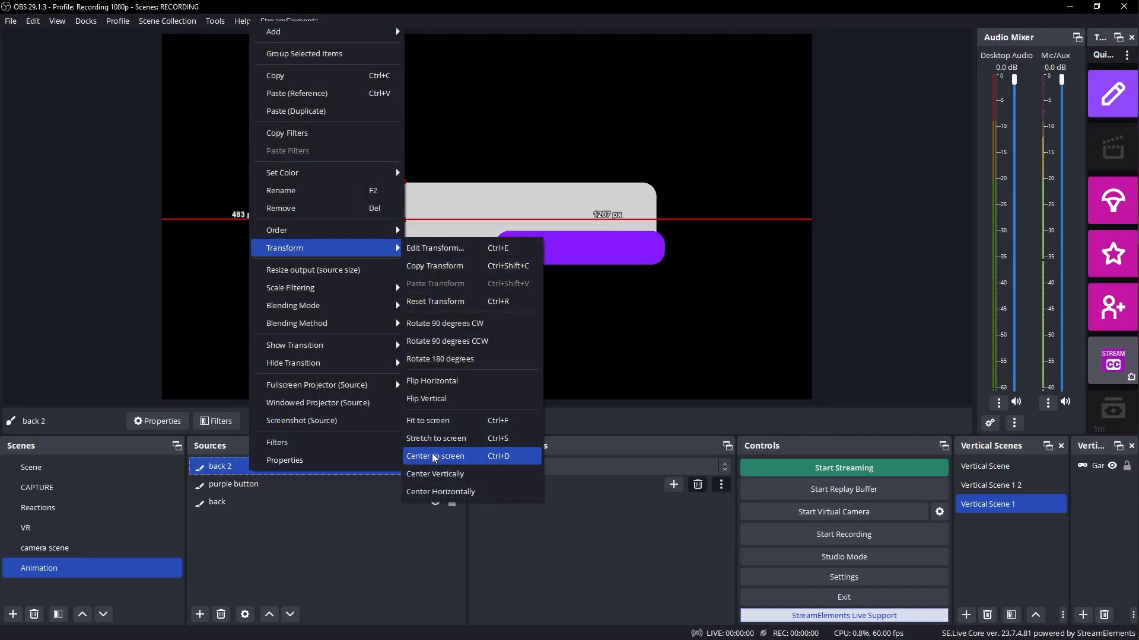
{"action": "left_click", "coordinate": [440, 470]}
{"action": "left_click", "coordinate": [363, 535]}
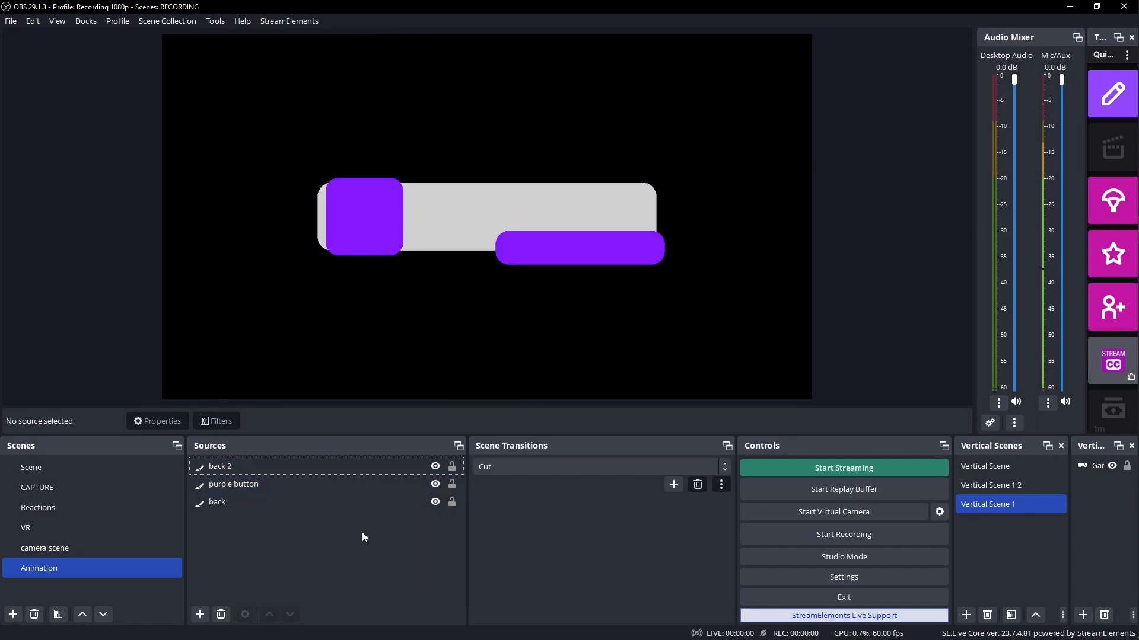
{"action": "left_click", "coordinate": [219, 471]}
{"action": "left_click", "coordinate": [220, 471]}
{"action": "type", "text": "purple square"}
{"action": "key", "text": "Return"}
Step: Add a Text (GDI+) source called NAME to the Animation scene
{"action": "left_click", "coordinate": [200, 614]}
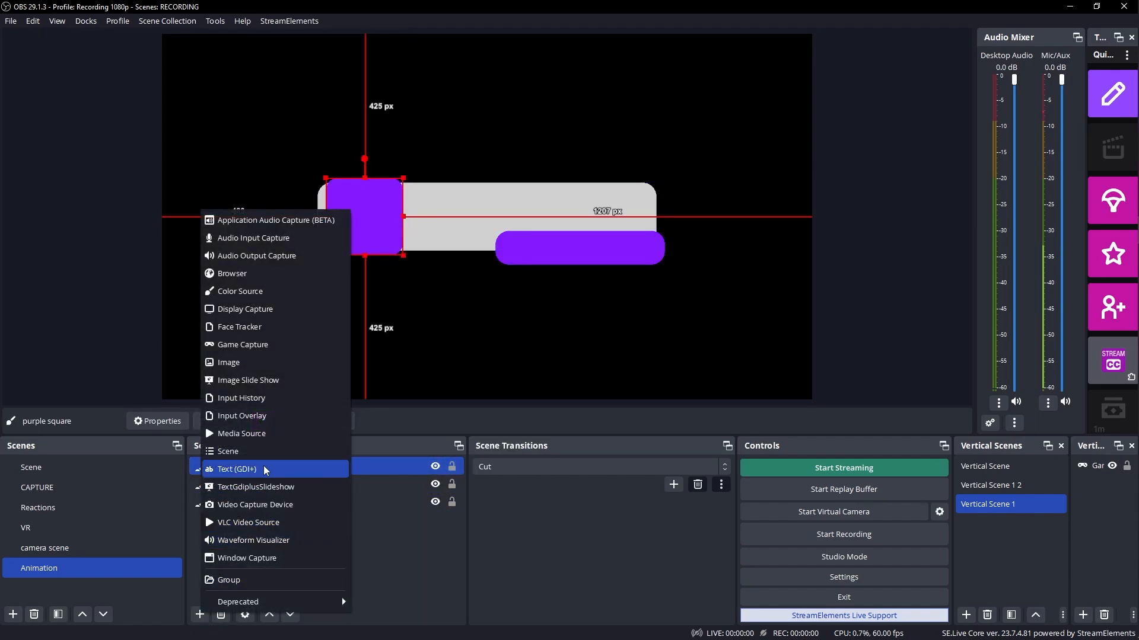
{"action": "left_click", "coordinate": [264, 470]}
{"action": "type", "text": "NAME"}
{"action": "left_click", "coordinate": [596, 395]}
Step: Set the text to YOUR NAME in Montserrat Bold and scale it down to fit the grey bar beside the purple square
{"action": "left_click", "coordinate": [586, 389]}
{"action": "type", "text": "YOU"}
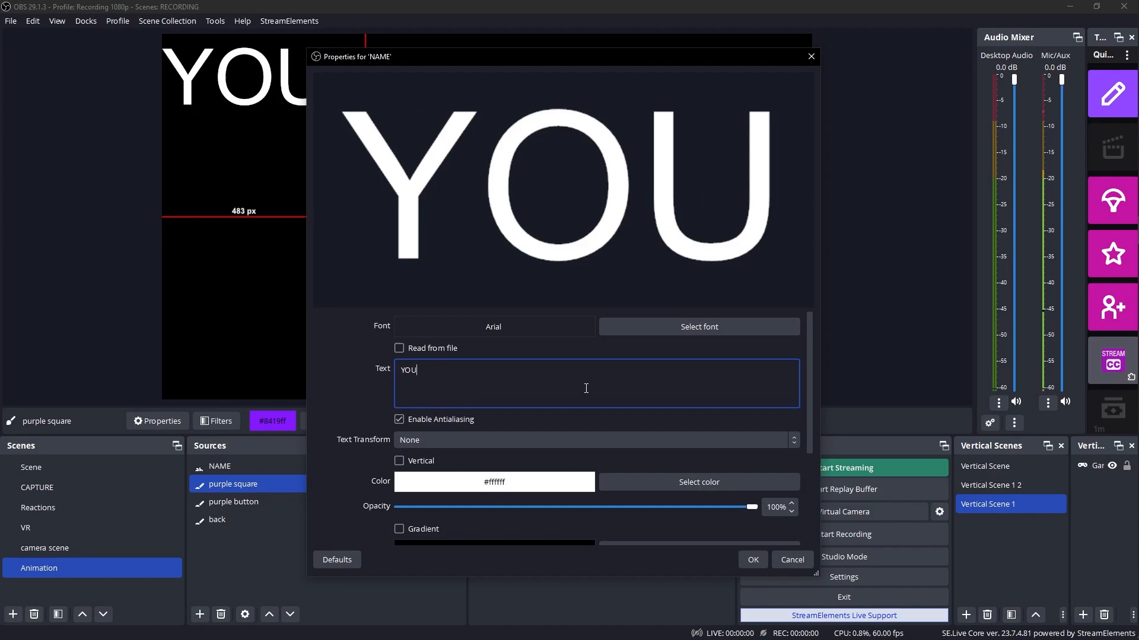
{"action": "type", "text": "R NAME"}
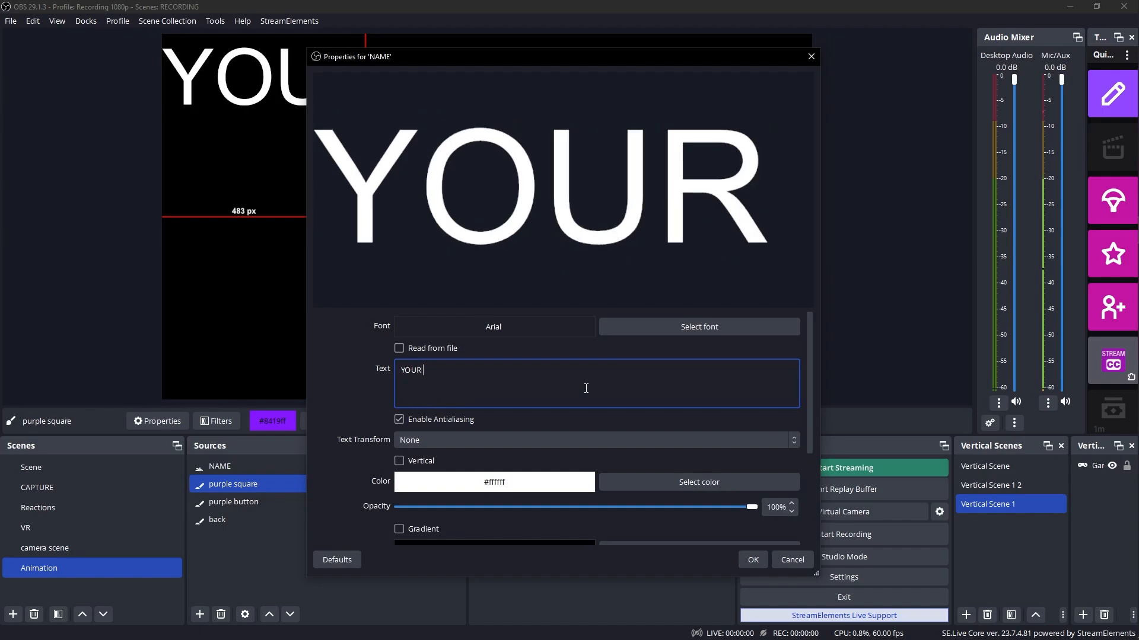
{"action": "left_click", "coordinate": [616, 327]}
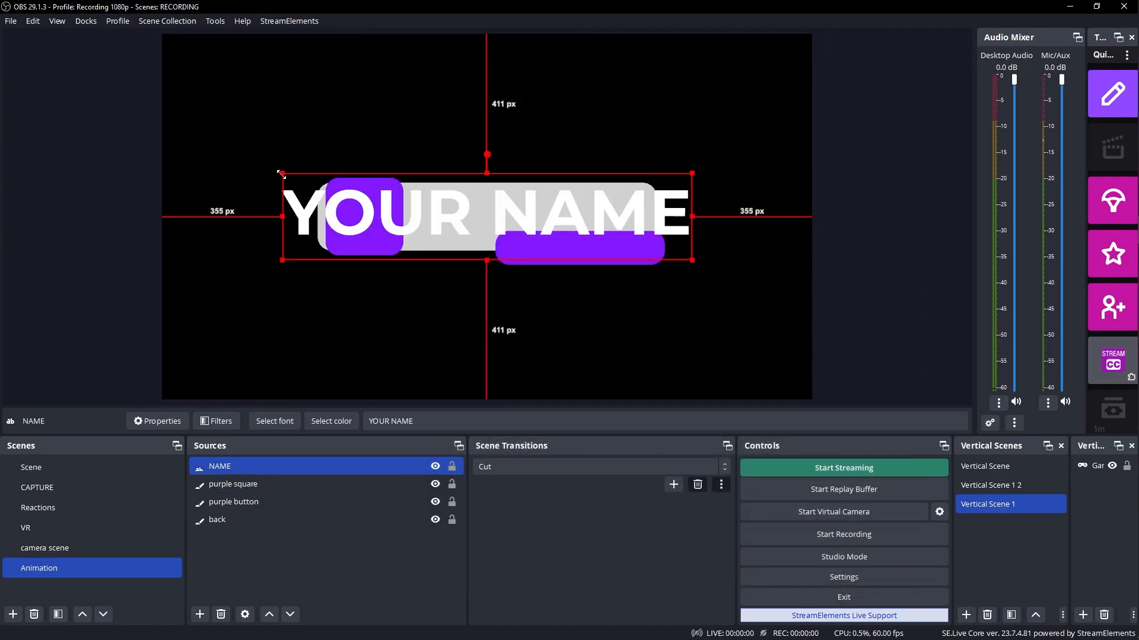
{"action": "left_click_drag", "start_coordinate": [279, 183], "coordinate": [407, 197]}
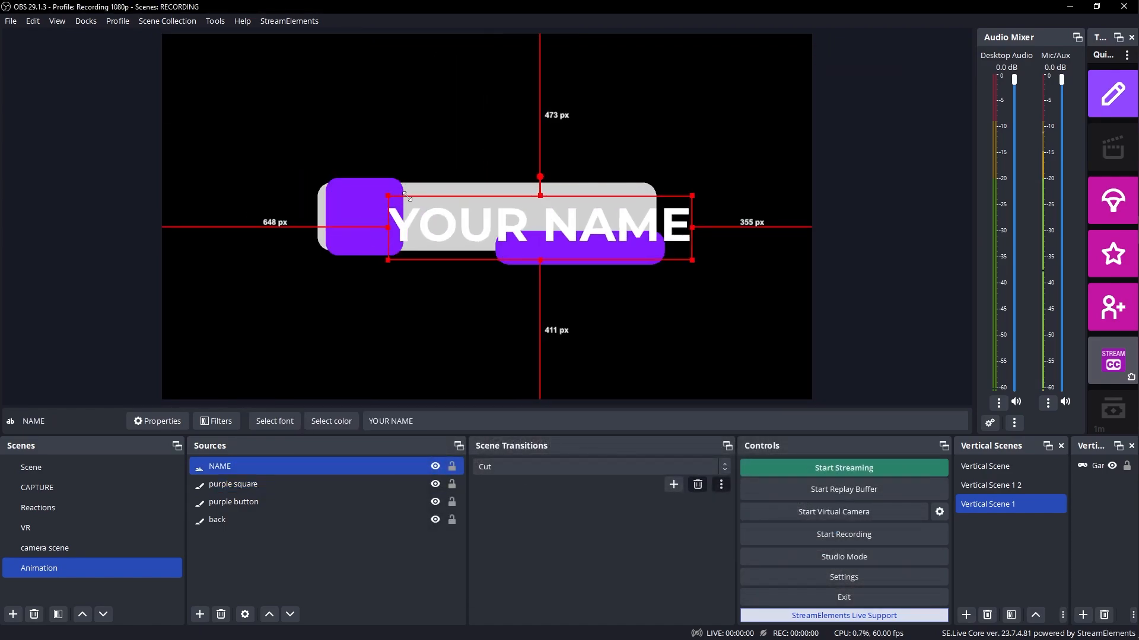
Step: Reposition the purple button along the grey bar's lower edge and reduce its height to make it slimmer
{"action": "left_click", "coordinate": [230, 503]}
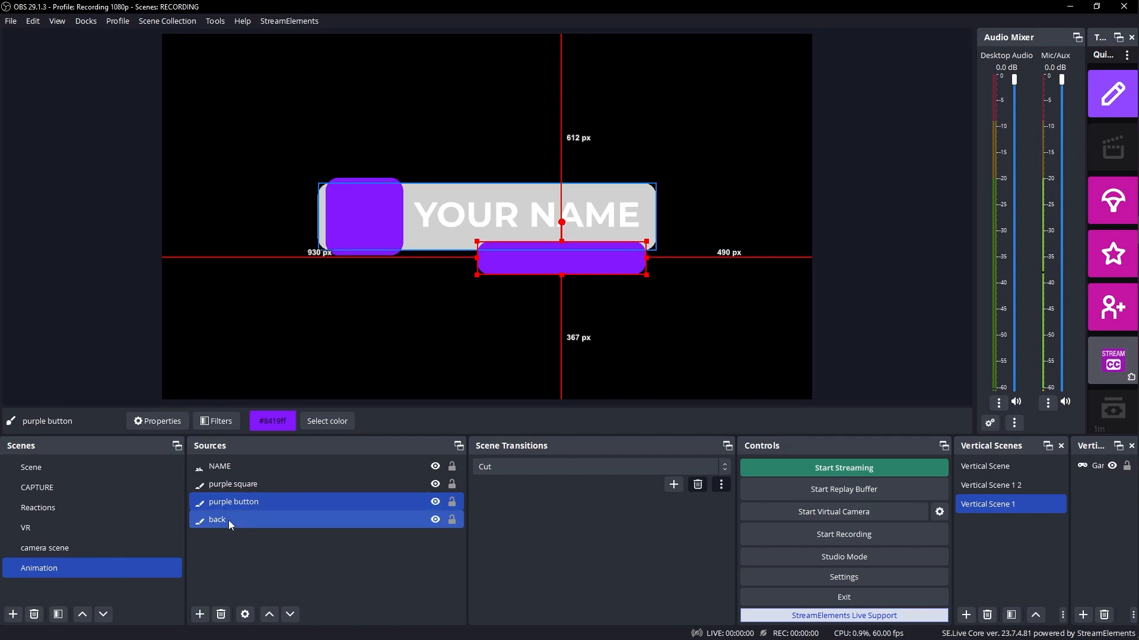
{"action": "double_click", "coordinate": [232, 504]}
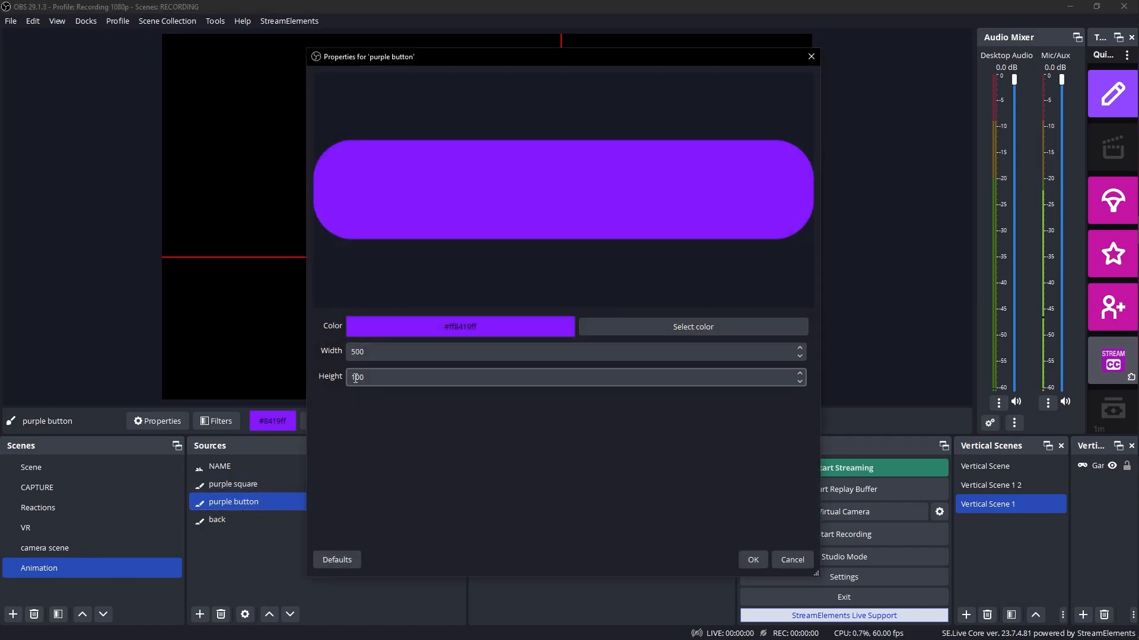
{"action": "key", "text": "Return"}
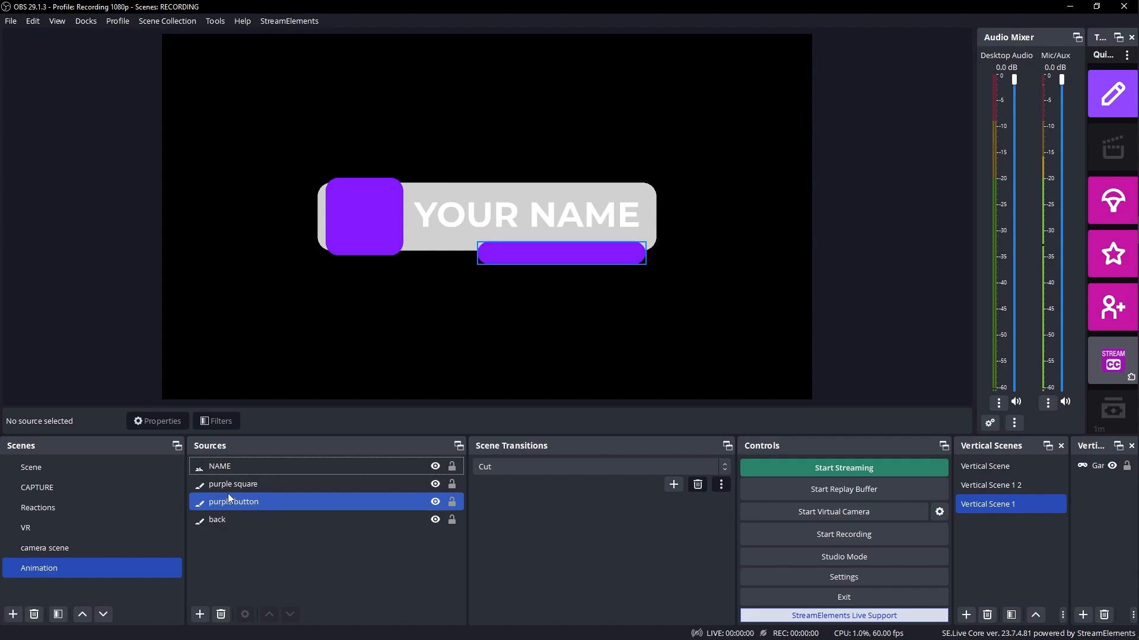
Step: Set the purple square's Positional Alignment to Center in its transform settings
{"action": "left_click", "coordinate": [233, 490]}
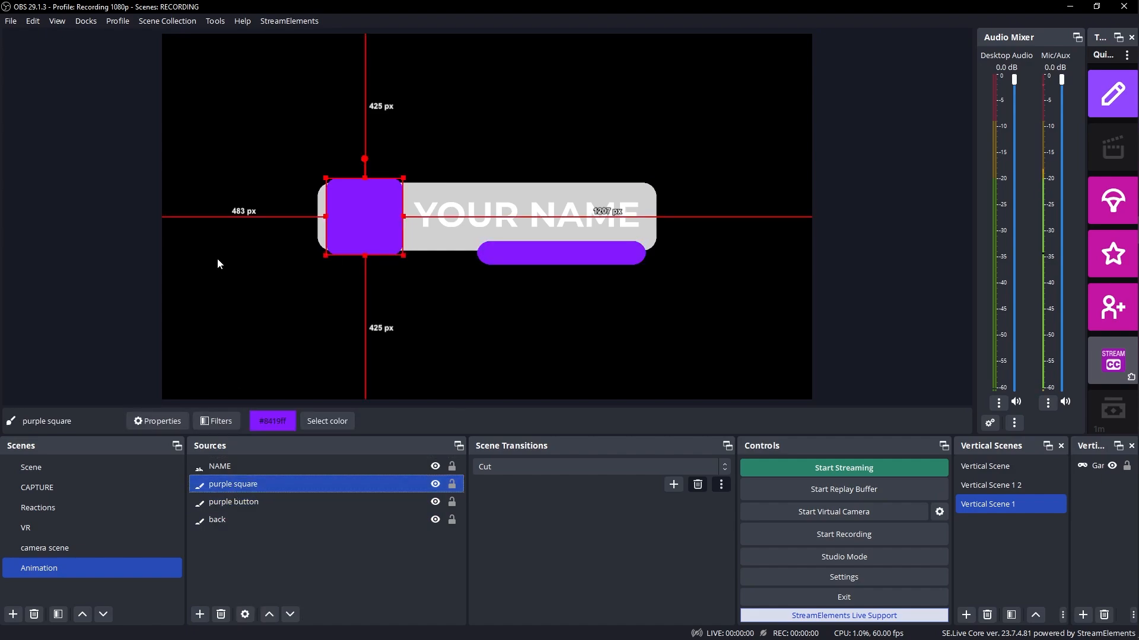
{"action": "key", "text": "ctrl+e"}
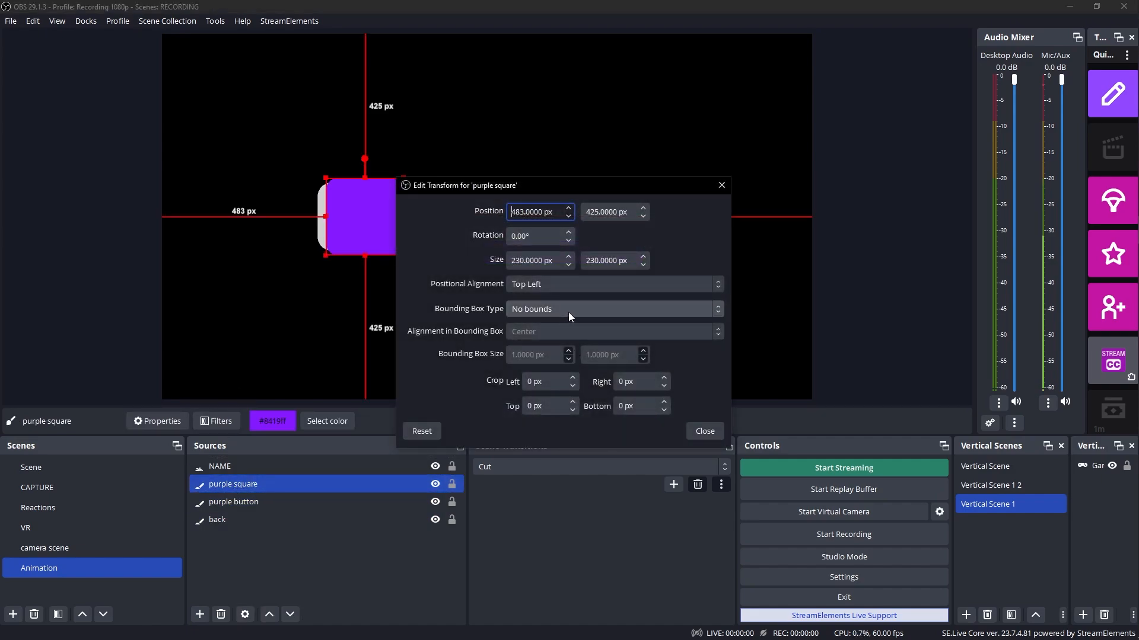
{"action": "left_click", "coordinate": [550, 283]}
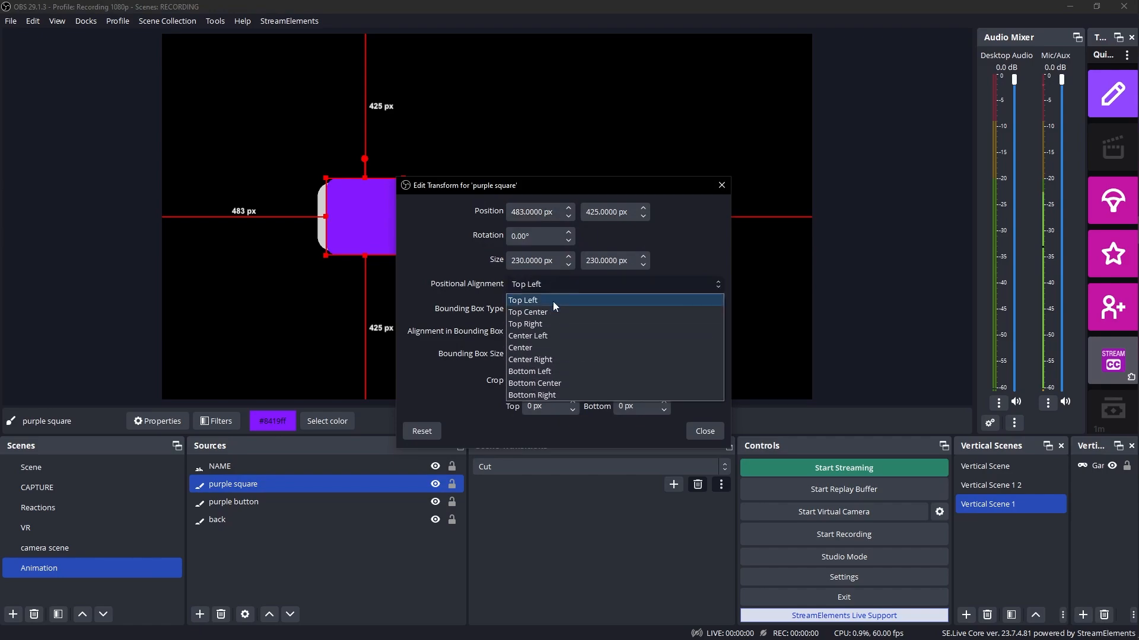
{"action": "left_click", "coordinate": [548, 350]}
{"action": "key", "text": "Escape"}
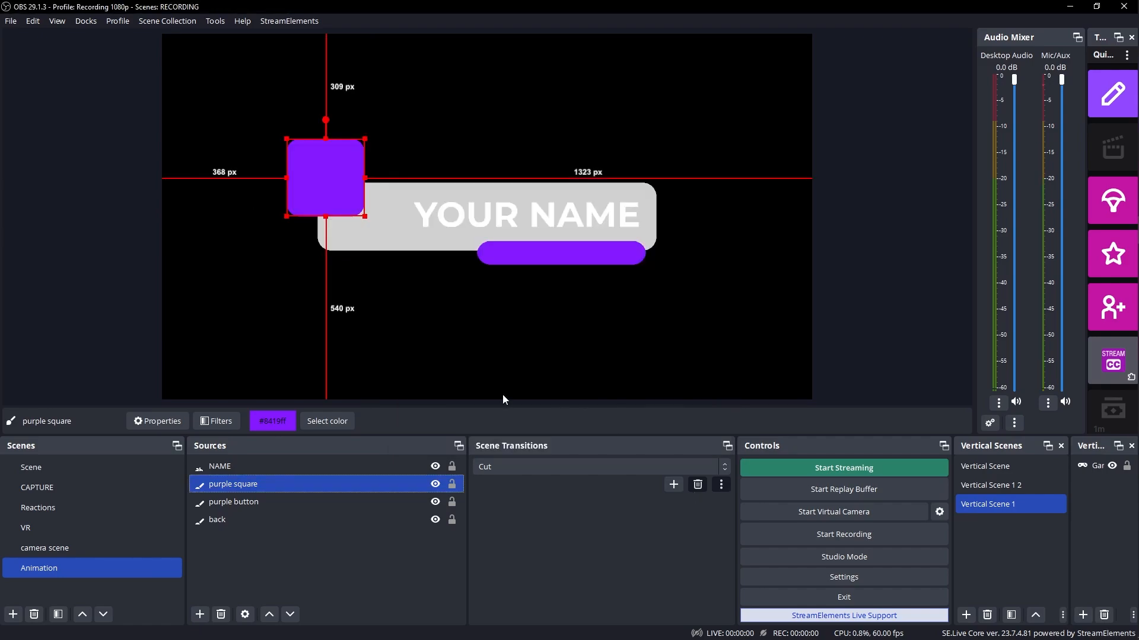
Step: Set the Positional Alignment of the back bar and the purple button to Center as well
{"action": "left_click", "coordinate": [390, 230]}
{"action": "key", "text": "ctrl+e"}
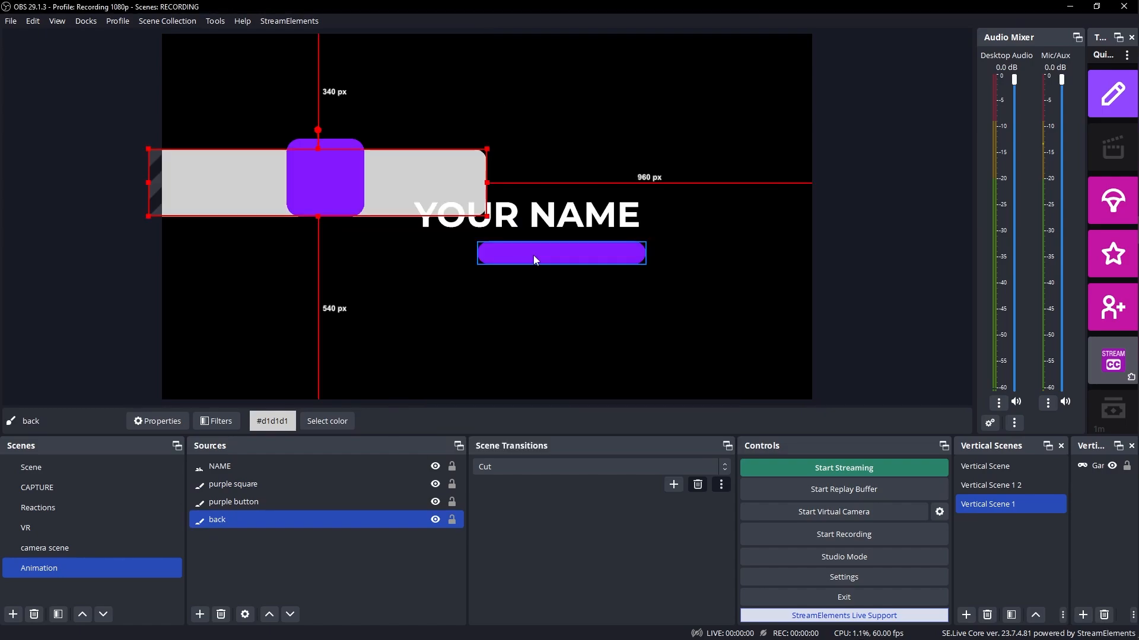
{"action": "left_click", "coordinate": [533, 255]}
{"action": "key", "text": "ctrl+e"}
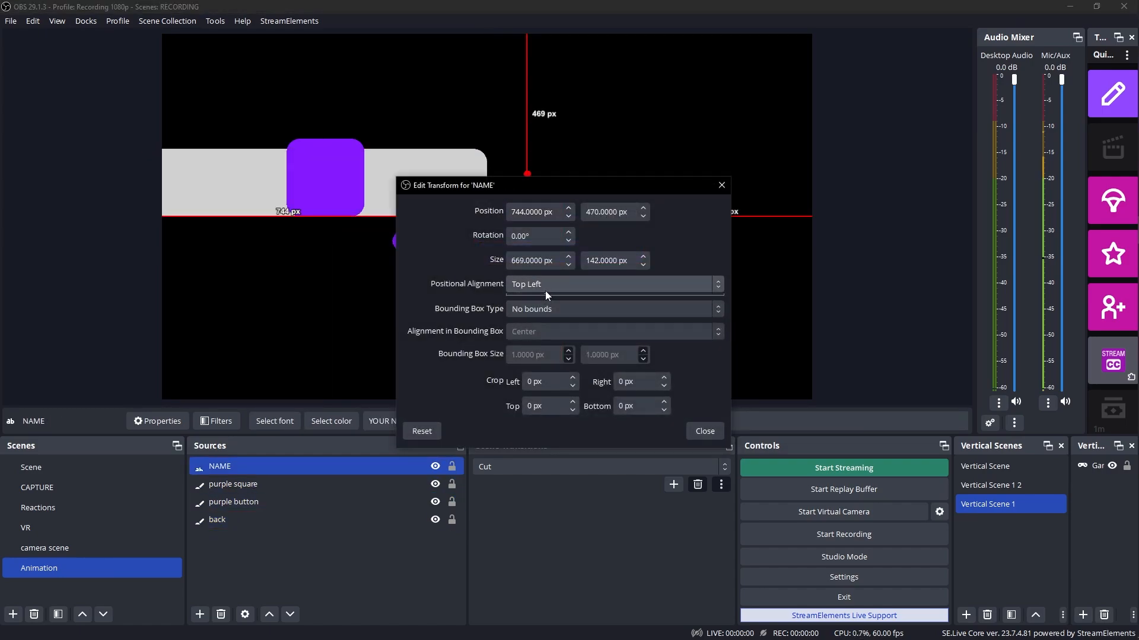
Step: Set the NAME text's Positional Alignment to Center and close its transform settings
{"action": "left_click", "coordinate": [545, 286]}
{"action": "left_click", "coordinate": [550, 351]}
{"action": "key", "text": "Escape"}
Step: Select only the back source and center it on the screen
{"action": "left_click", "coordinate": [281, 516], "text": "ctrl"}
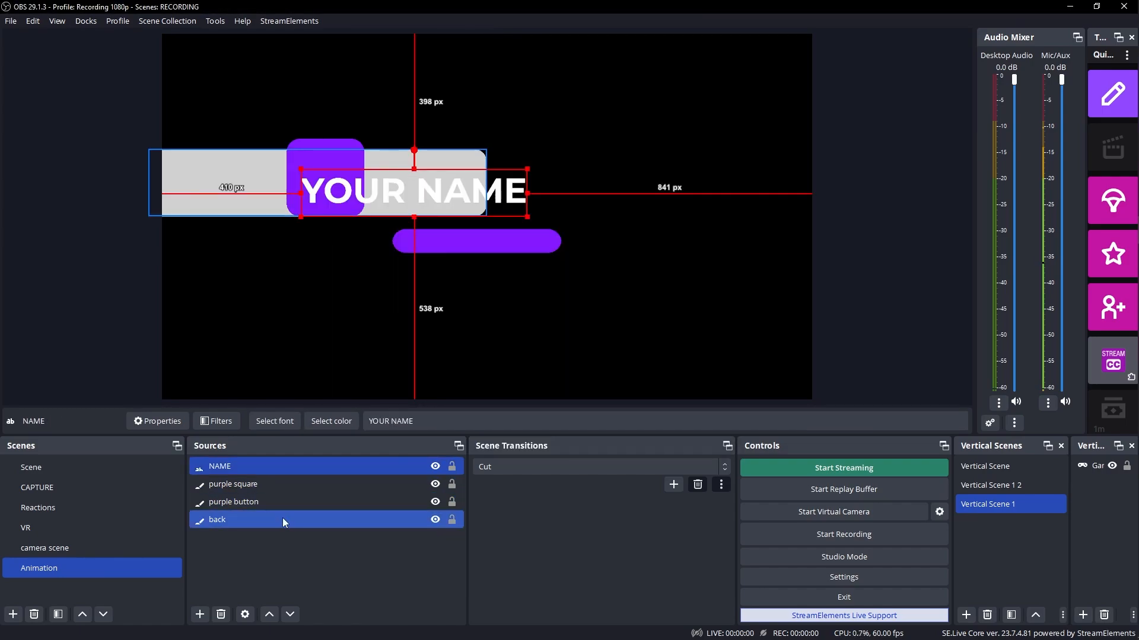
{"action": "left_click", "coordinate": [282, 520]}
{"action": "right_click", "coordinate": [282, 521]}
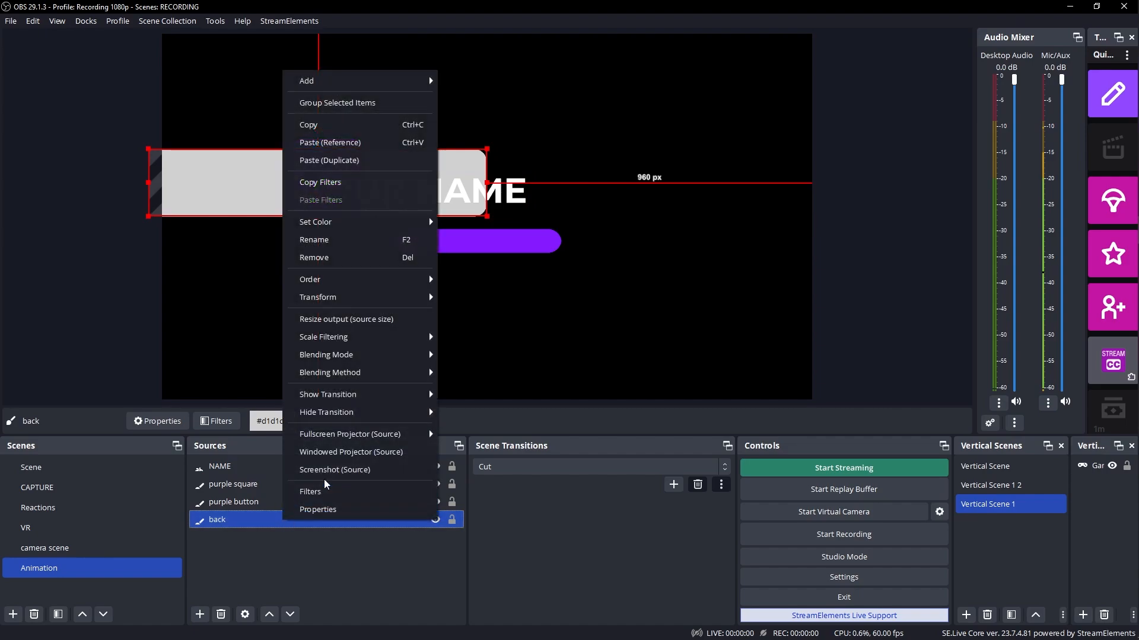
{"action": "left_click", "coordinate": [221, 521]}
{"action": "key", "text": "ctrl+d"}
Step: Move the purple square, button and name back into place on the bar and recolor the YOUR NAME text in matching purple
{"action": "left_click_drag", "start_coordinate": [322, 158], "coordinate": [359, 196]}
{"action": "double_click", "coordinate": [359, 196]}
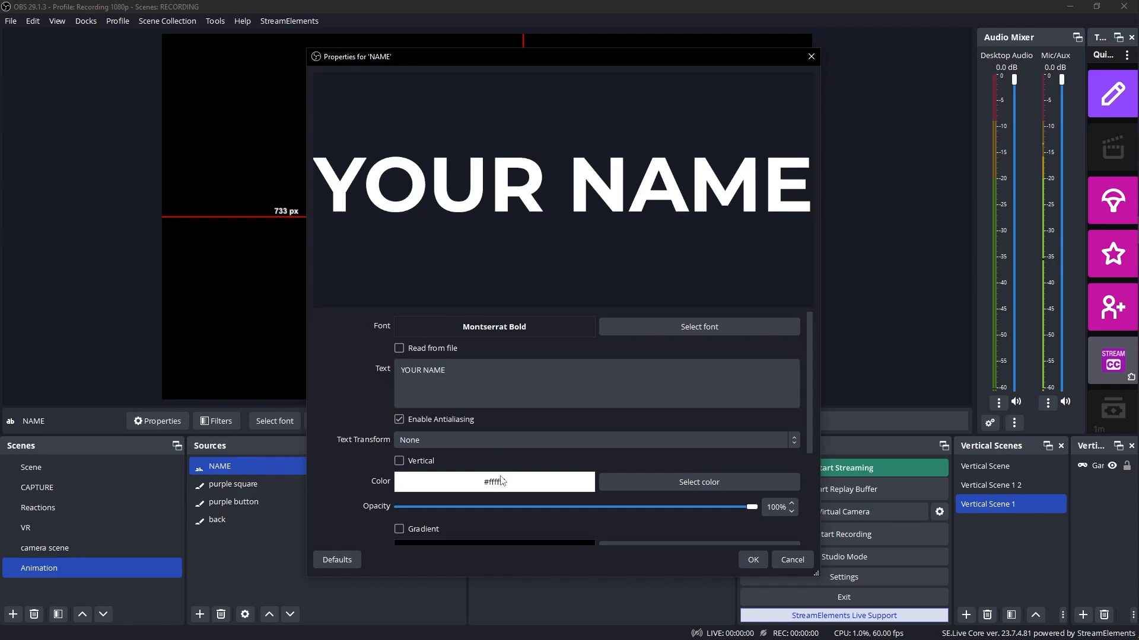
{"action": "key", "text": "Escape"}
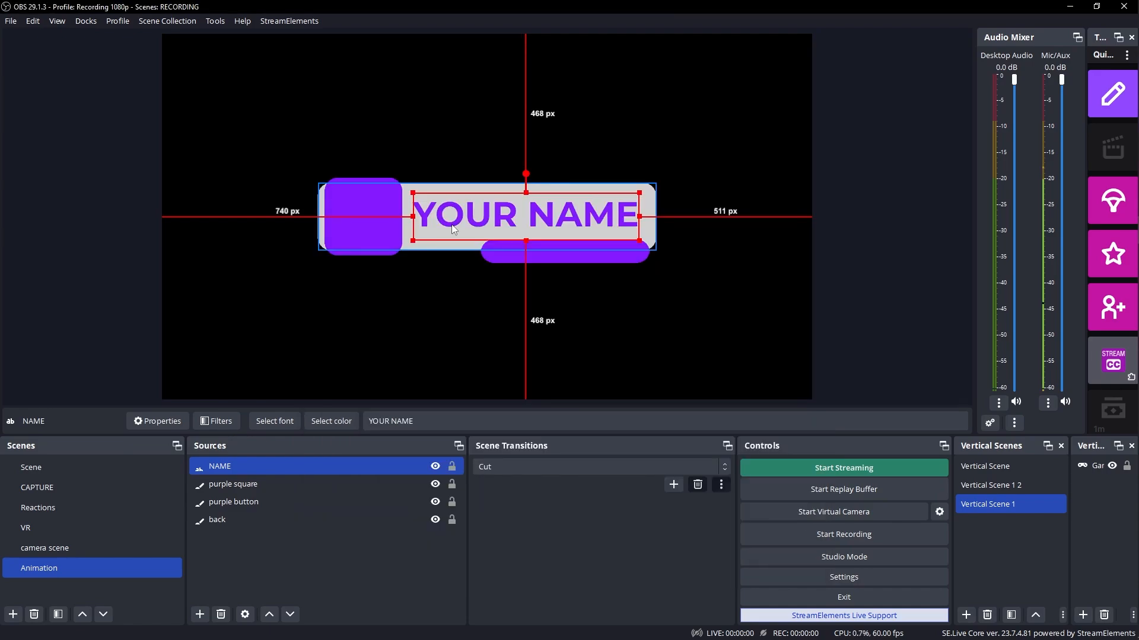
Step: Duplicate the NAME text source as an independent copy and change the copy's text to "follow me"
{"action": "right_click", "coordinate": [222, 467]}
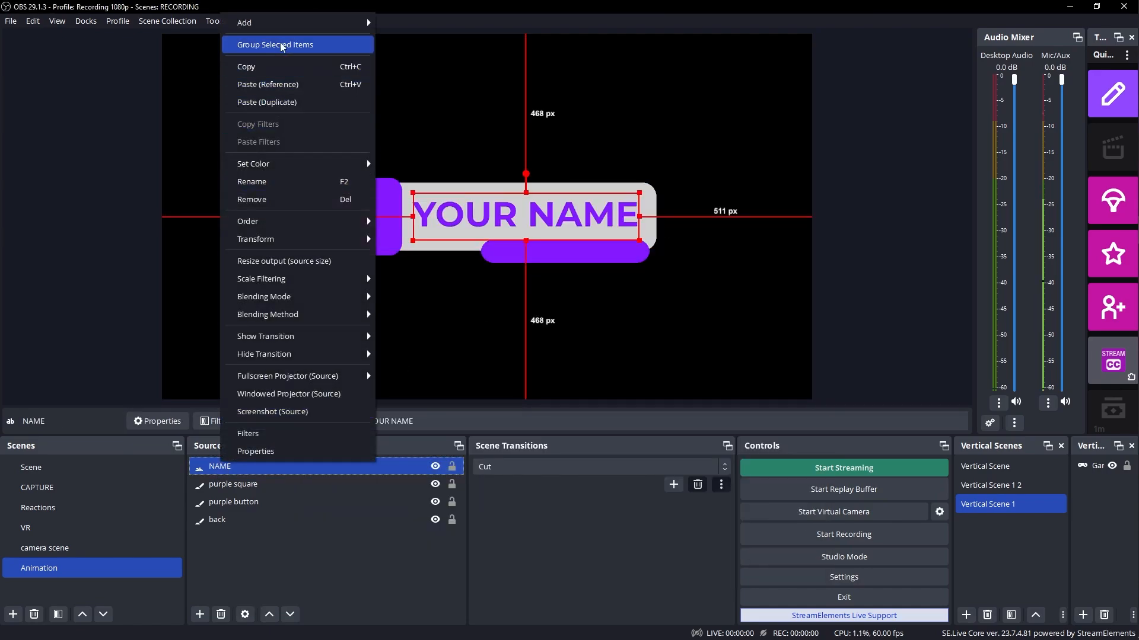
{"action": "left_click", "coordinate": [252, 71]}
{"action": "right_click", "coordinate": [258, 466]}
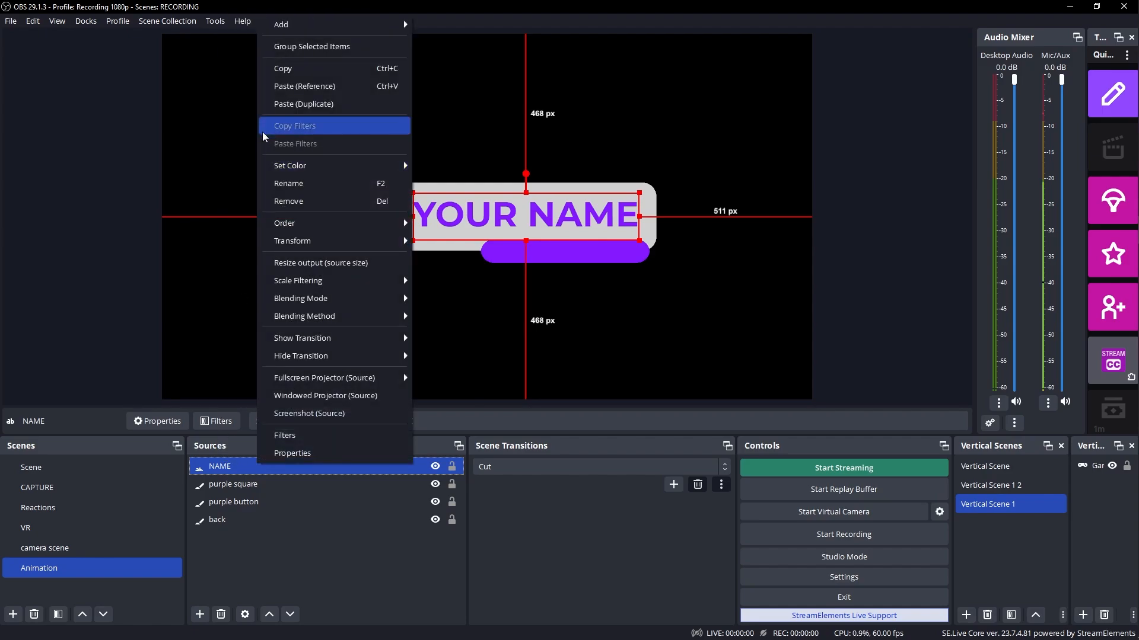
{"action": "left_click", "coordinate": [265, 102]}
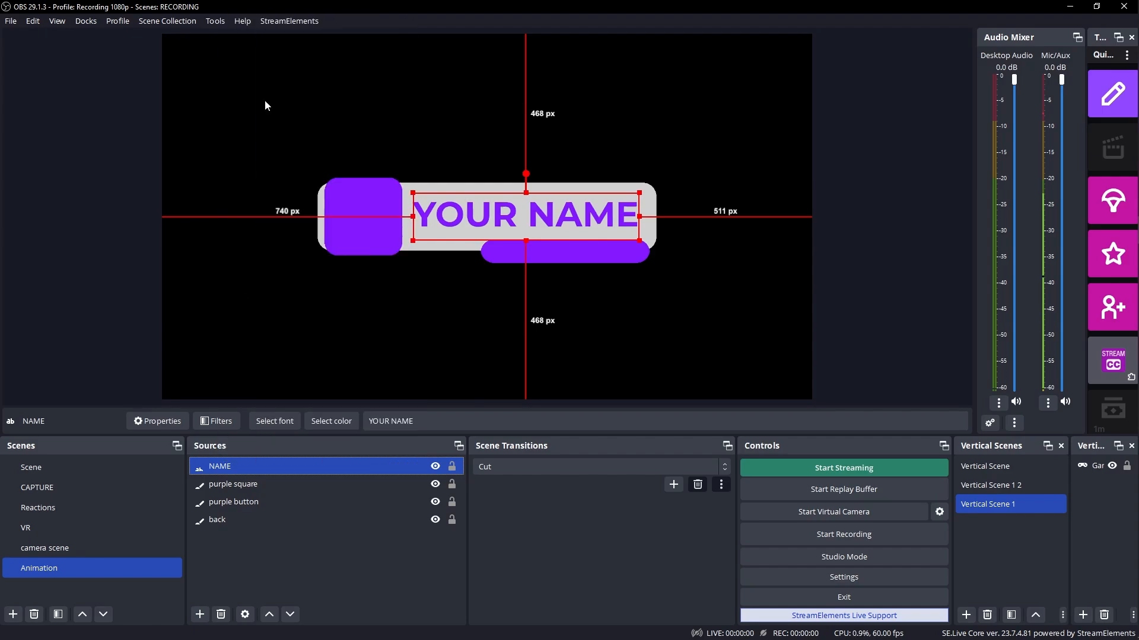
{"action": "type", "text": "follow me"}
Step: Recolor the "follow me" text white, shrink it onto the purple button and set its Montserrat font style to Regular
{"action": "left_click", "coordinate": [316, 424]}
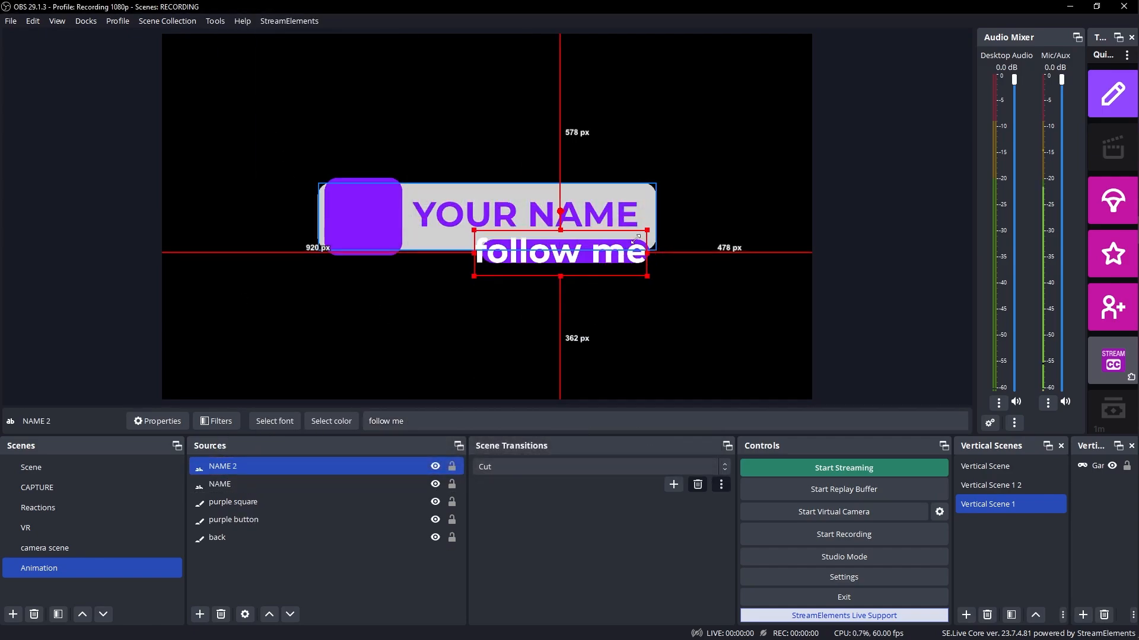
{"action": "left_click_drag", "start_coordinate": [636, 239], "coordinate": [574, 264]}
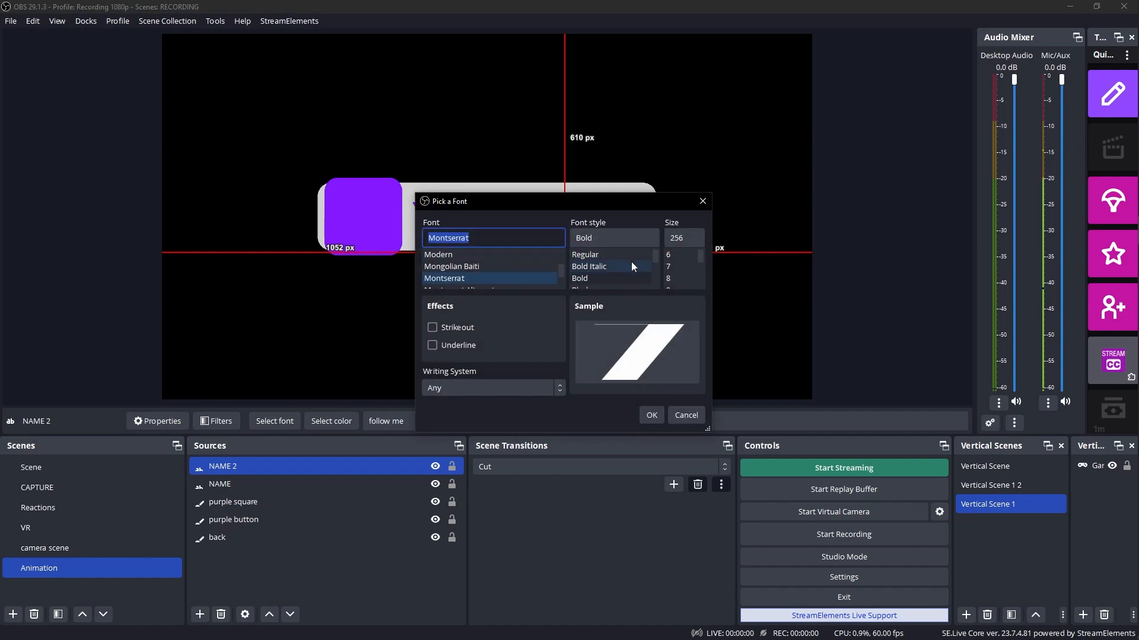
{"action": "left_click", "coordinate": [629, 256]}
Step: Add an image source named "logo" using twitch black.png and place it over the purple square
{"action": "left_click", "coordinate": [200, 615]}
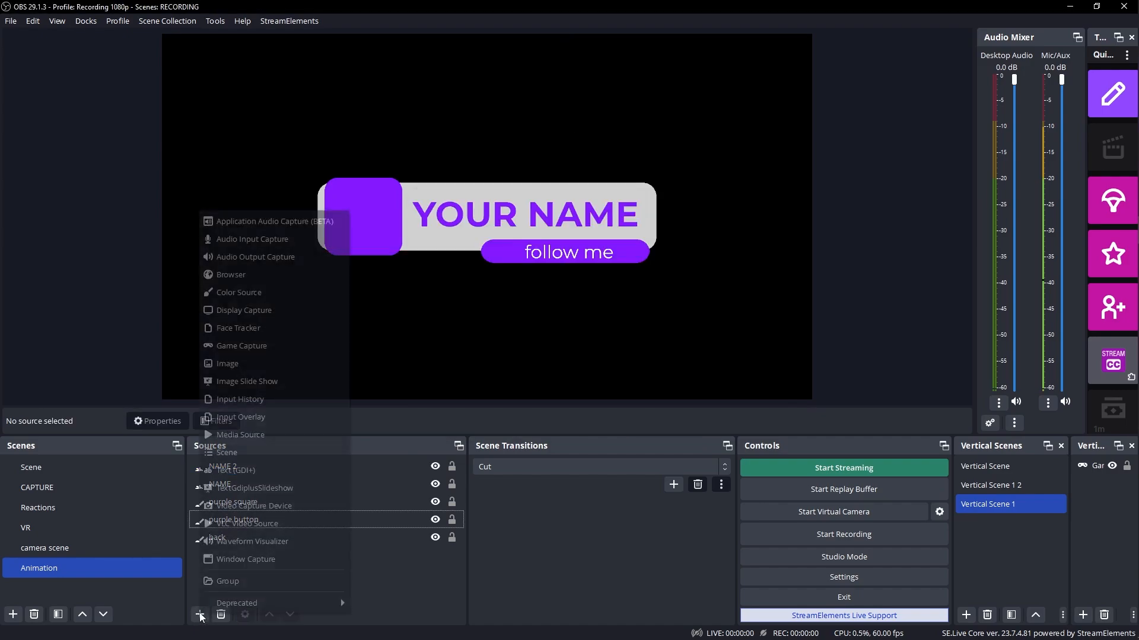
{"action": "left_click", "coordinate": [253, 363]}
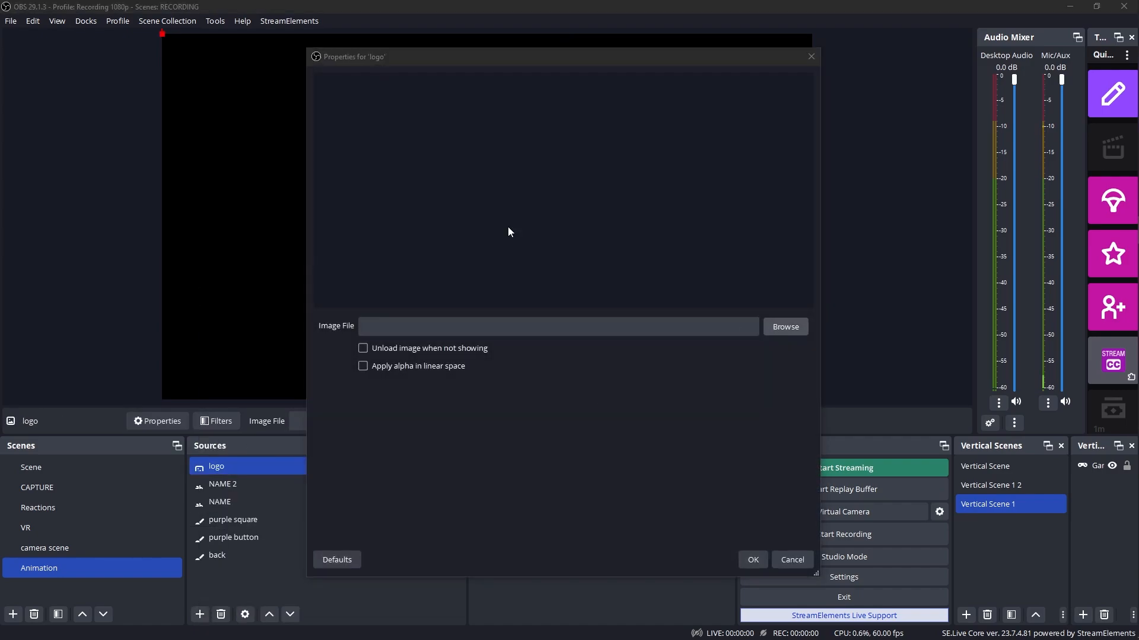
{"action": "left_click", "coordinate": [782, 325]}
{"action": "left_click", "coordinate": [702, 366]}
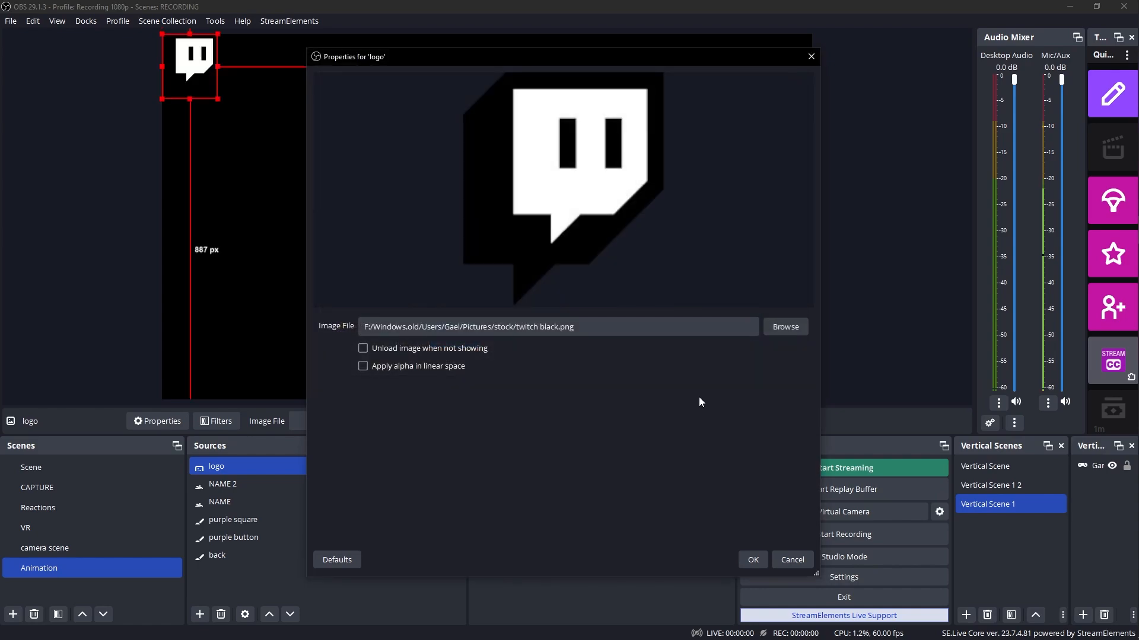
{"action": "left_click", "coordinate": [752, 560]}
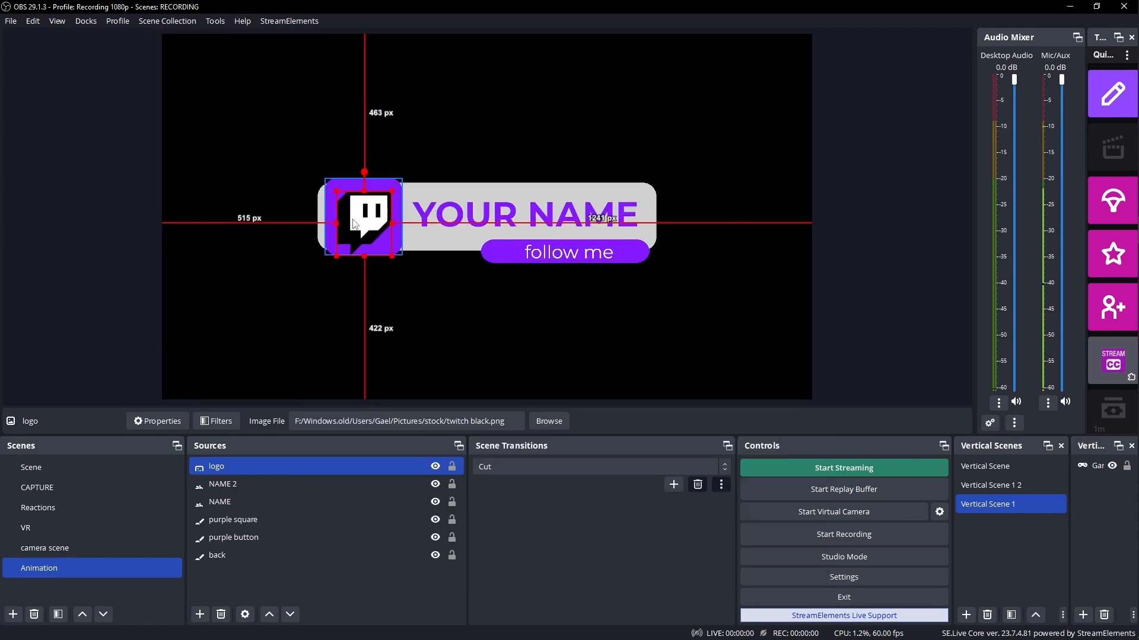
Step: Set the logo's Positional Alignment to Center and center it on the purple square
{"action": "key", "text": "ctrl+e"}
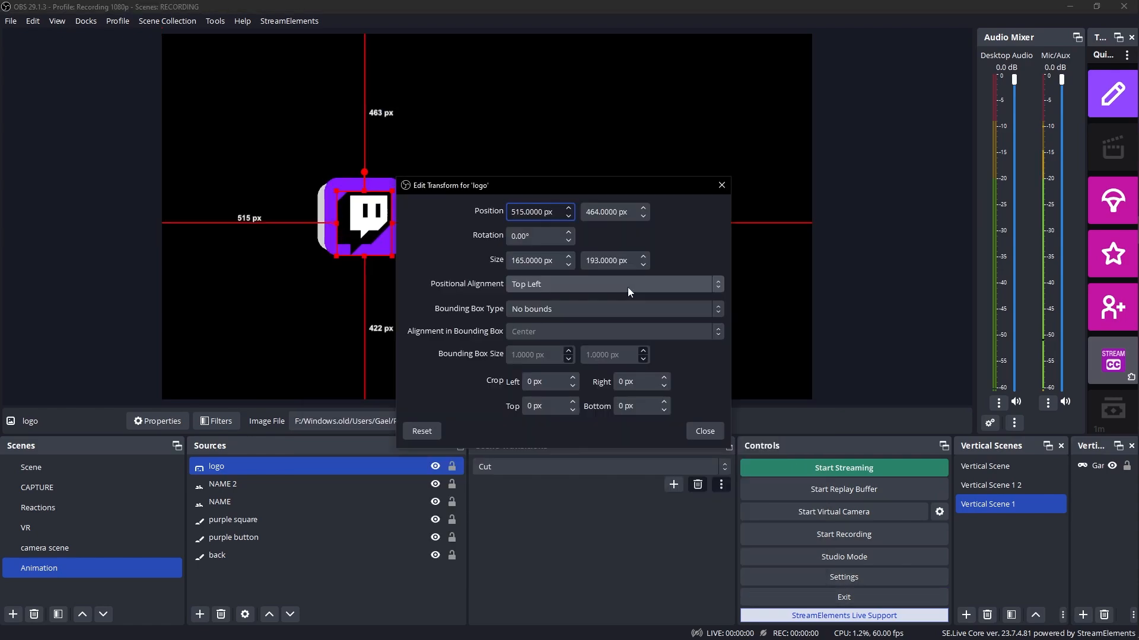
{"action": "left_click", "coordinate": [628, 284]}
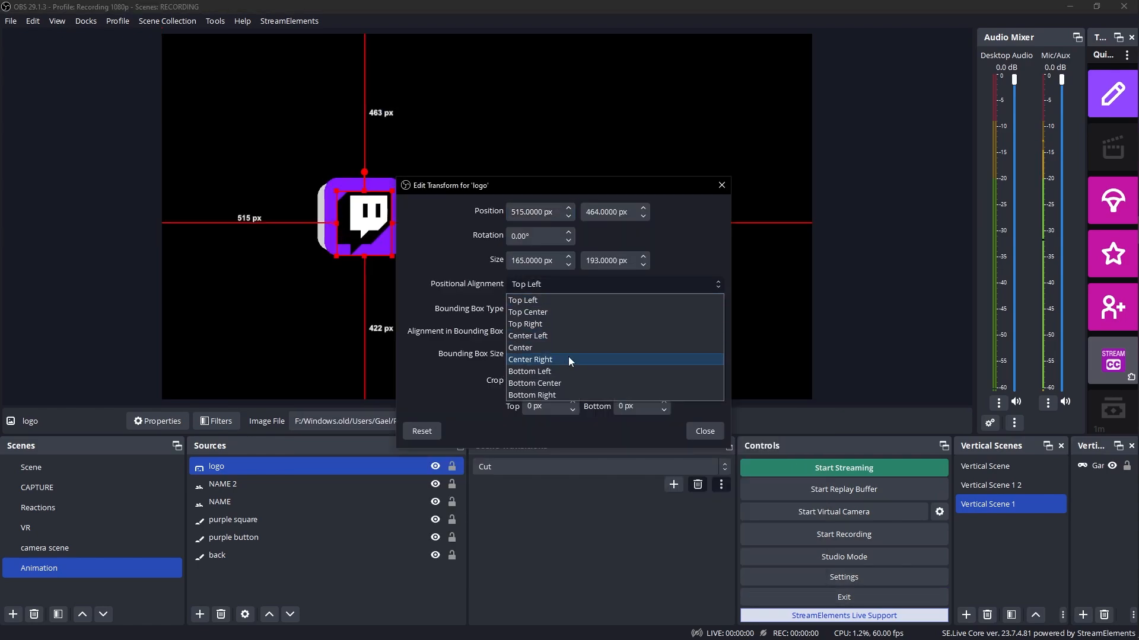
{"action": "left_click", "coordinate": [700, 431]}
{"action": "left_click_drag", "start_coordinate": [325, 178], "coordinate": [350, 197]}
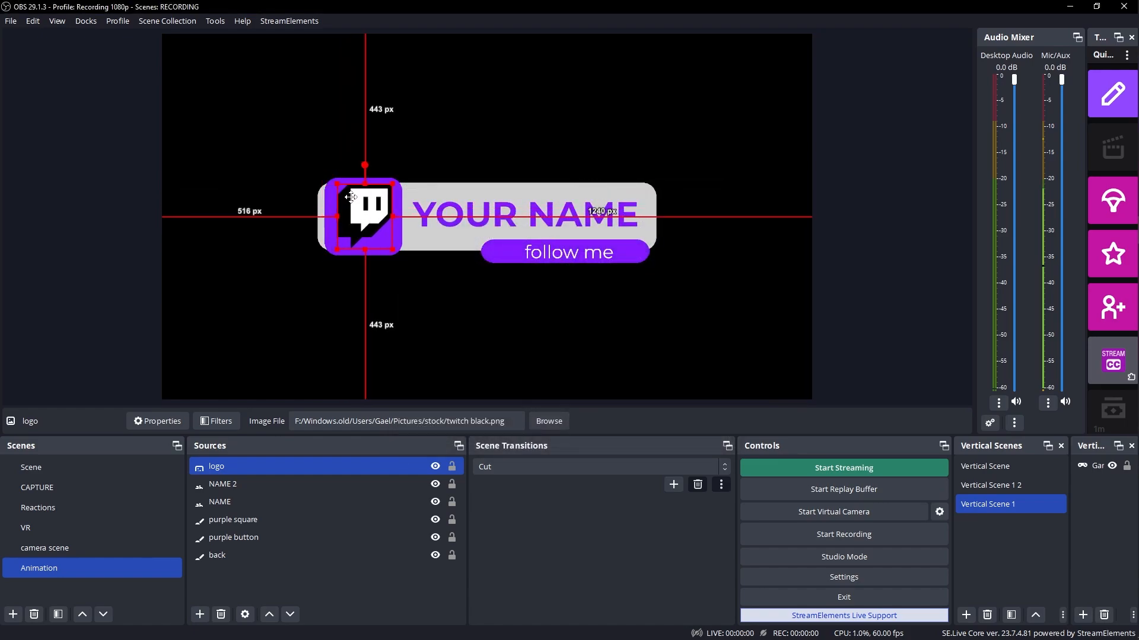
{"action": "left_click", "coordinate": [335, 588]}
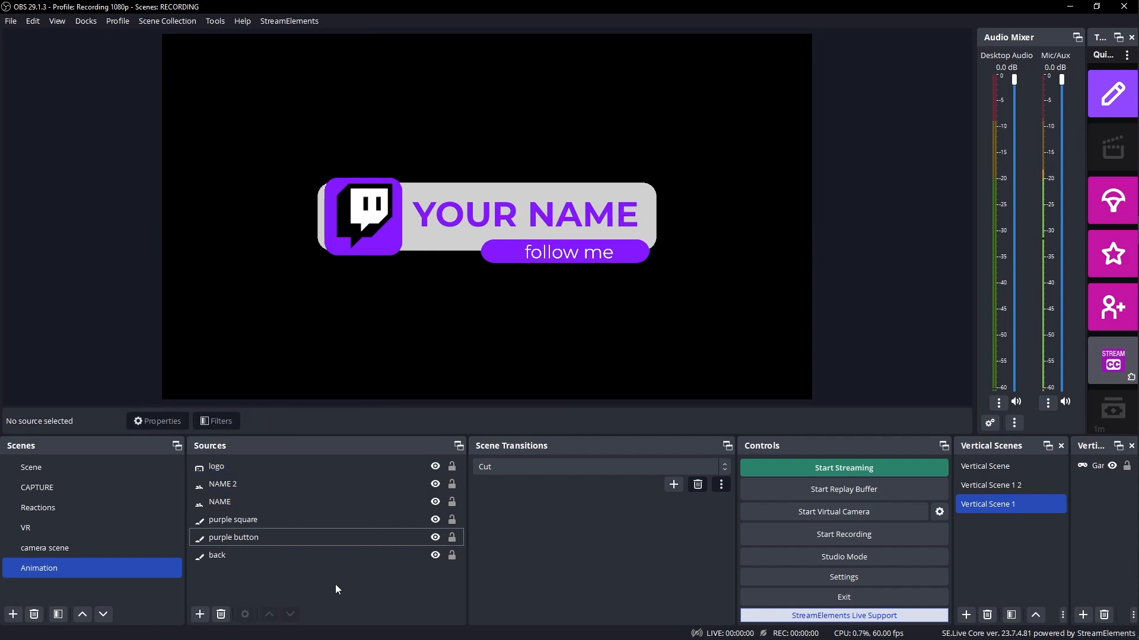
{"action": "left_click", "coordinate": [277, 519]}
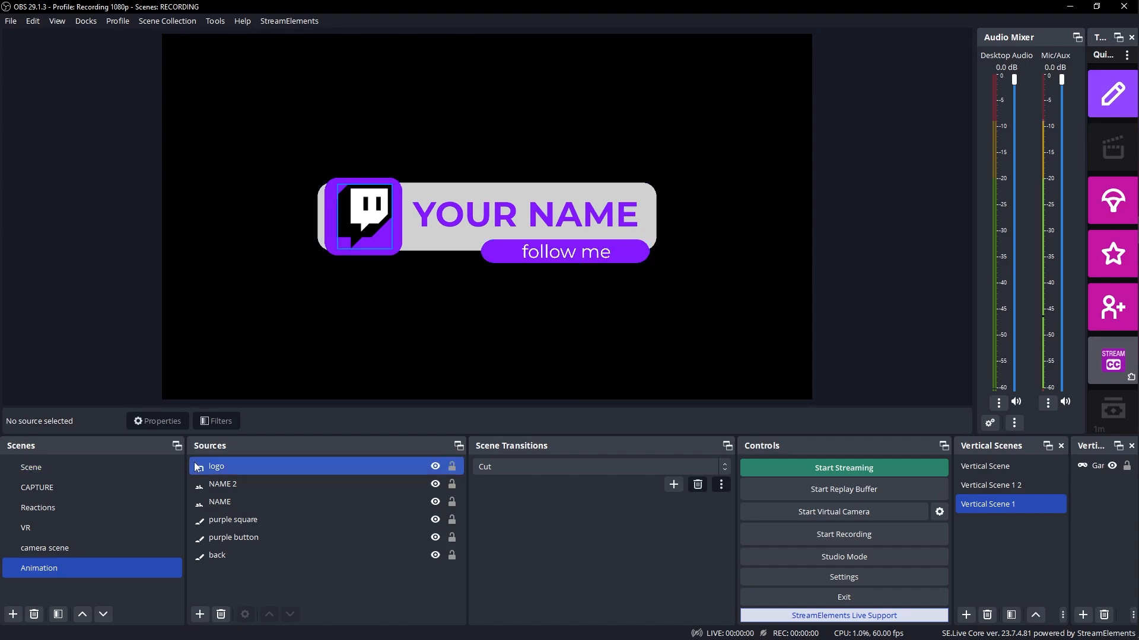
Step: Add a Move Source filter named "Reset" to the Animation scene
{"action": "left_click", "coordinate": [84, 588]}
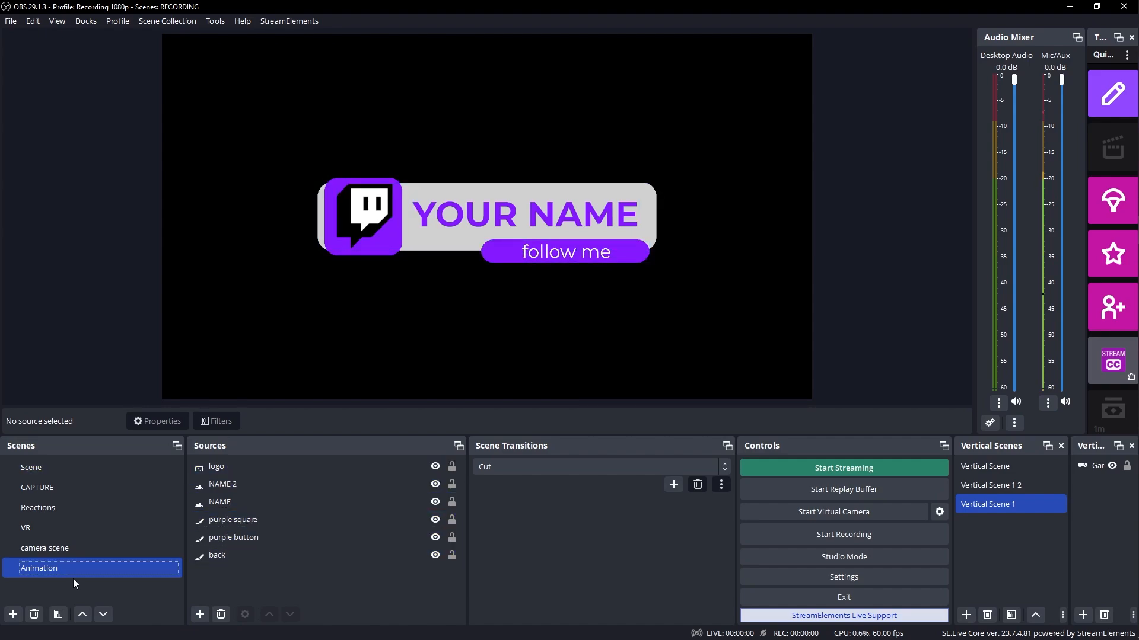
{"action": "right_click", "coordinate": [73, 568]}
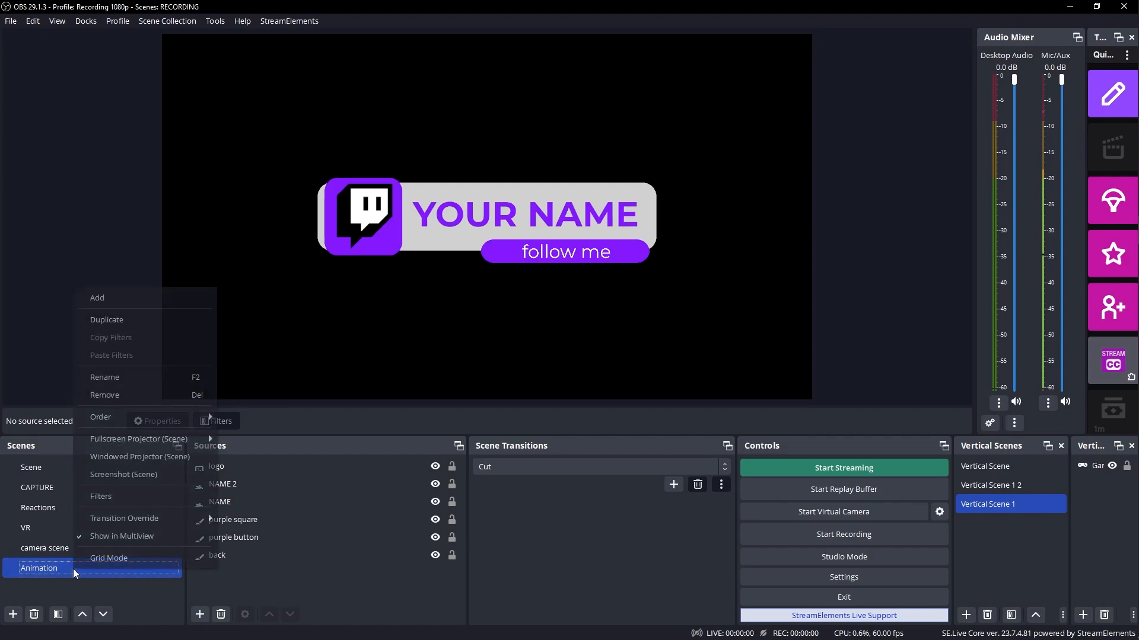
{"action": "left_click", "coordinate": [108, 492]}
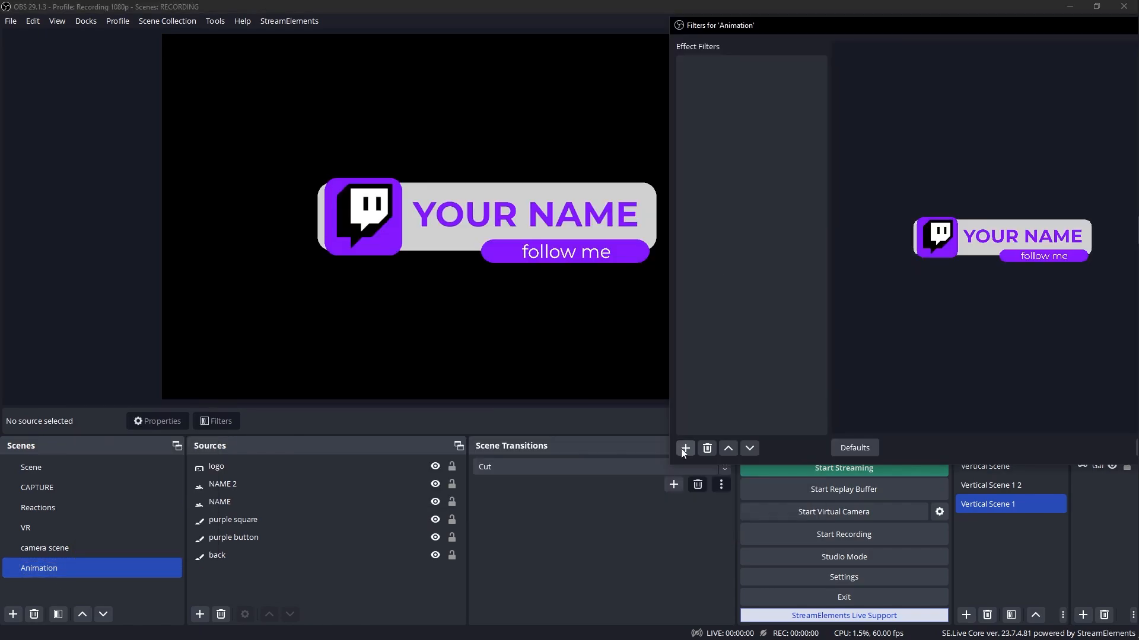
{"action": "left_click", "coordinate": [684, 449]}
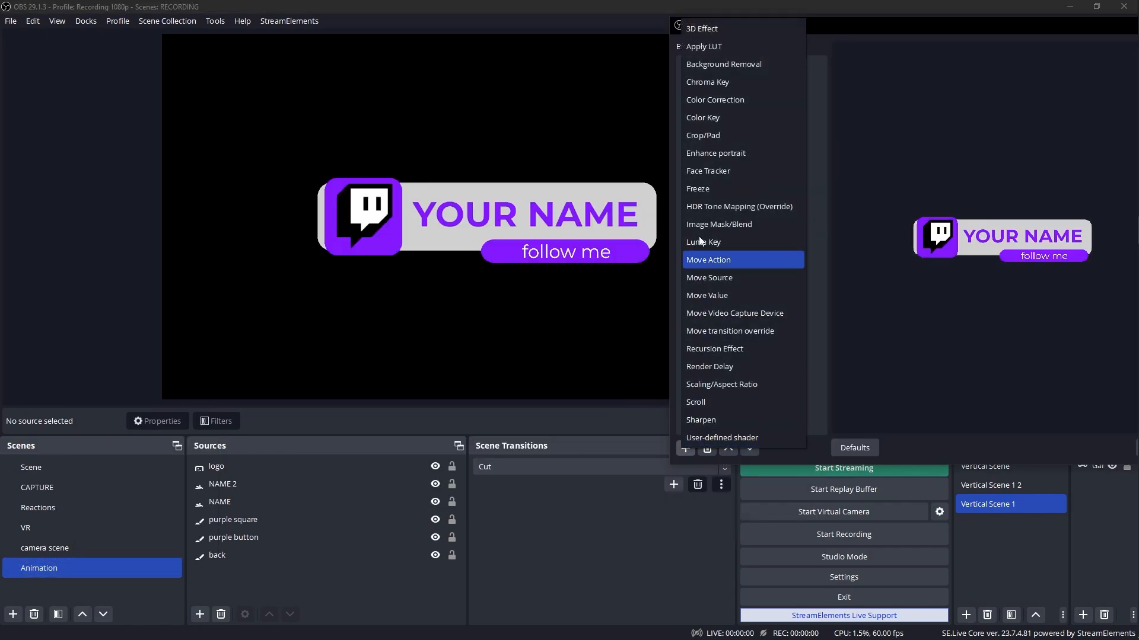
{"action": "left_click", "coordinate": [693, 278]}
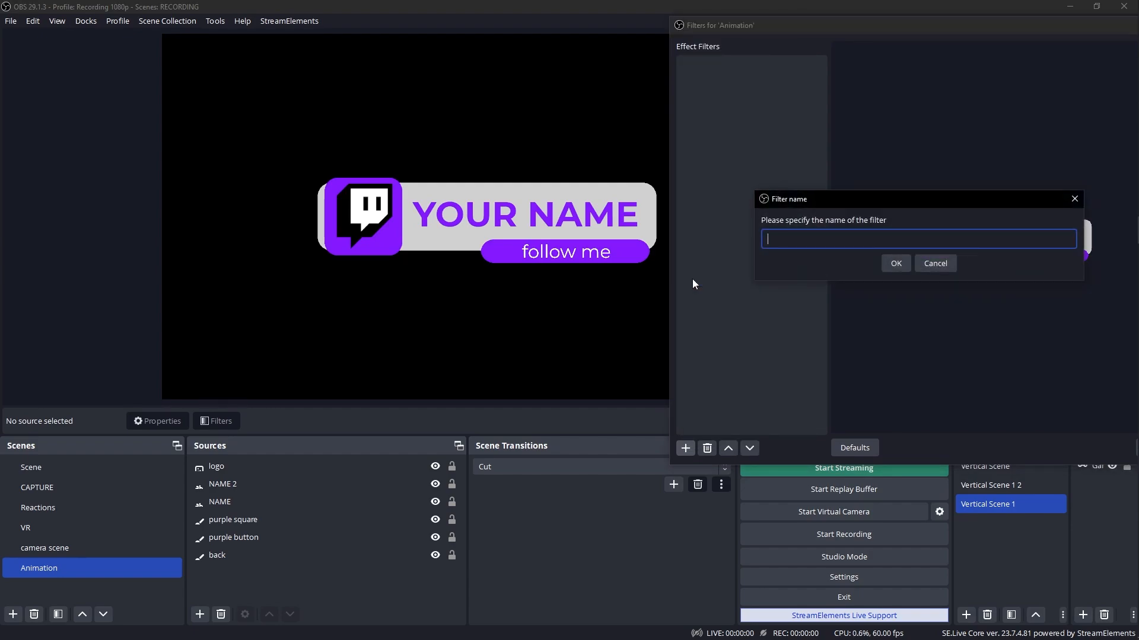
{"action": "type", "text": "Reset"}
{"action": "key", "text": "Return"}
Step: Duplicate the Reset filter and name the copy "Play"
{"action": "right_click", "coordinate": [717, 77]}
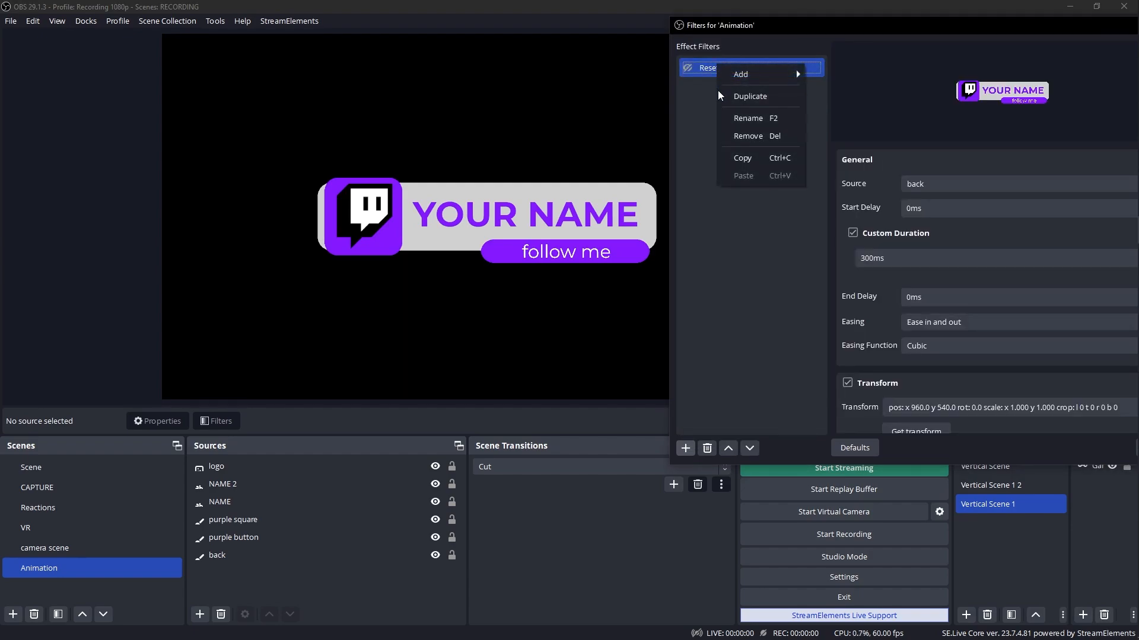
{"action": "left_click", "coordinate": [729, 94]}
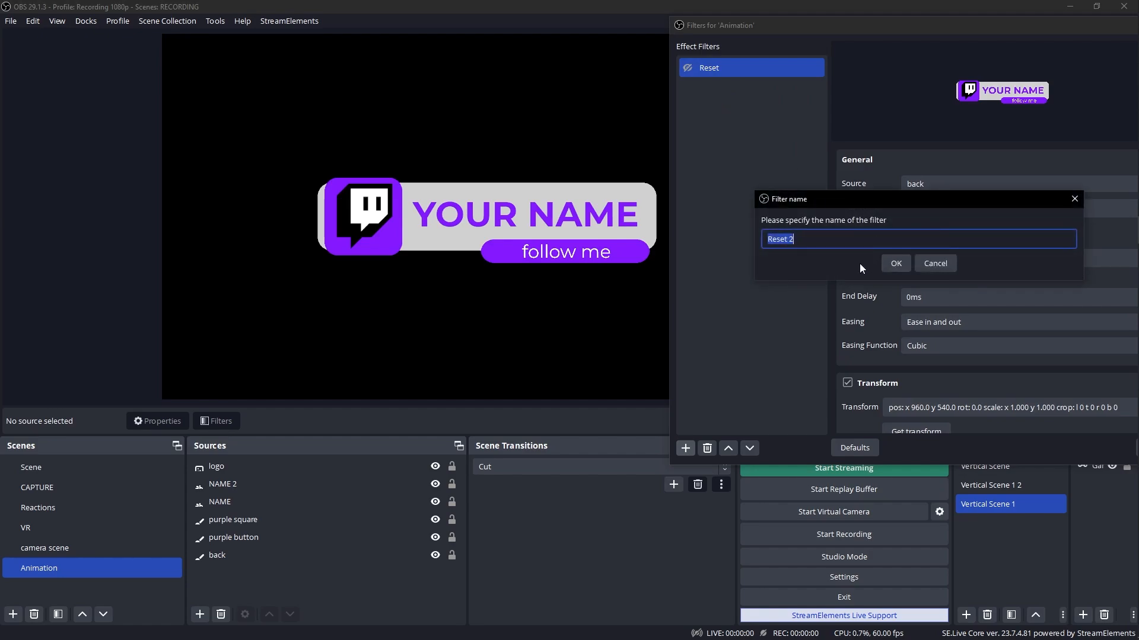
{"action": "type", "text": "Animation Pl"}
{"action": "key", "text": "BackSpace"}
{"action": "key", "text": "BackSpace"}
{"action": "key", "text": "BackSpace"}
{"action": "key", "text": "BackSpace"}
{"action": "key", "text": "BackSpace"}
{"action": "key", "text": "BackSpace"}
{"action": "key", "text": "BackSpace"}
{"action": "key", "text": "BackSpace"}
{"action": "key", "text": "BackSpace"}
{"action": "key", "text": "BackSpace"}
{"action": "key", "text": "BackSpace"}
{"action": "key", "text": "BackSpace"}
{"action": "type", "text": "Play"}
{"action": "key", "text": "Return"}
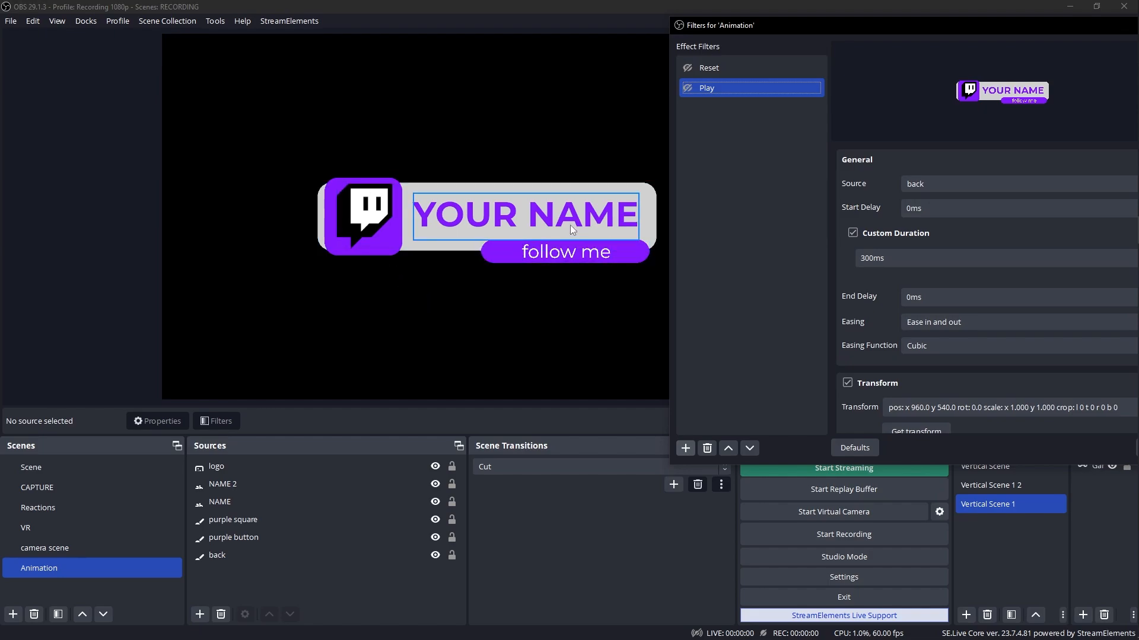
Step: Duplicate the Play filter and name the copy "back on"
{"action": "right_click", "coordinate": [714, 90]}
{"action": "left_click", "coordinate": [728, 121]}
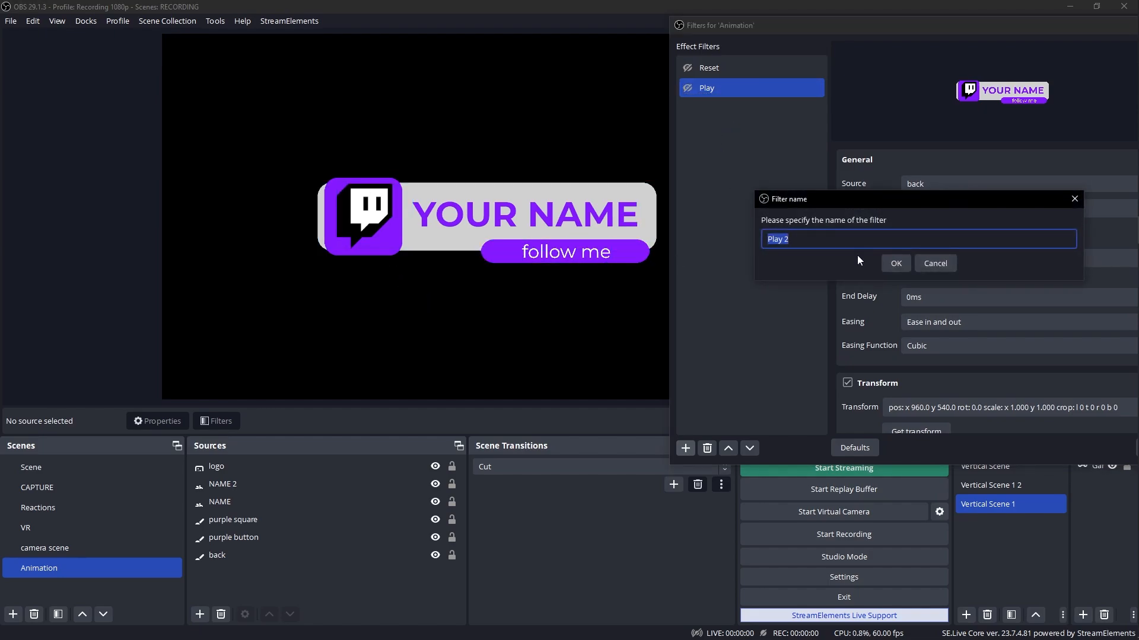
{"action": "type", "text": "back on"}
{"action": "key", "text": "Return"}
Step: Keep back as the source of the "back on" filter and capture its current transform
{"action": "left_click", "coordinate": [884, 180]}
{"action": "left_click", "coordinate": [883, 180]}
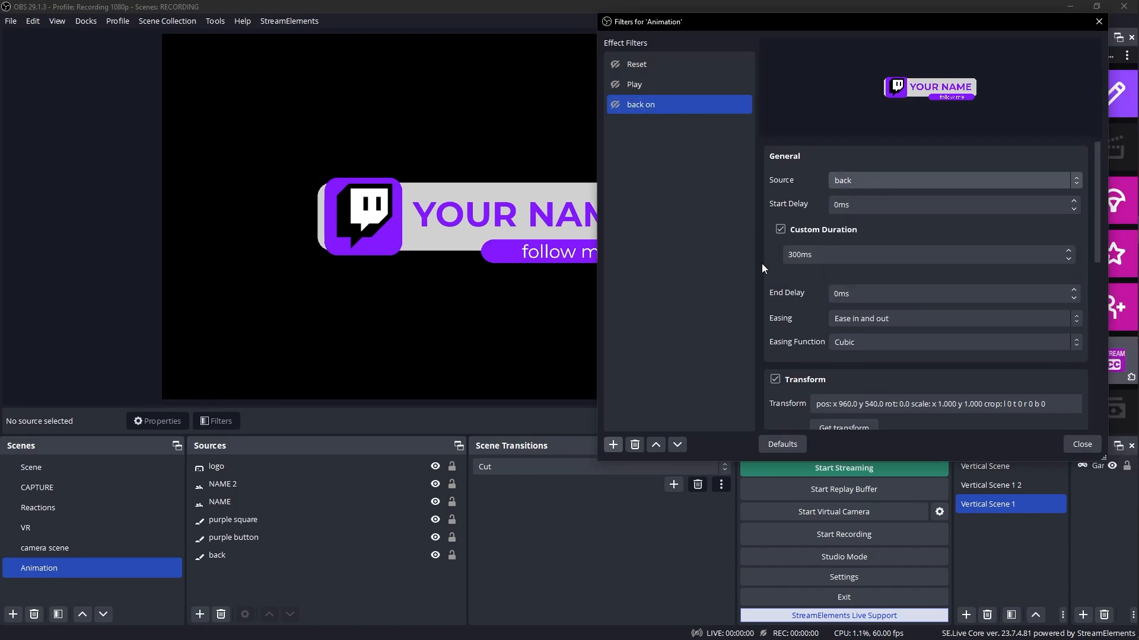
{"action": "scroll", "coordinate": [769, 231], "scroll_direction": "down", "scroll_amount": 5}
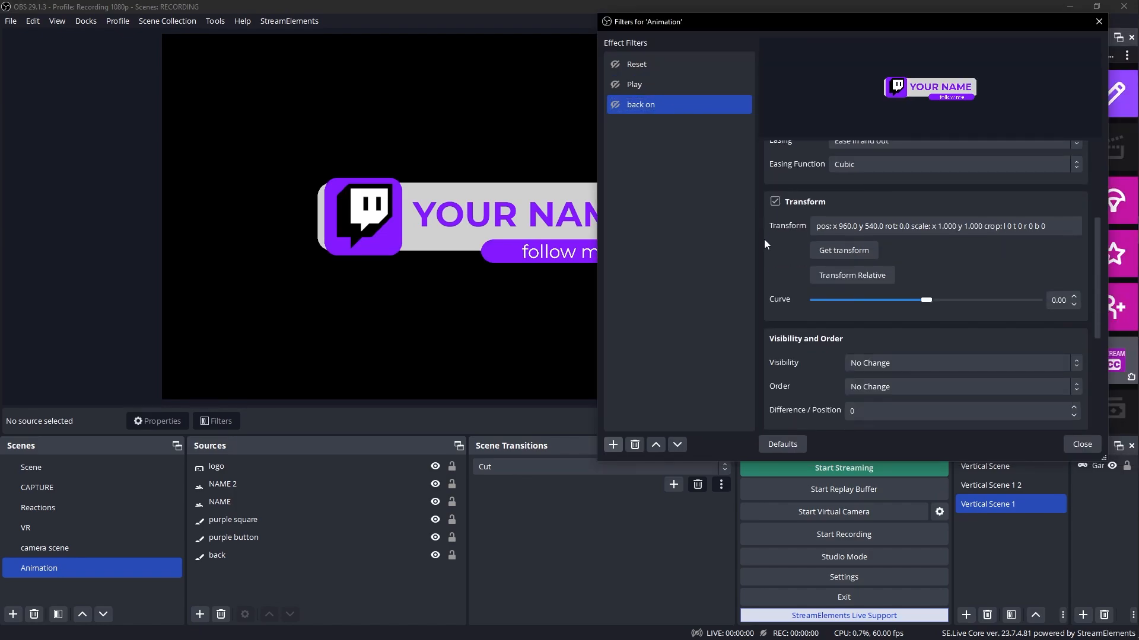
{"action": "left_click", "coordinate": [826, 253]}
Step: Enlarge the filters window and examine the "back on" filter's timing, easing, Visibility and Next Move options
{"action": "left_click_drag", "start_coordinate": [758, 463], "coordinate": [768, 620]}
{"action": "scroll", "coordinate": [761, 411], "scroll_direction": "down", "scroll_amount": 2}
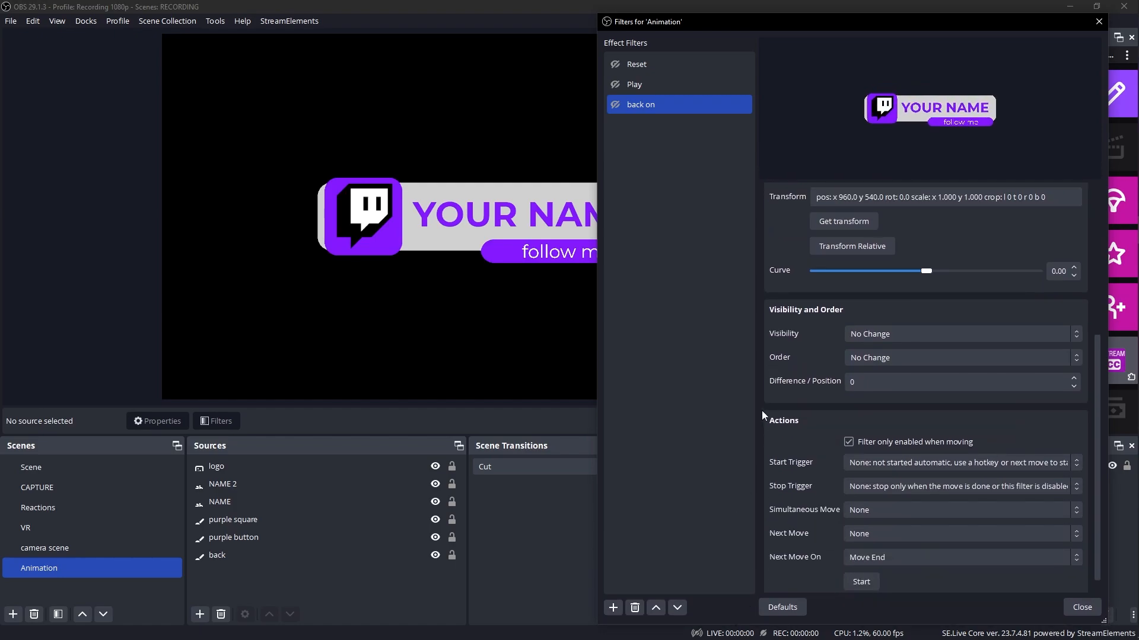
{"action": "scroll", "coordinate": [761, 411], "scroll_direction": "up", "scroll_amount": 5}
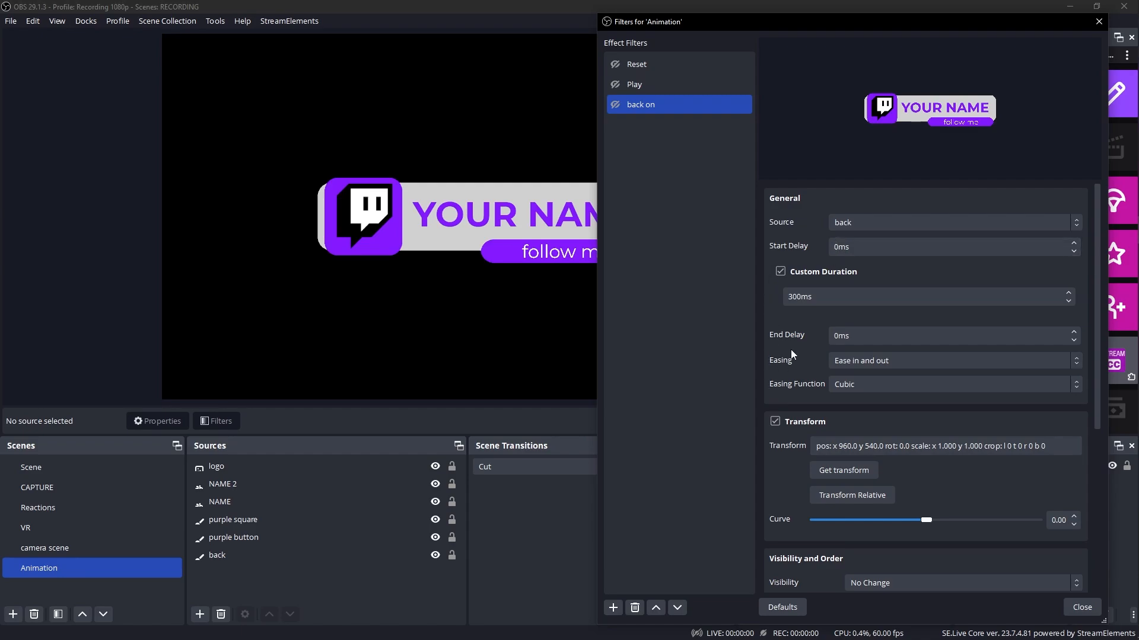
{"action": "scroll", "coordinate": [762, 379], "scroll_direction": "down", "scroll_amount": 5}
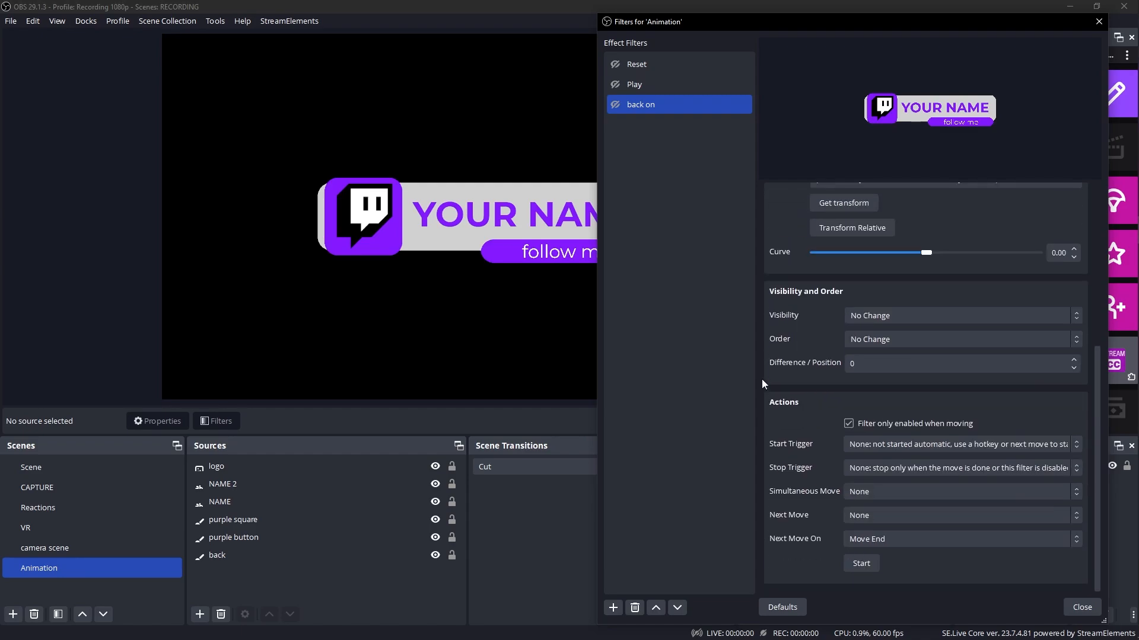
{"action": "left_click", "coordinate": [930, 316]}
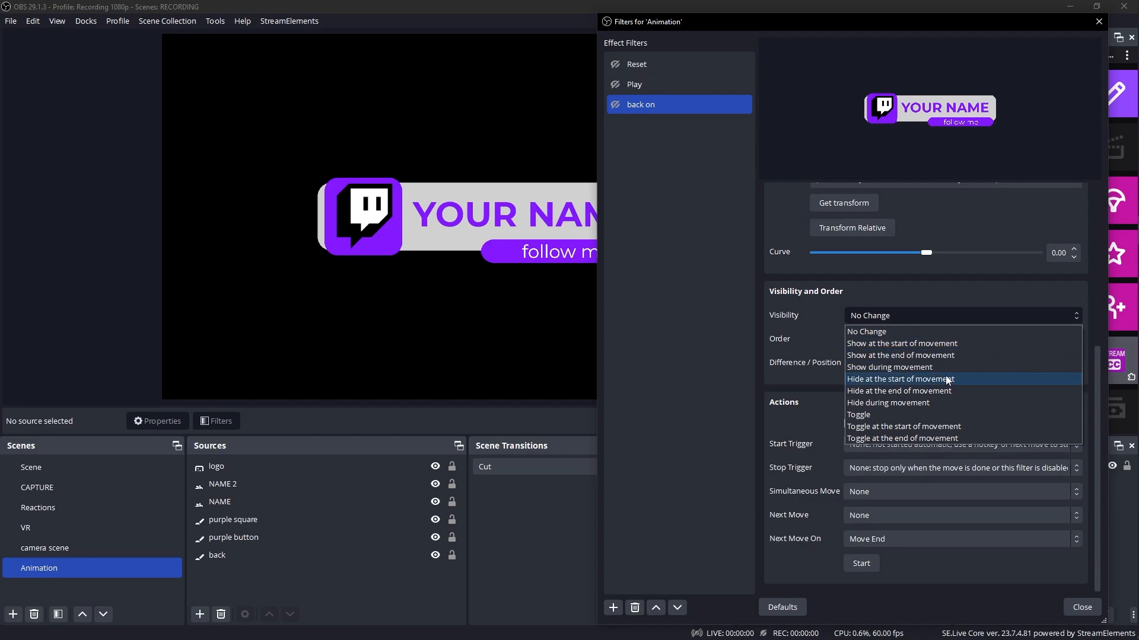
{"action": "left_click", "coordinate": [761, 318]}
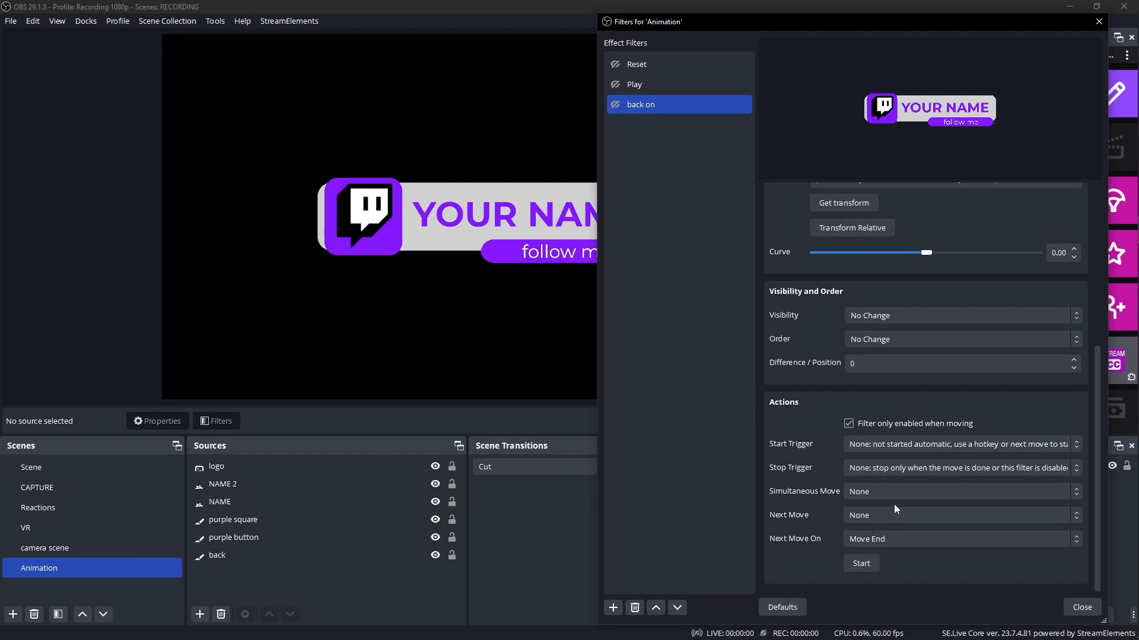
{"action": "left_click", "coordinate": [875, 515]}
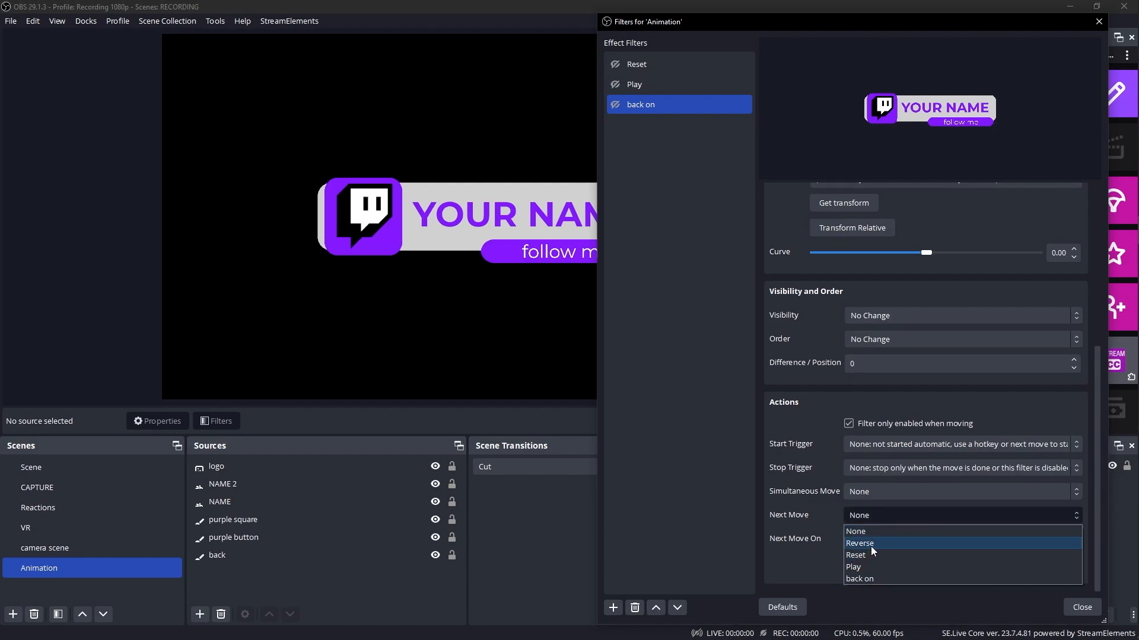
{"action": "left_click", "coordinate": [763, 391]}
{"action": "scroll", "coordinate": [770, 386], "scroll_direction": "up", "scroll_amount": 7}
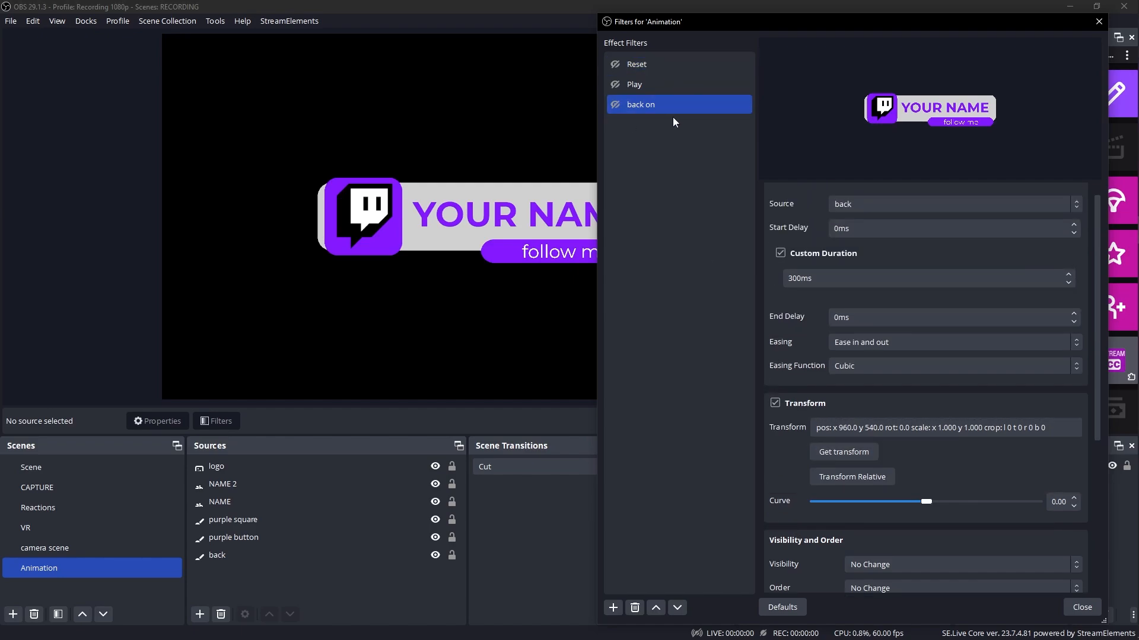
Step: Duplicate the "back on" filter as "button on" with purple button as its source, and duplicate that as "follow on"
{"action": "right_click", "coordinate": [639, 104]}
{"action": "left_click", "coordinate": [652, 136]}
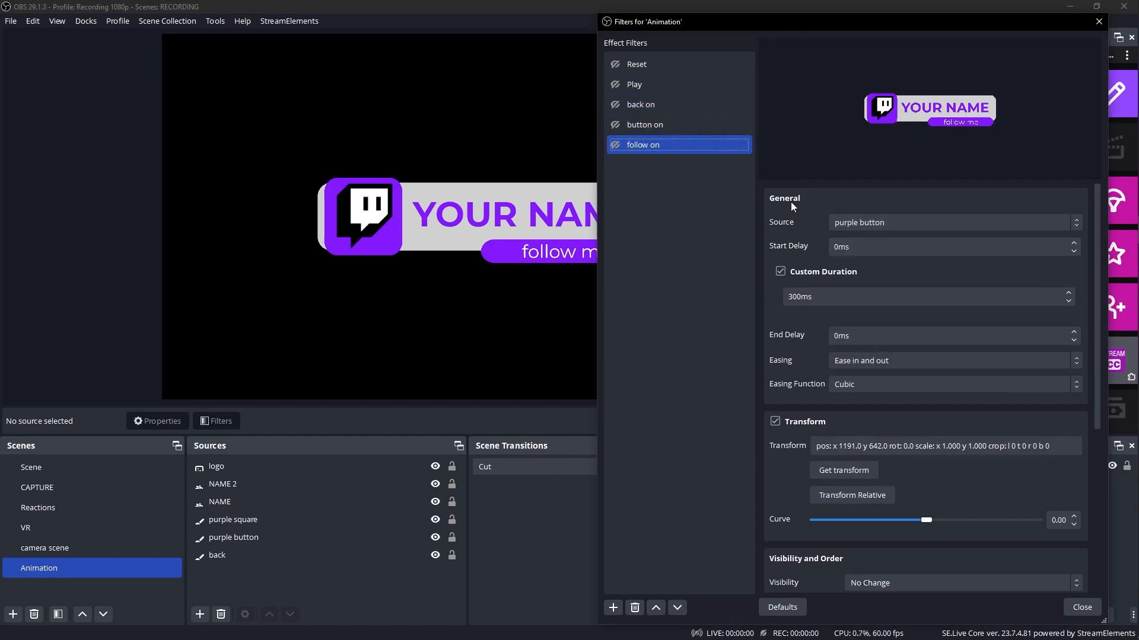
Step: Rename the NAME 2 source "follow me" and capture the purple button's transform in the "button on" filter
{"action": "left_click", "coordinate": [890, 222]}
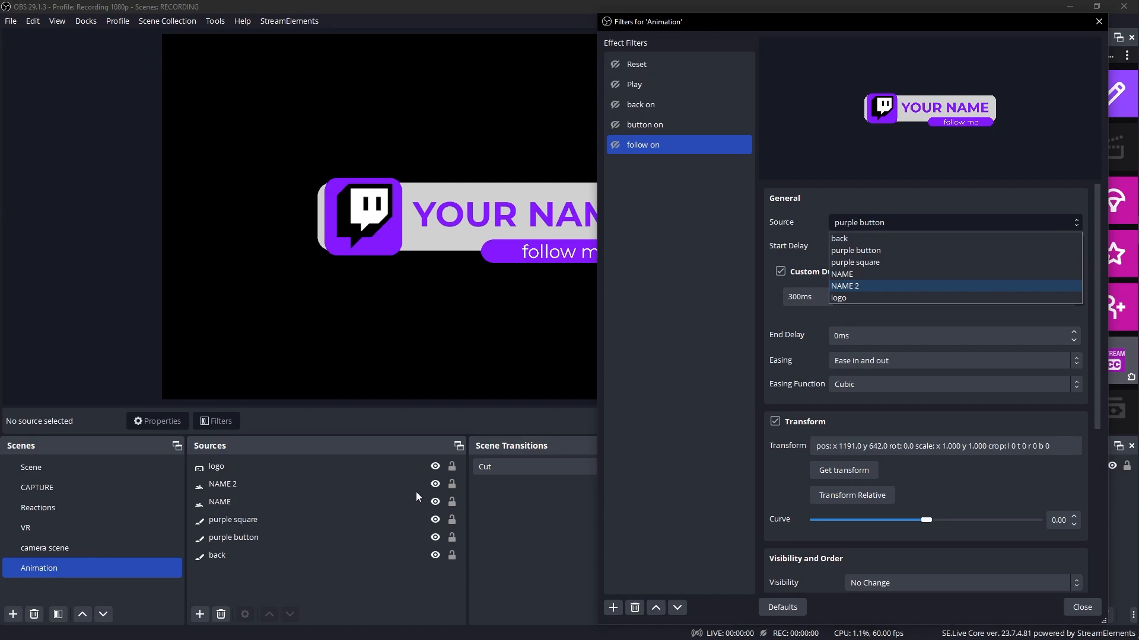
{"action": "left_click", "coordinate": [647, 125]}
{"action": "left_click", "coordinate": [826, 468]}
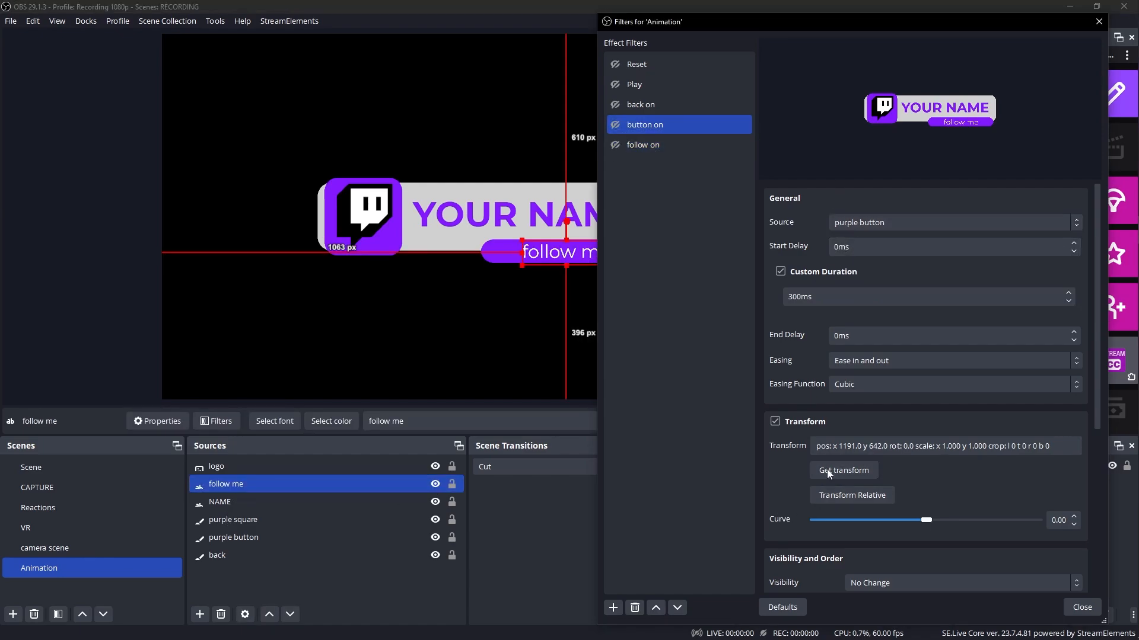
Step: Duplicate the "follow on" filter as "square on", set its source to purple square and capture that source's transform
{"action": "left_click", "coordinate": [626, 147]}
{"action": "type", "text": "square on"}
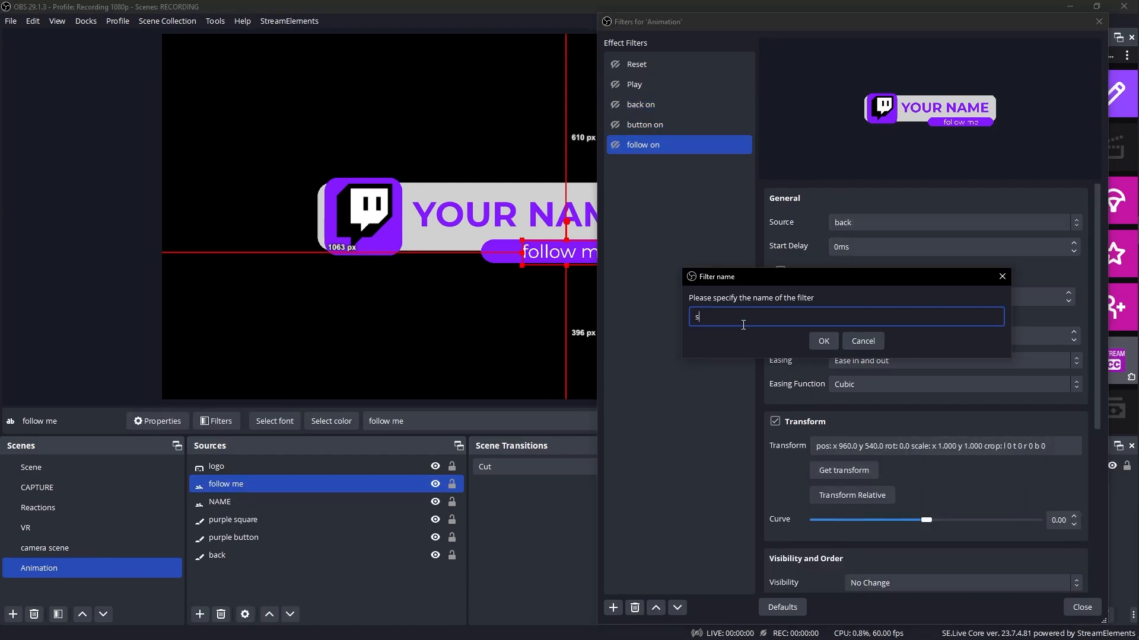
{"action": "key", "text": "Return"}
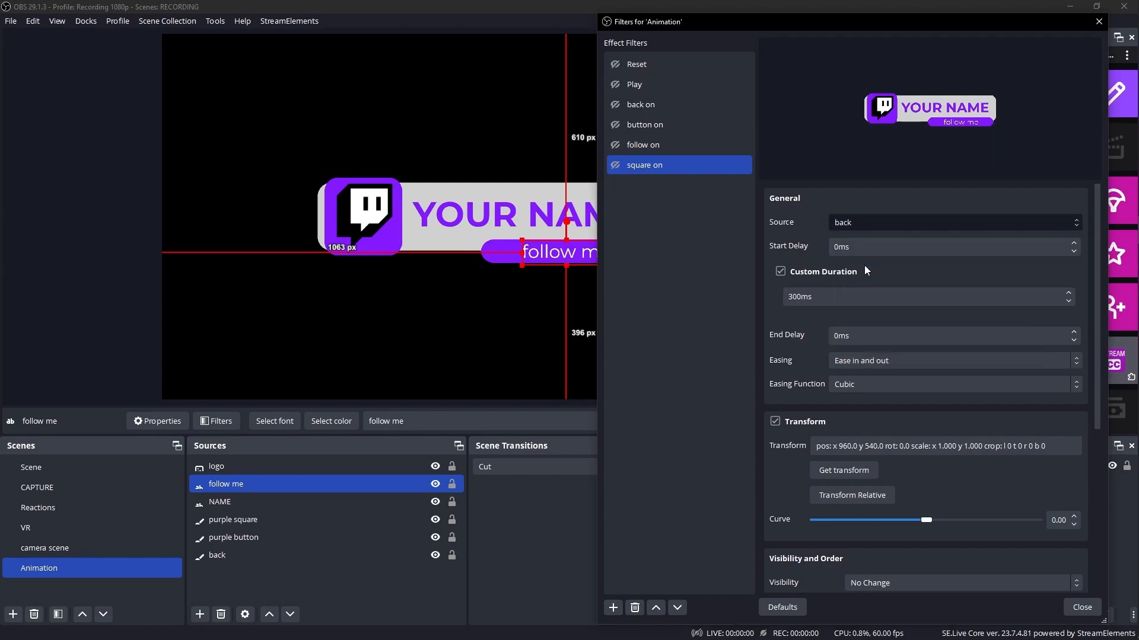
{"action": "left_click", "coordinate": [863, 265]}
{"action": "left_click", "coordinate": [825, 473]}
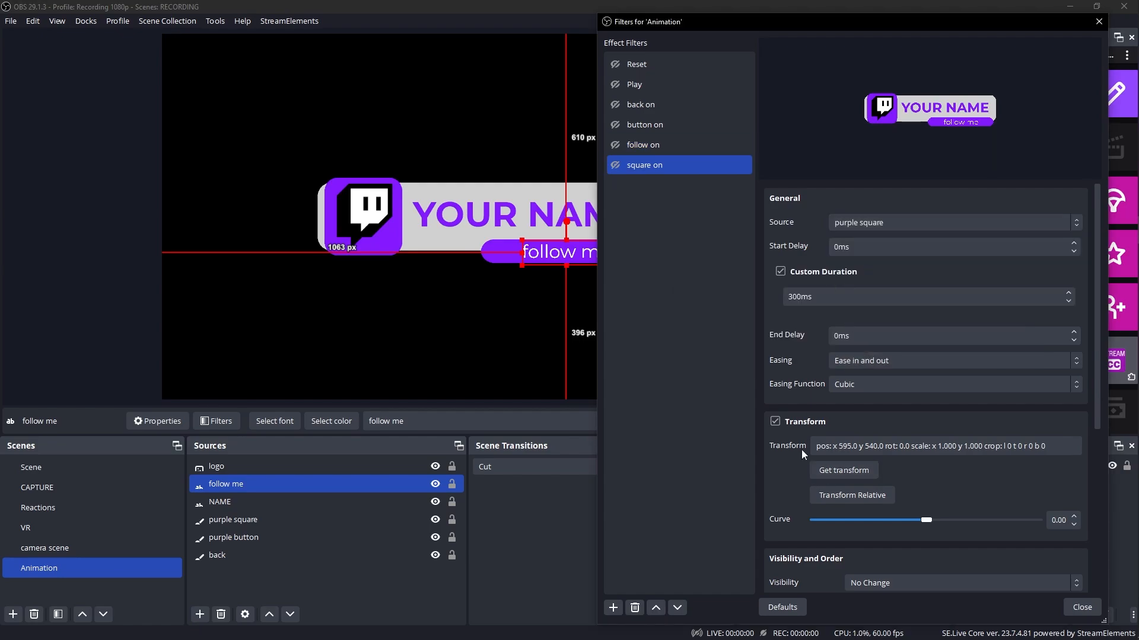
Step: Duplicate the "square on" filter as "name on", set its source to NAME and capture that source's transform
{"action": "left_click", "coordinate": [628, 208]}
{"action": "key", "text": "ctrl+d"}
{"action": "type", "text": "name on"}
{"action": "key", "text": "Return"}
{"action": "left_click", "coordinate": [949, 223]}
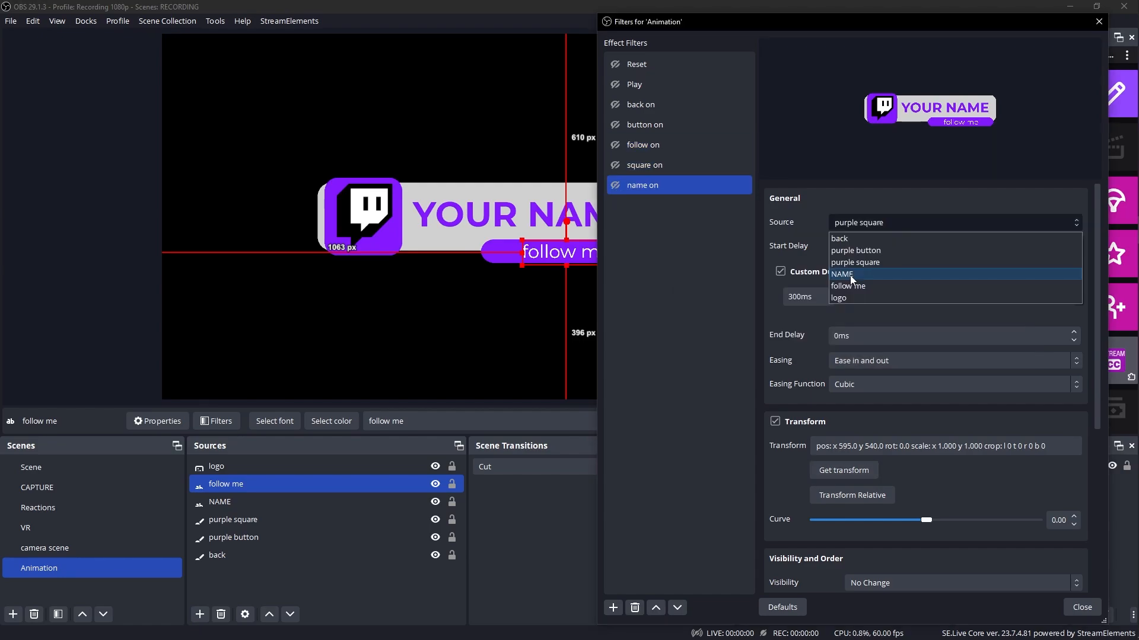
{"action": "left_click", "coordinate": [848, 271]}
{"action": "left_click", "coordinate": [844, 470]}
Step: Duplicate the "name on" filter as "logo on", set its source to logo and capture that source's transform
{"action": "right_click", "coordinate": [647, 186]}
{"action": "left_click", "coordinate": [668, 220]}
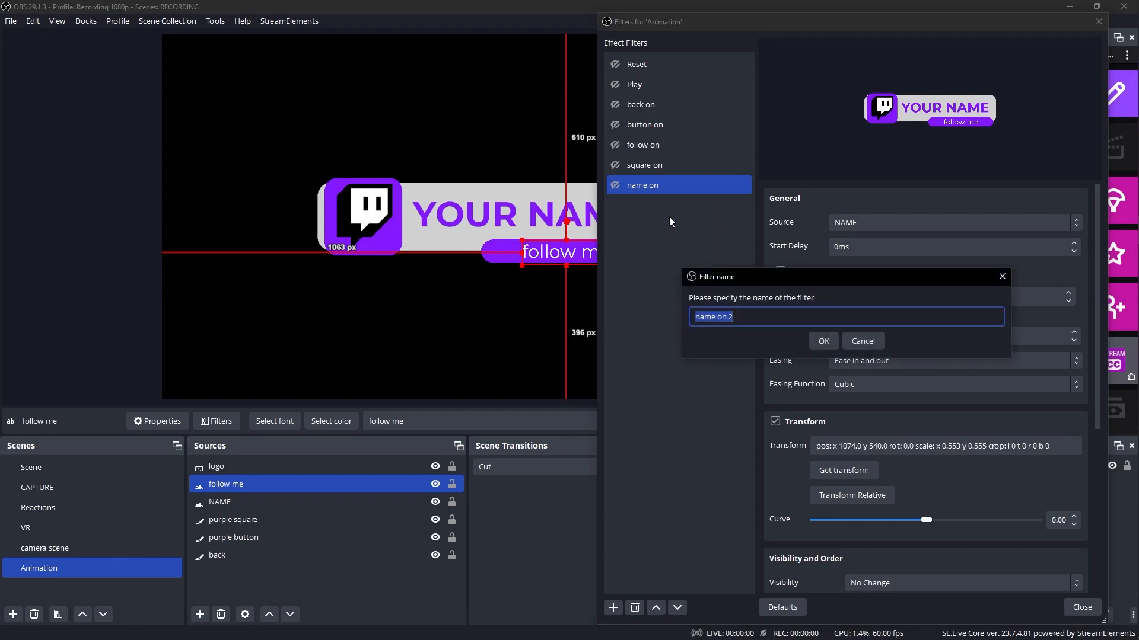
{"action": "type", "text": "logo"}
{"action": "key", "text": "Return"}
{"action": "left_click", "coordinate": [889, 223]}
{"action": "left_click", "coordinate": [854, 298]}
{"action": "left_click", "coordinate": [826, 470]}
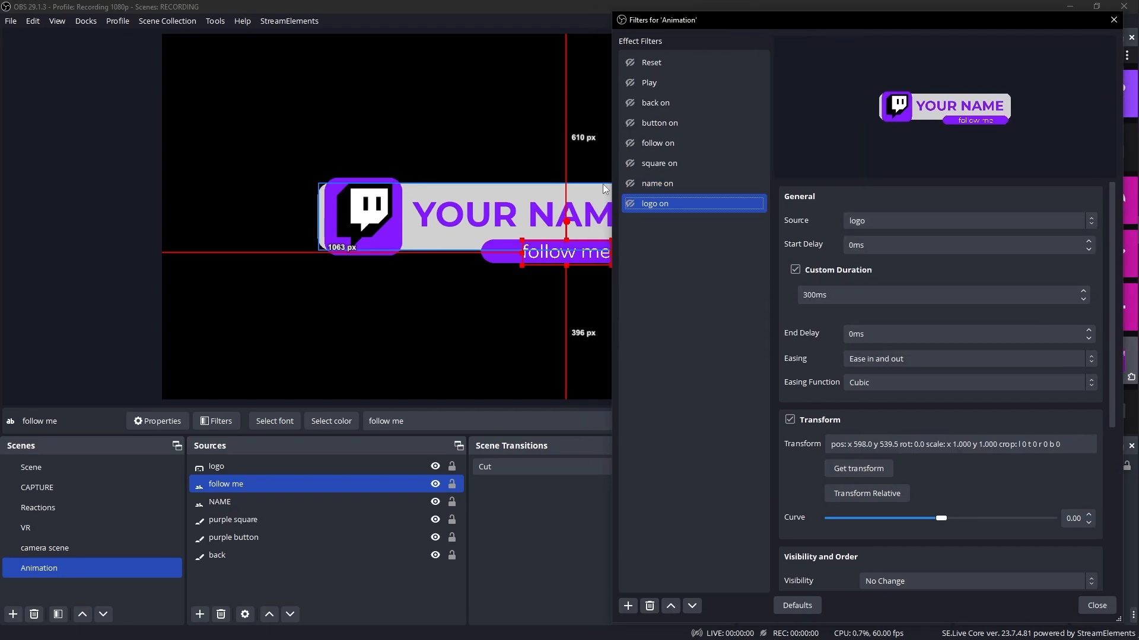
Step: Duplicate the "back on" filter under the name "back off"
{"action": "left_click", "coordinate": [655, 103]}
{"action": "right_click", "coordinate": [671, 105]}
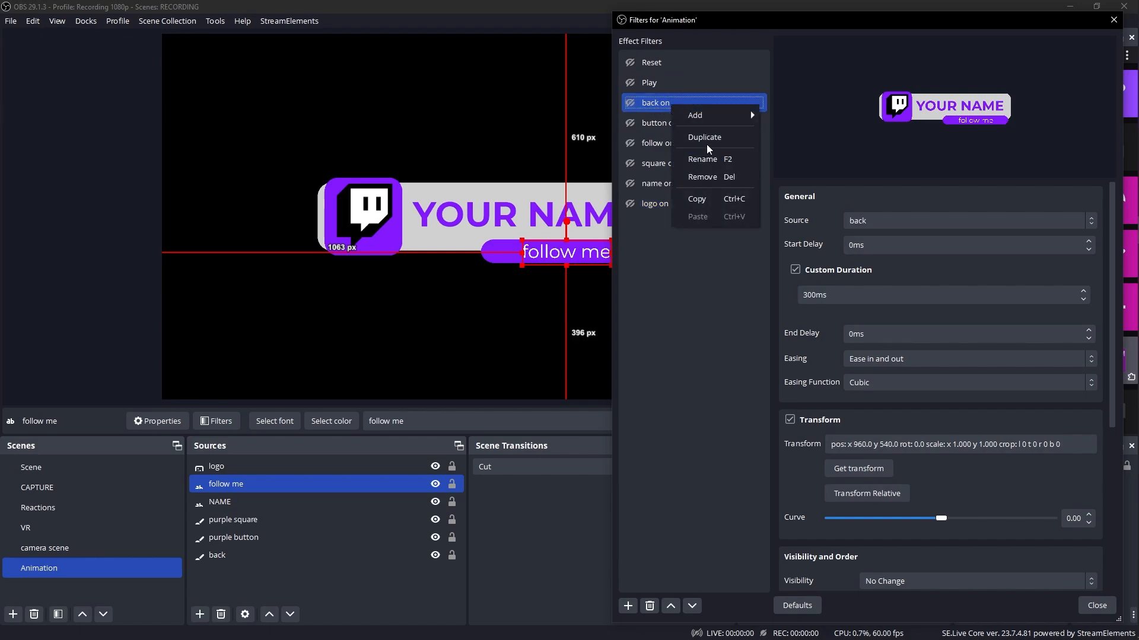
{"action": "left_click", "coordinate": [706, 138]}
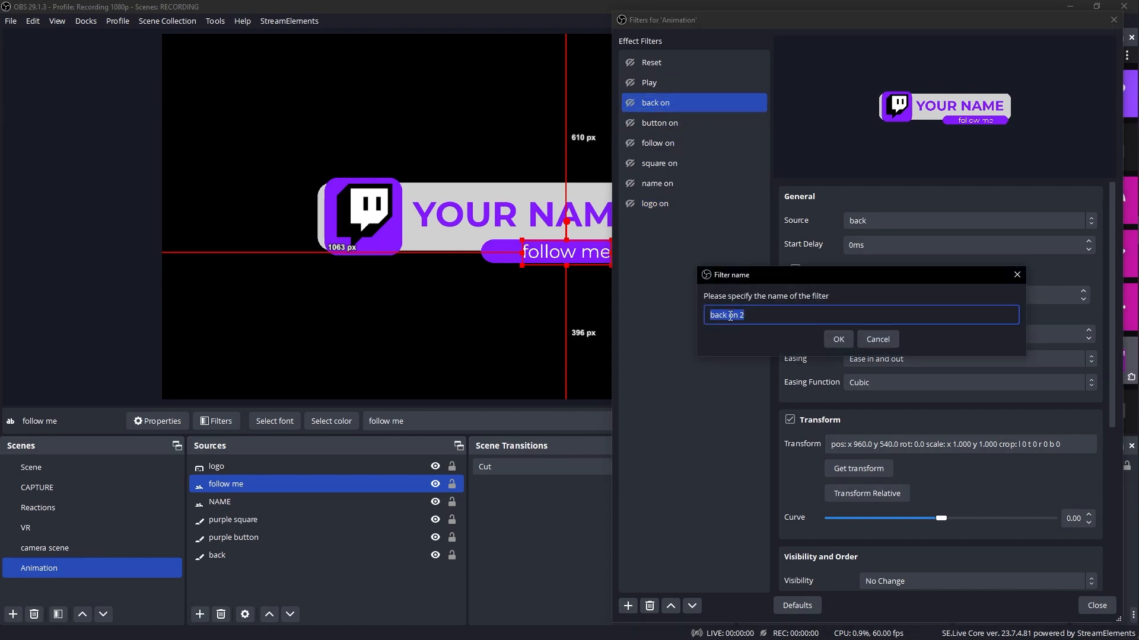
{"action": "left_click_drag", "start_coordinate": [730, 316], "coordinate": [754, 316]}
{"action": "type", "text": "off"}
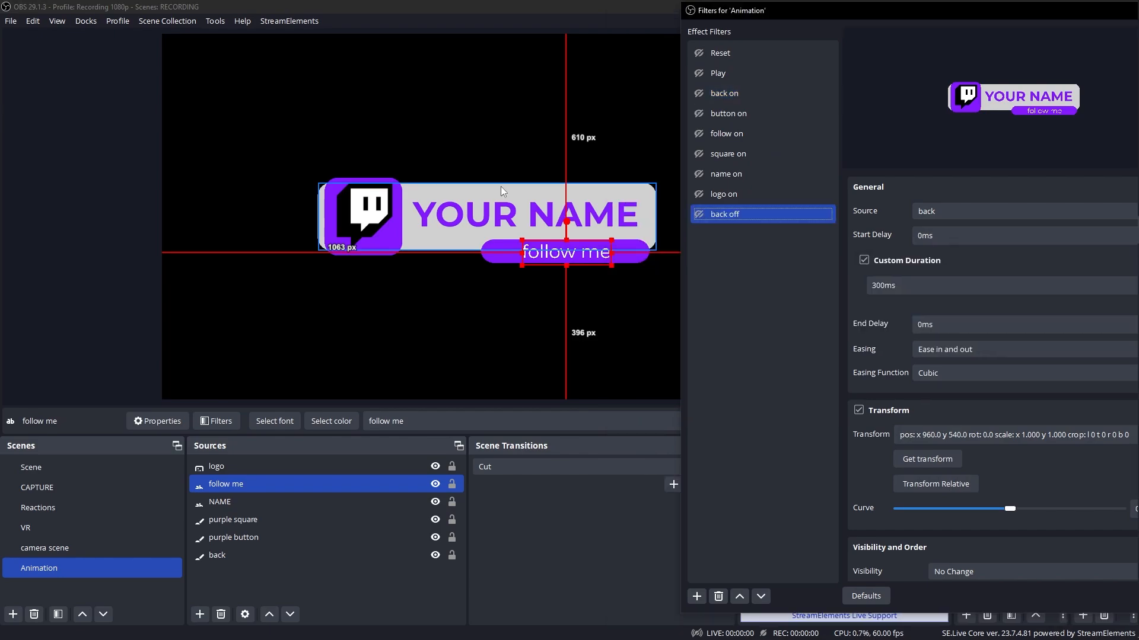
Step: Set the back source's size to 0 by 0 px and capture that transform in the "back off" filter
{"action": "left_click", "coordinate": [501, 187]}
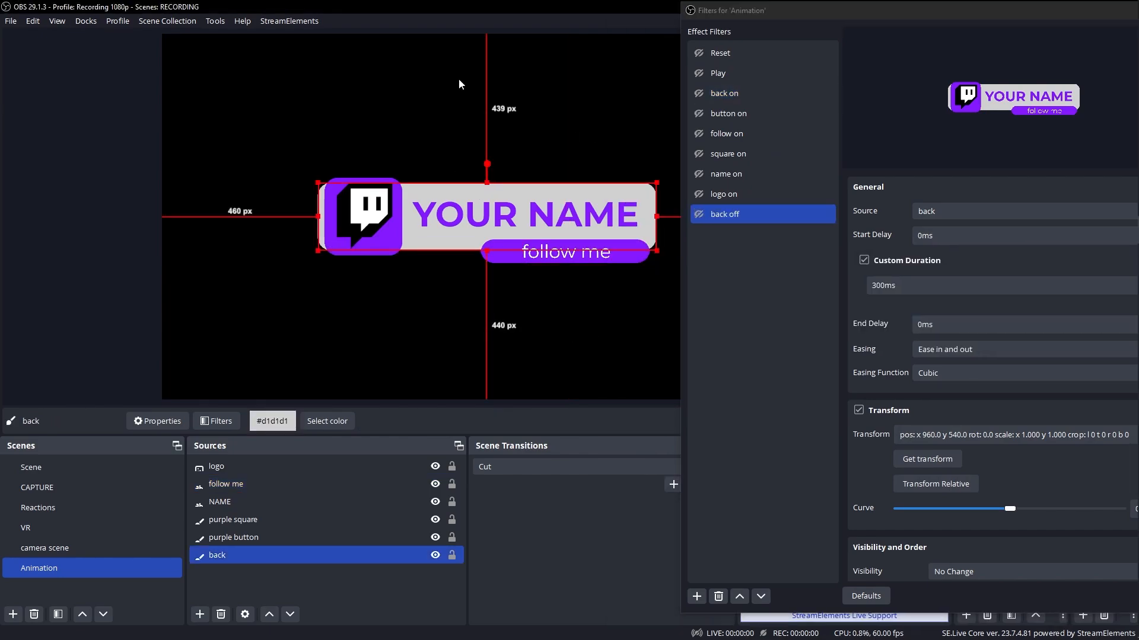
{"action": "key", "text": "ctrl+e"}
{"action": "left_click_drag", "start_coordinate": [474, 190], "coordinate": [720, 168]}
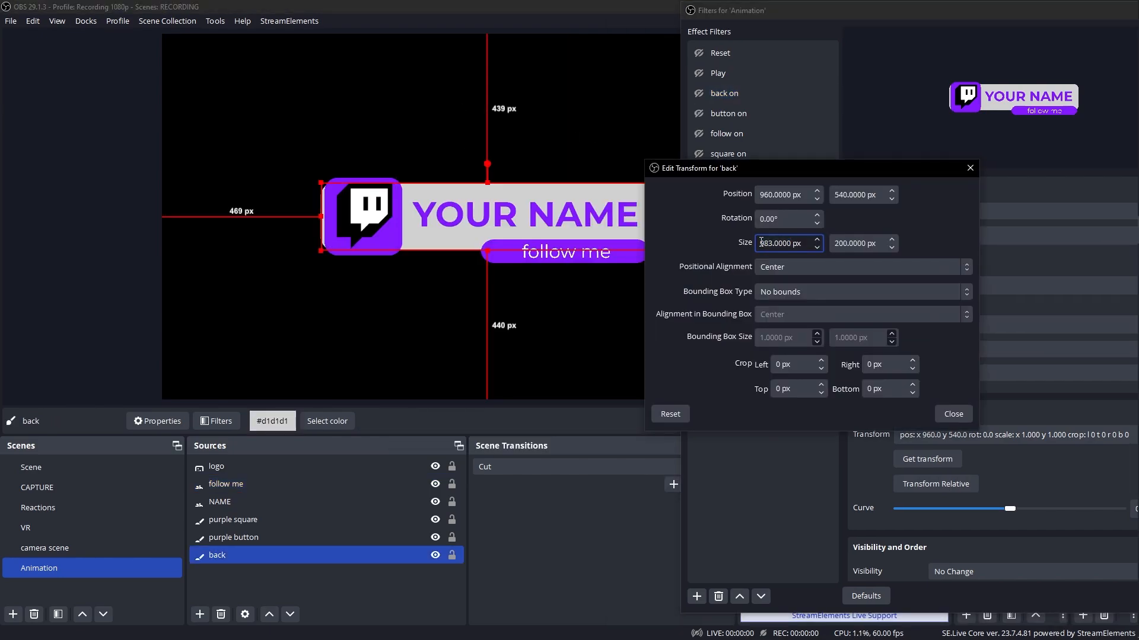
{"action": "left_click_drag", "start_coordinate": [760, 244], "coordinate": [864, 244]}
{"action": "type", "text": "0"}
{"action": "type", "text": "0"}
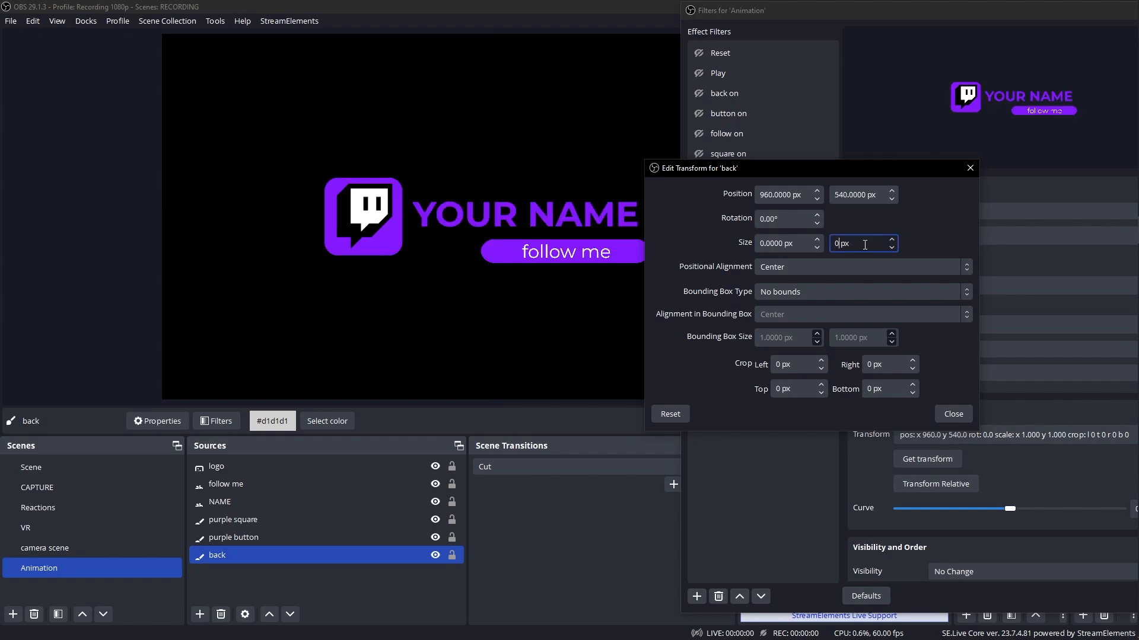
{"action": "left_click", "coordinate": [953, 414]}
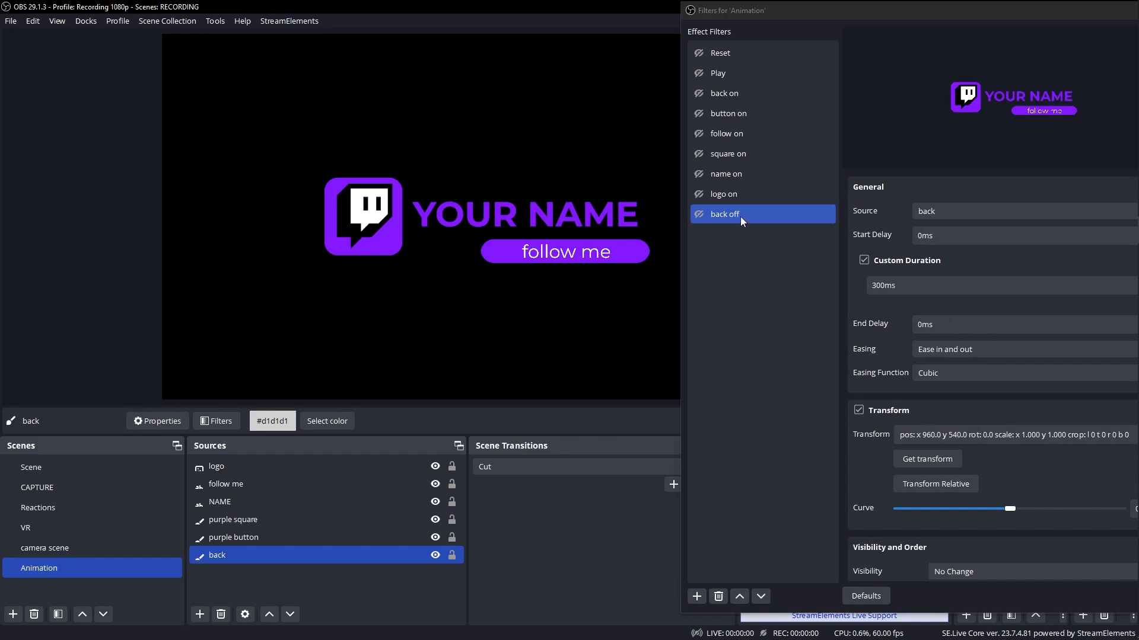
{"action": "left_click", "coordinate": [910, 464]}
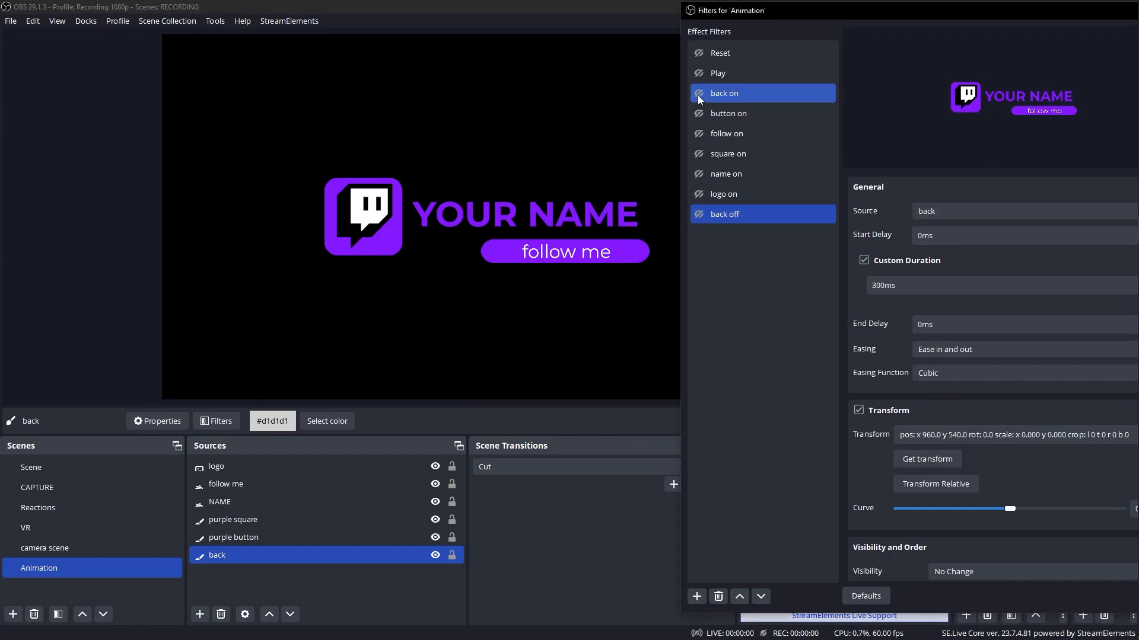
Step: Preview the "back on" filter, set its easing function to Bounce and play "back off" for comparison
{"action": "left_click", "coordinate": [698, 96]}
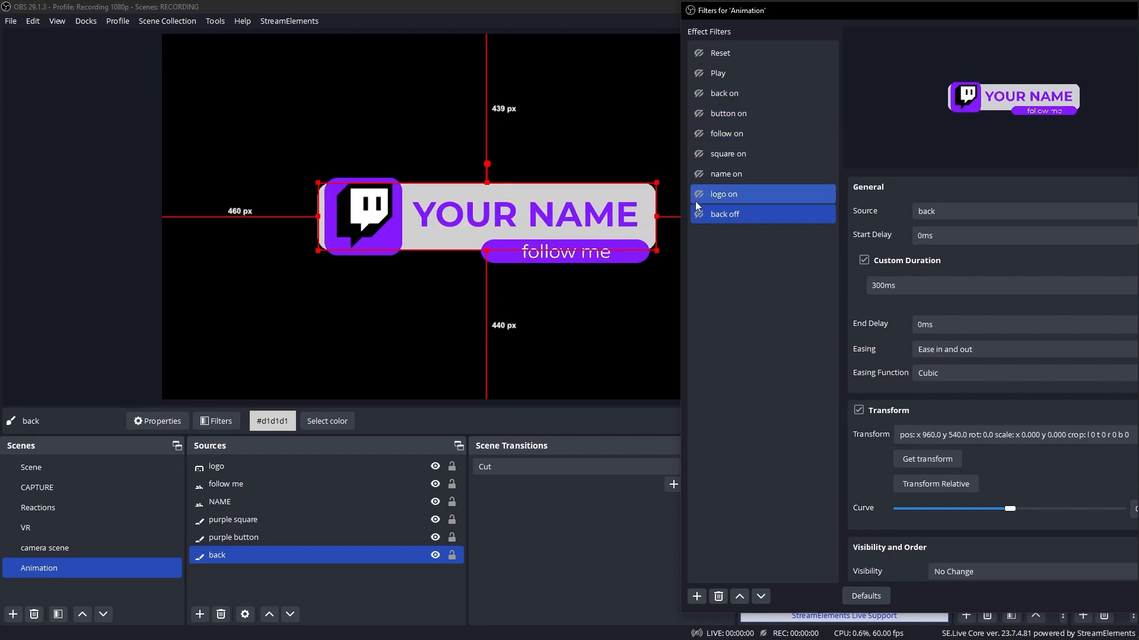
{"action": "left_click", "coordinate": [700, 95]}
{"action": "left_click", "coordinate": [951, 374]}
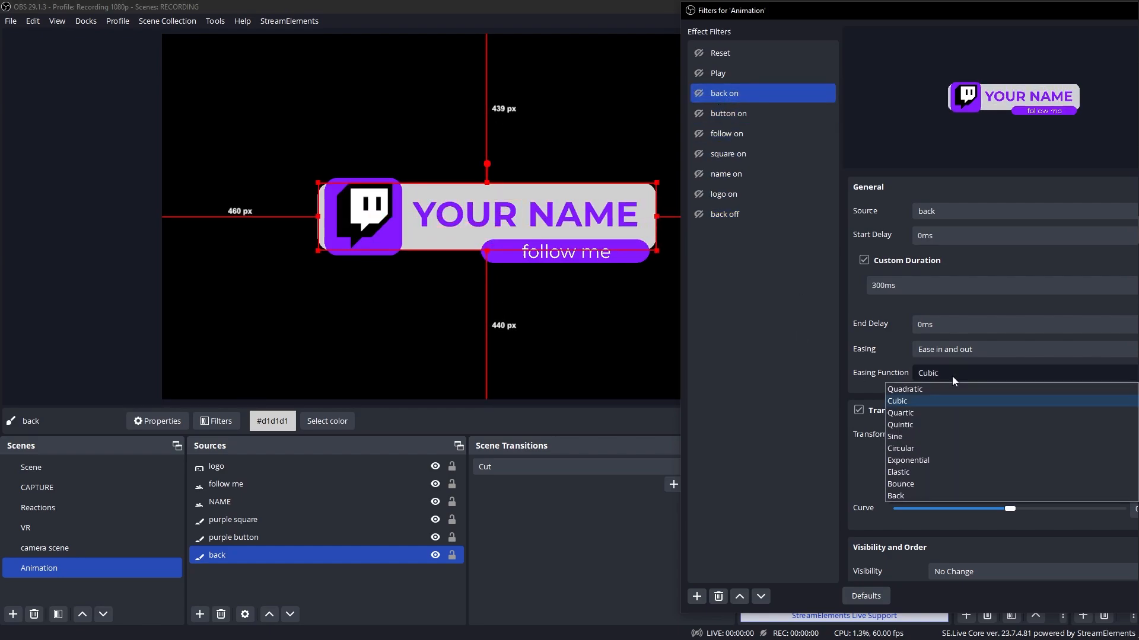
{"action": "left_click", "coordinate": [924, 484]}
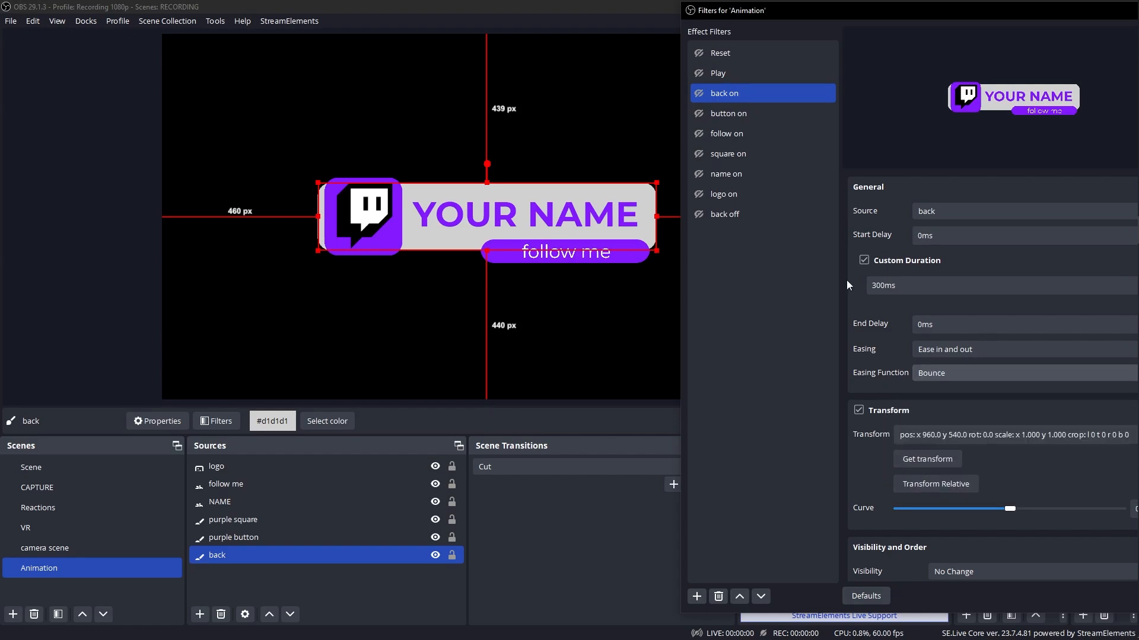
{"action": "left_click", "coordinate": [699, 218]}
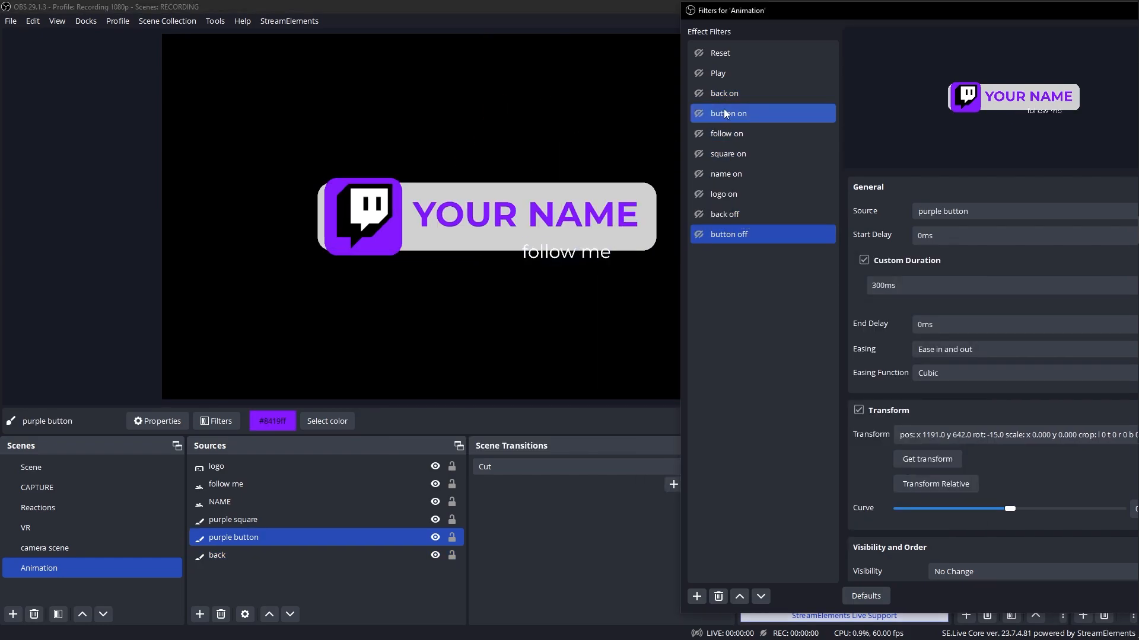
Step: Play the "follow on" and "follow off" filters and examine their Visibility settings
{"action": "left_click", "coordinate": [725, 113]}
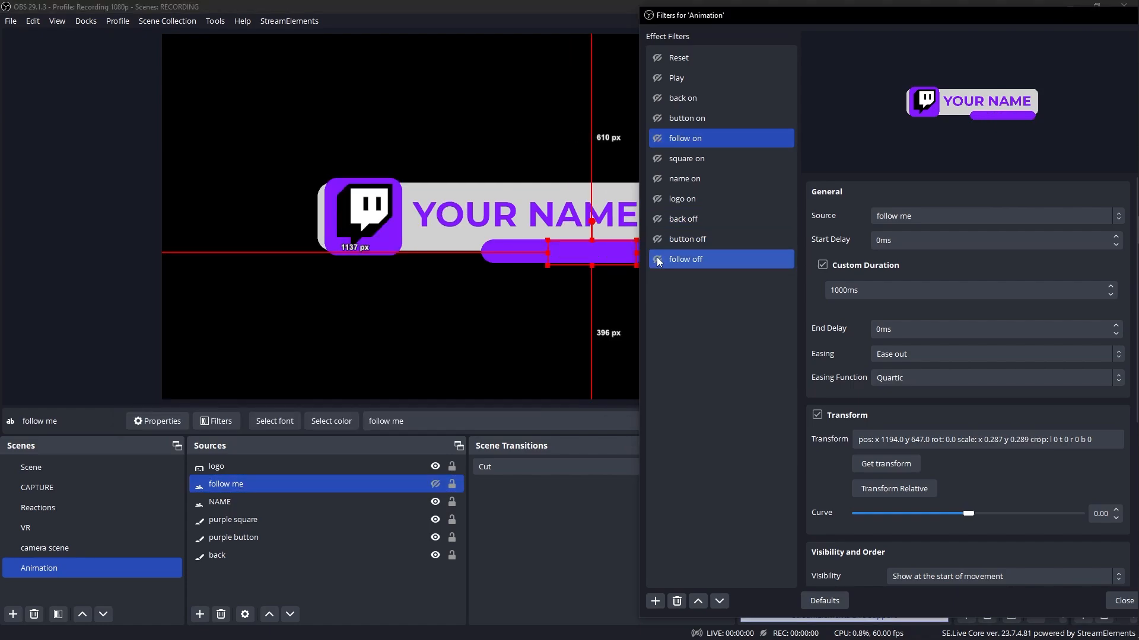
{"action": "left_click", "coordinate": [658, 139]}
{"action": "scroll", "coordinate": [803, 306], "scroll_direction": "down", "scroll_amount": 5}
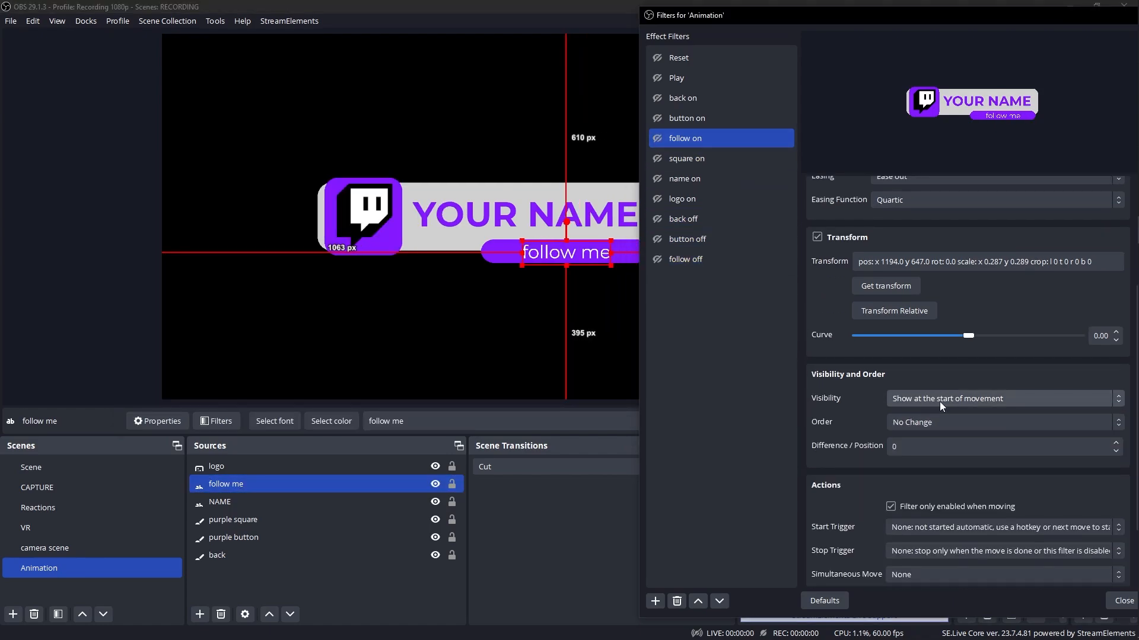
{"action": "left_click", "coordinate": [680, 261]}
{"action": "left_click", "coordinate": [658, 260]}
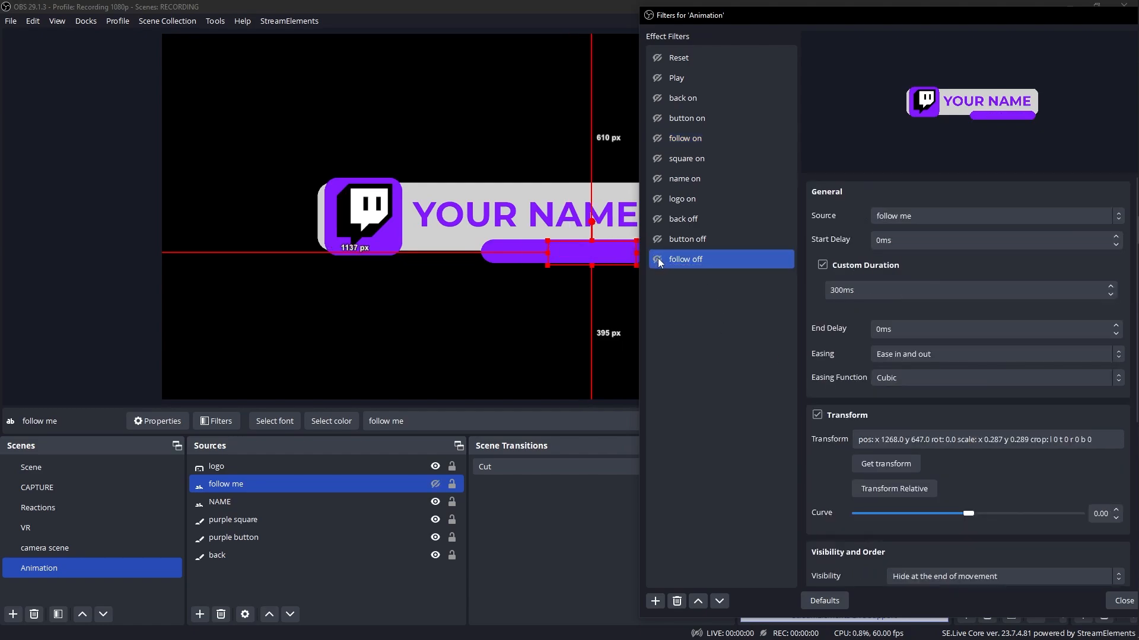
{"action": "scroll", "coordinate": [802, 337], "scroll_direction": "down", "scroll_amount": 1}
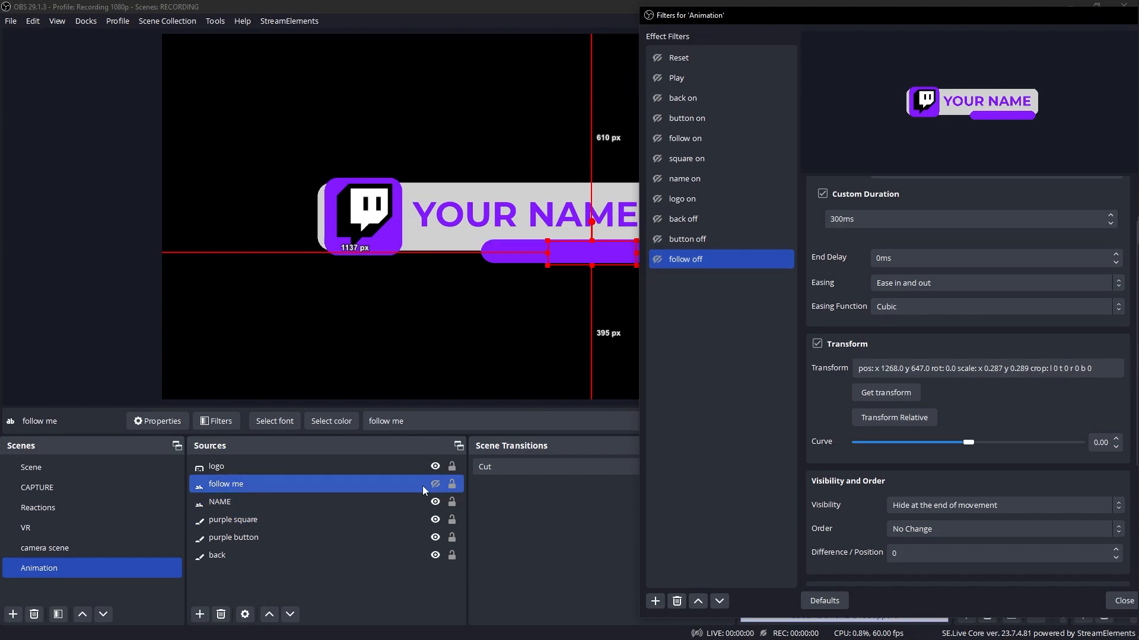
Step: Set the follow me source's show transition to Fade and preview it with the "follow on" and "follow off" filters
{"action": "right_click", "coordinate": [225, 485]}
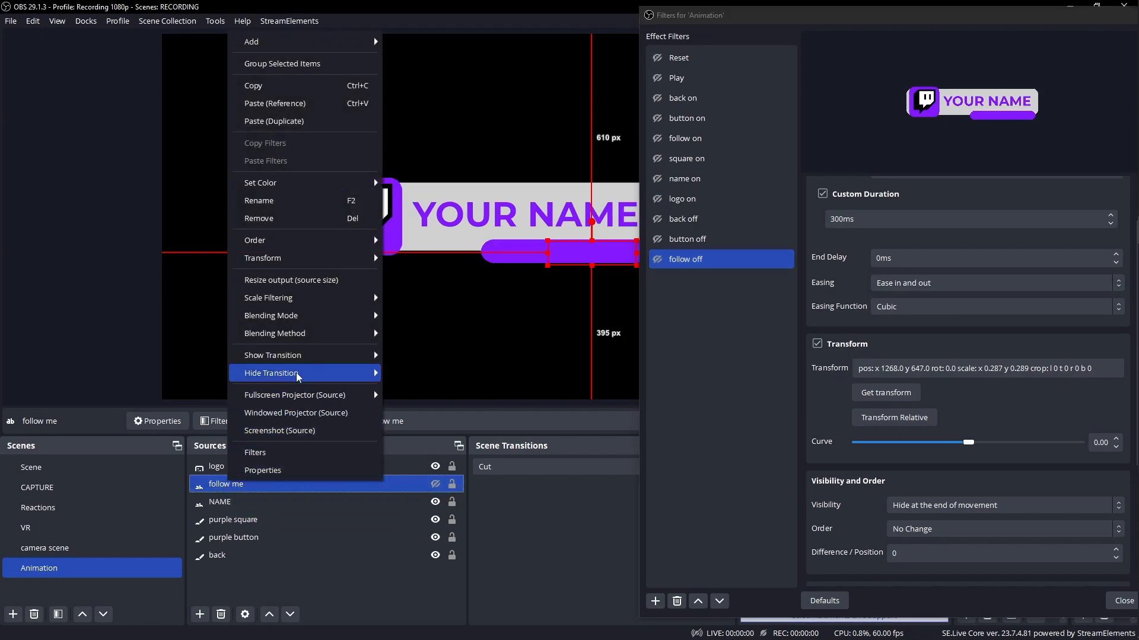
{"action": "mouse_move", "coordinate": [350, 359]}
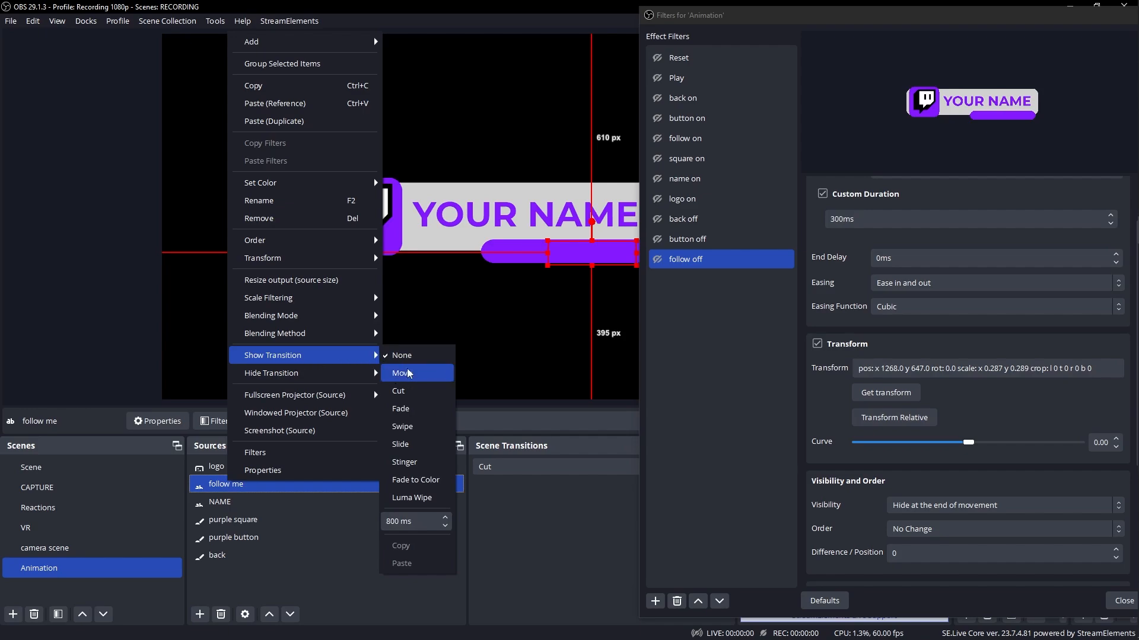
{"action": "left_click", "coordinate": [425, 417]}
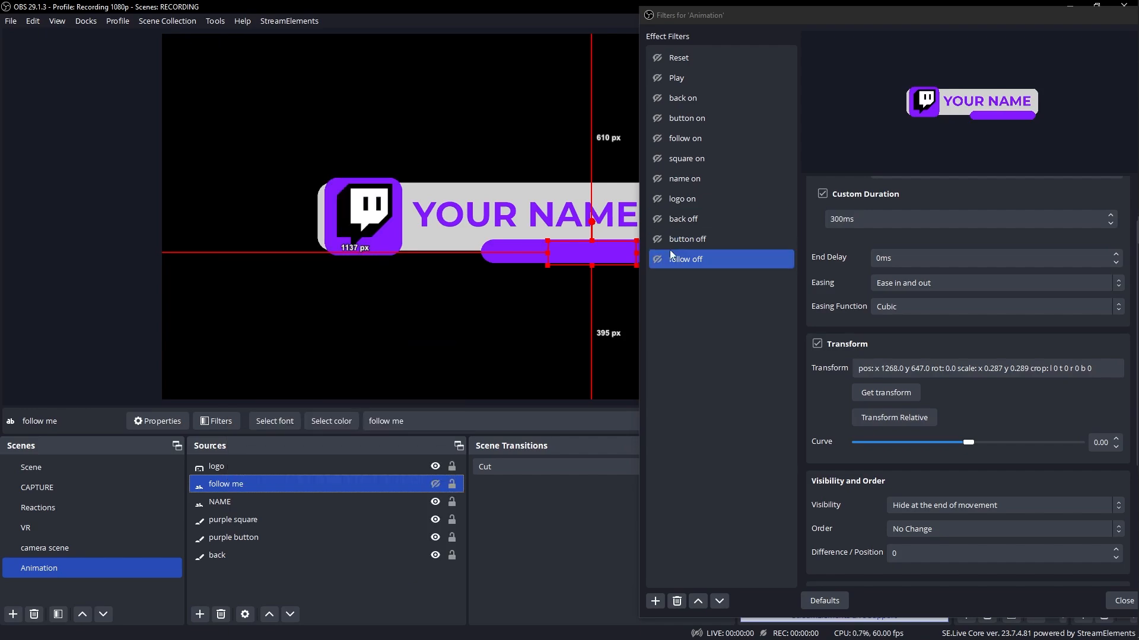
{"action": "left_click", "coordinate": [657, 141]}
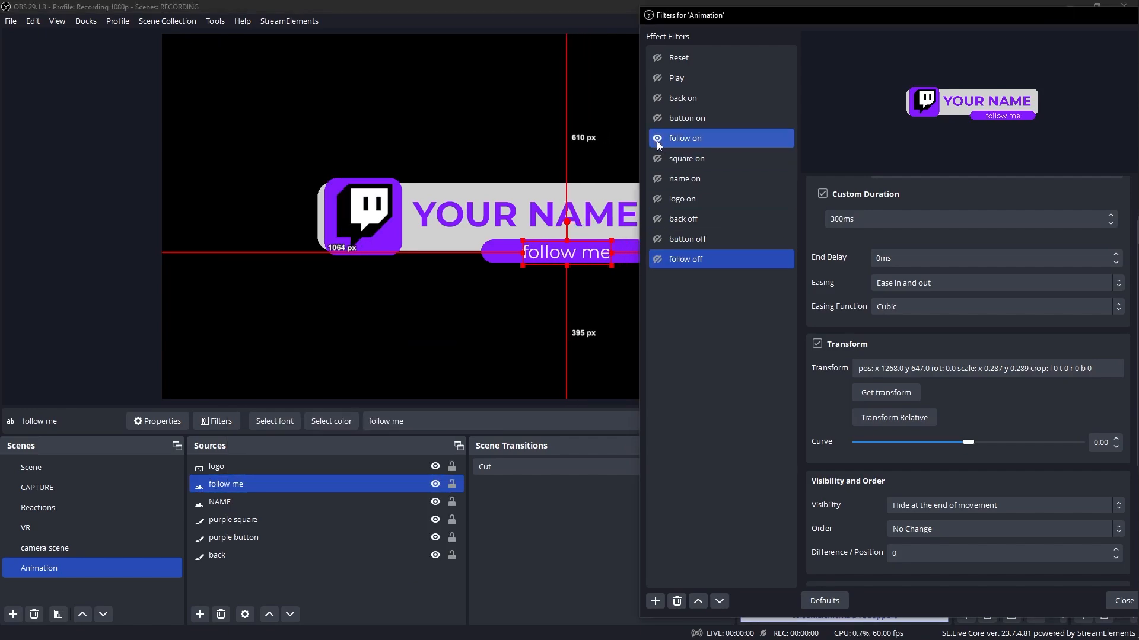
{"action": "left_click", "coordinate": [657, 259]}
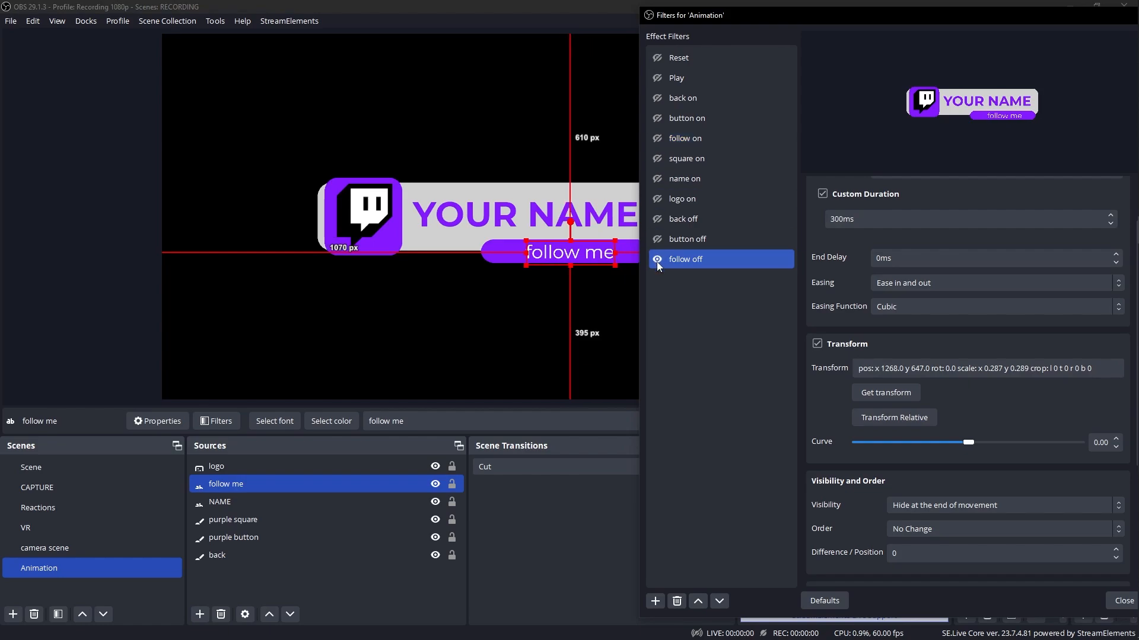
Step: Set the follow me source's hide transition to Fade and play the "follow off" filter
{"action": "right_click", "coordinate": [222, 484]}
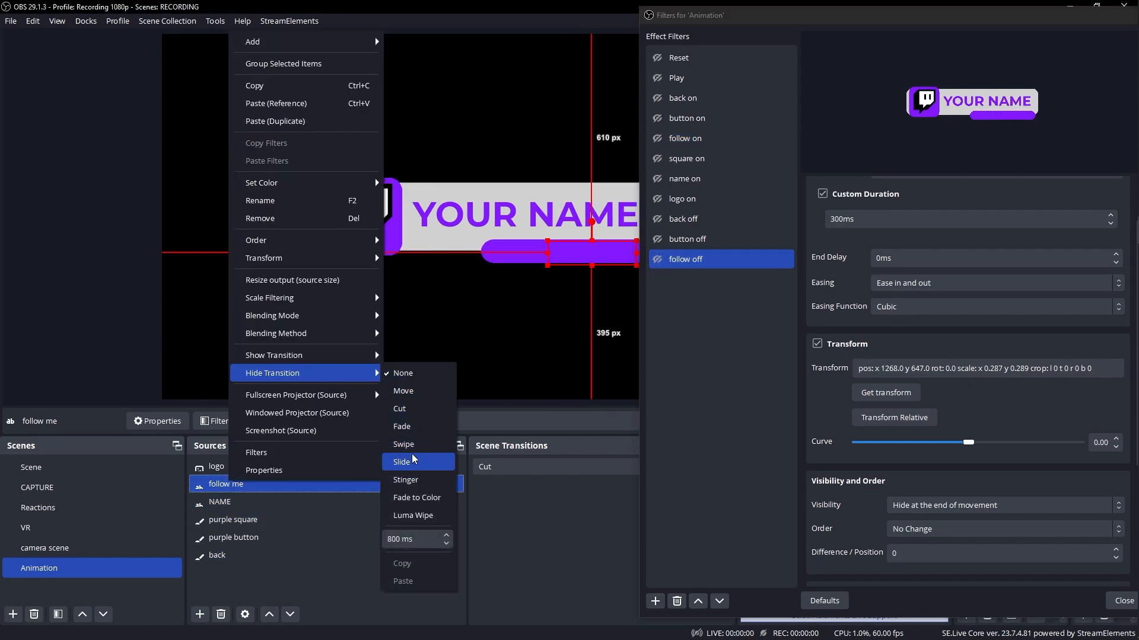
{"action": "left_click", "coordinate": [419, 426]}
{"action": "left_click", "coordinate": [658, 259]}
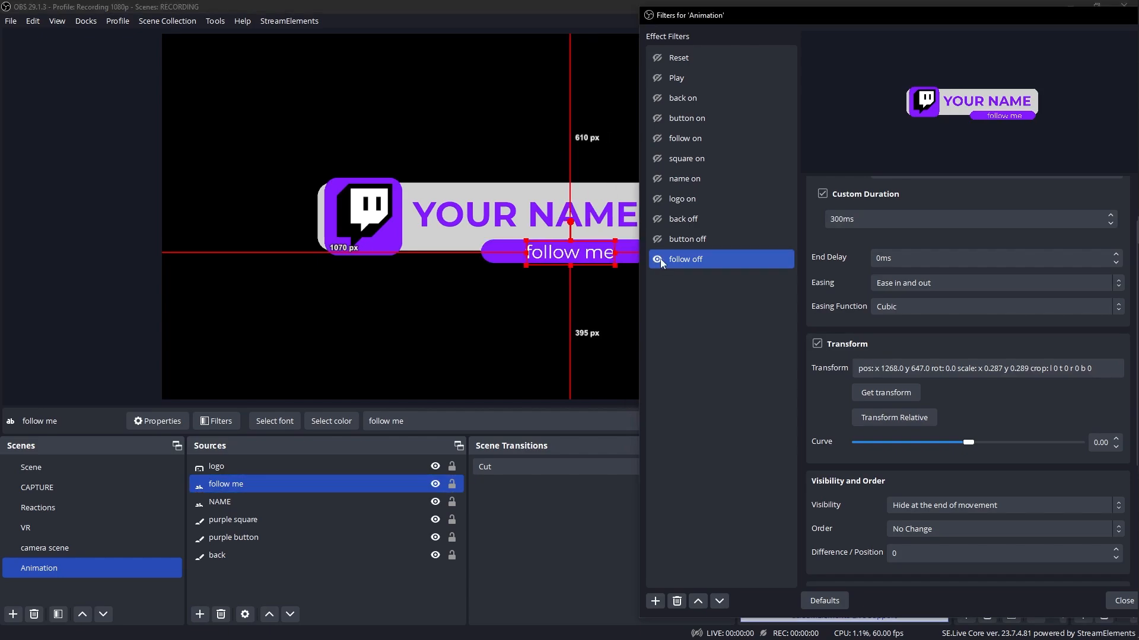
Step: Set the "follow off" filter's visibility to Hide at the start of movement and preview both follow filters
{"action": "left_click", "coordinate": [921, 508]}
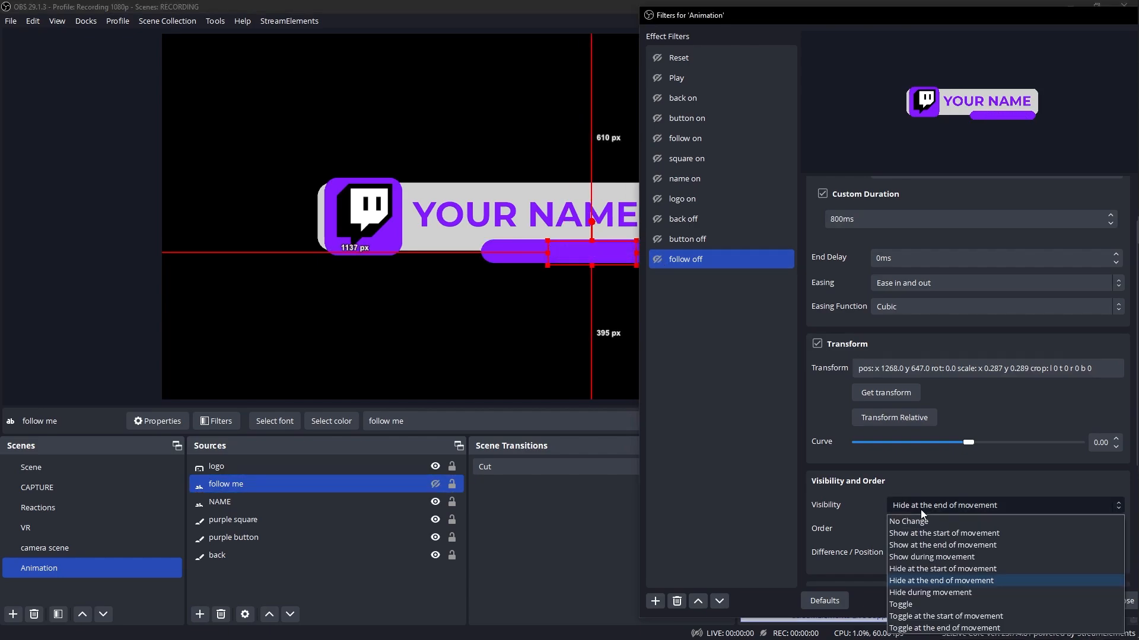
{"action": "left_click", "coordinate": [921, 569]}
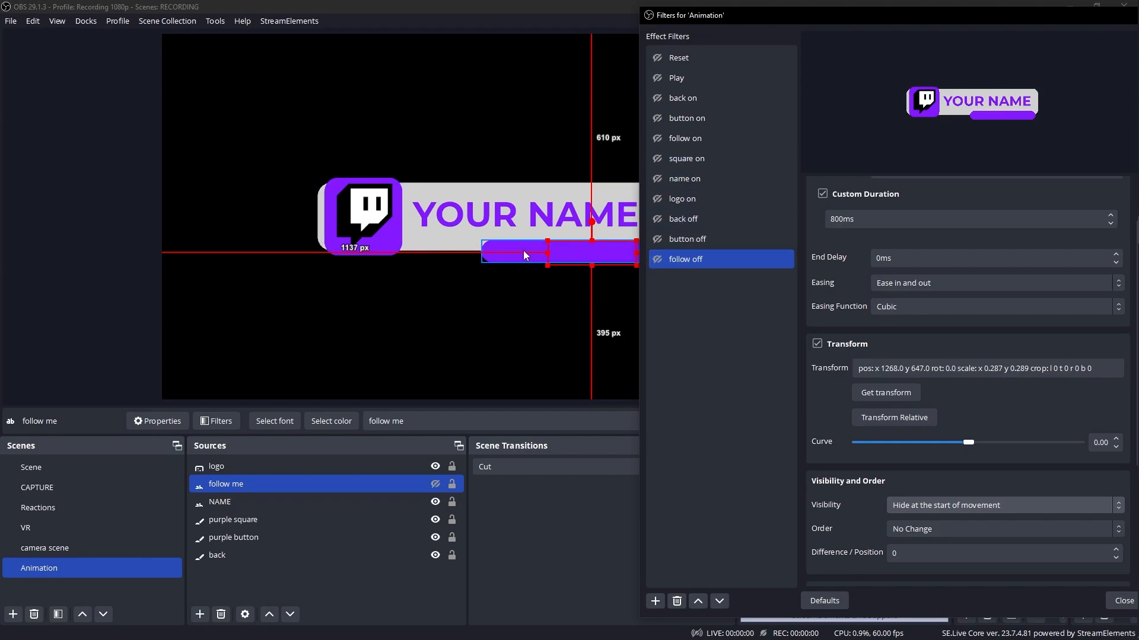
{"action": "left_click", "coordinate": [657, 138]}
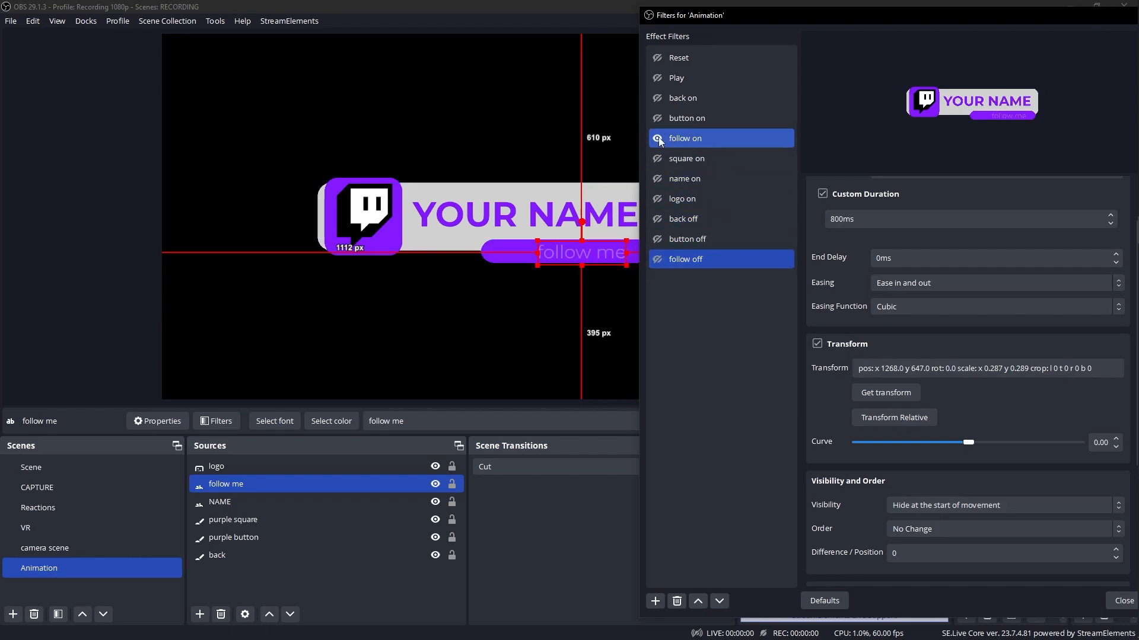
{"action": "left_click", "coordinate": [657, 259]}
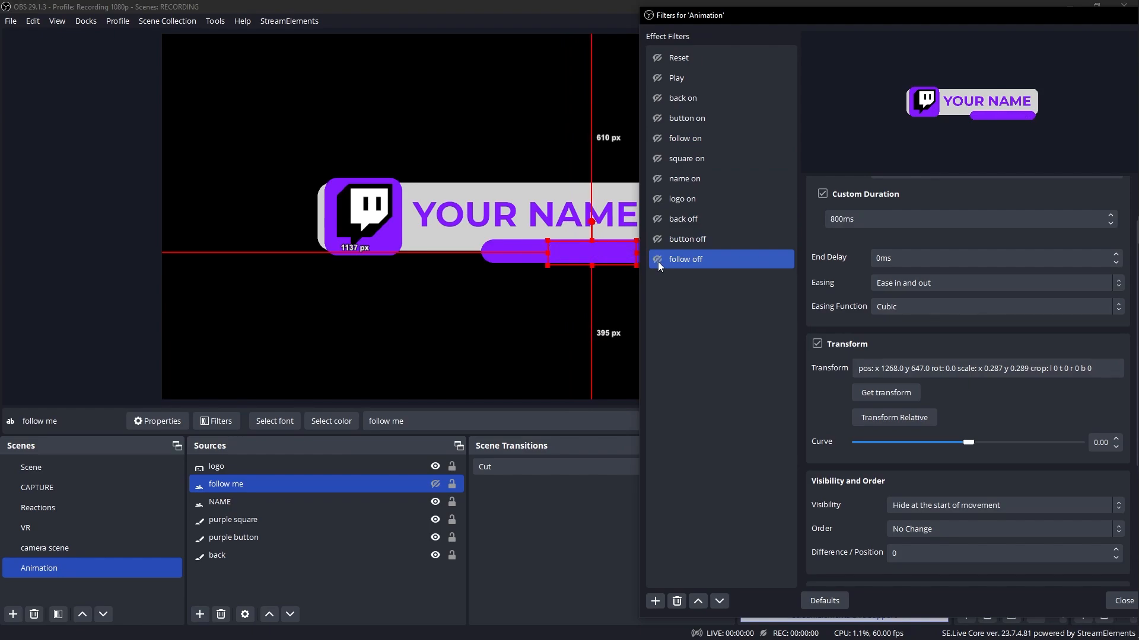
{"action": "left_click", "coordinate": [657, 259]}
Step: Reposition the filters window and preview the "square off" and "follow on" filters
{"action": "left_click", "coordinate": [702, 239], "text": "ctrl"}
{"action": "left_click_drag", "start_coordinate": [801, 320], "coordinate": [822, 321]}
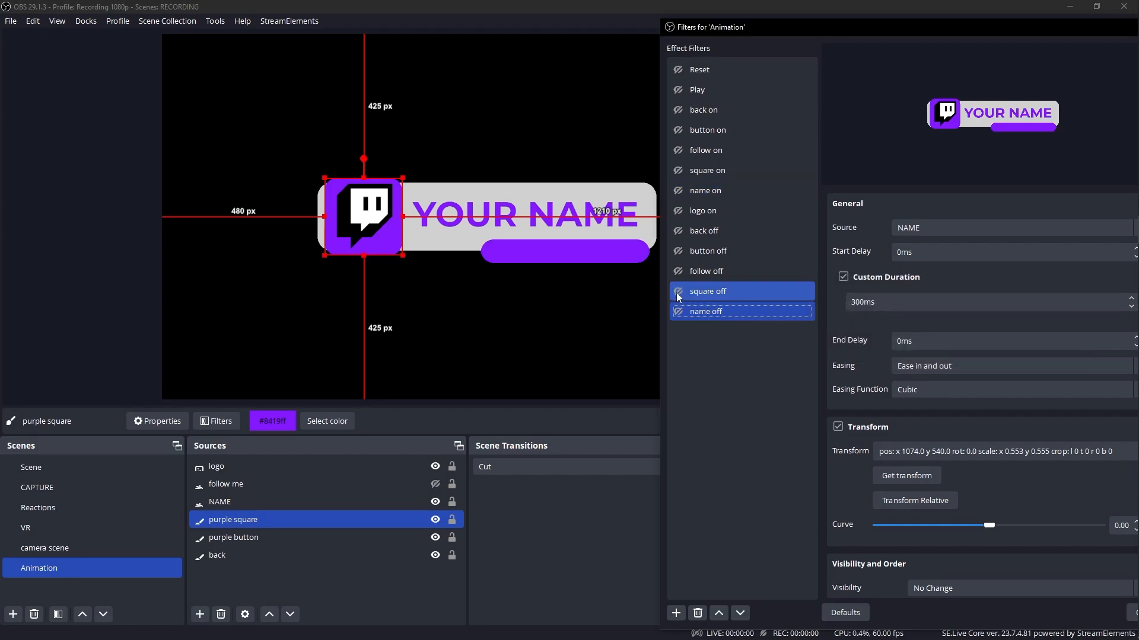
{"action": "left_click", "coordinate": [679, 152]}
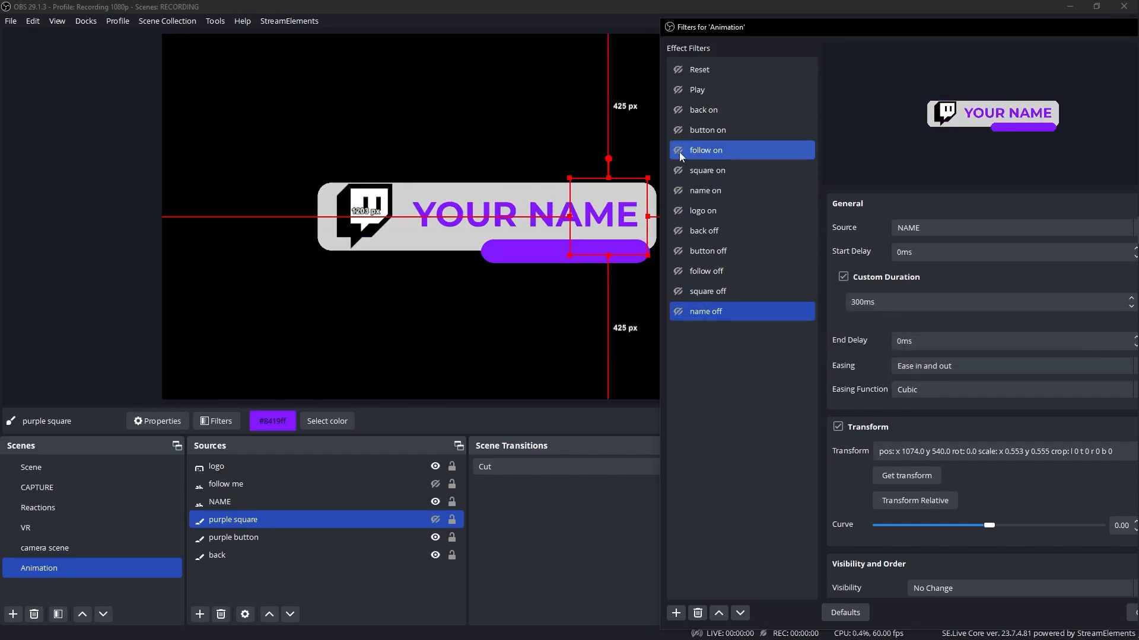
Step: Play the "square on" filter, set the NAME source's show transition to Swipe and preview that transition
{"action": "left_click", "coordinate": [679, 172]}
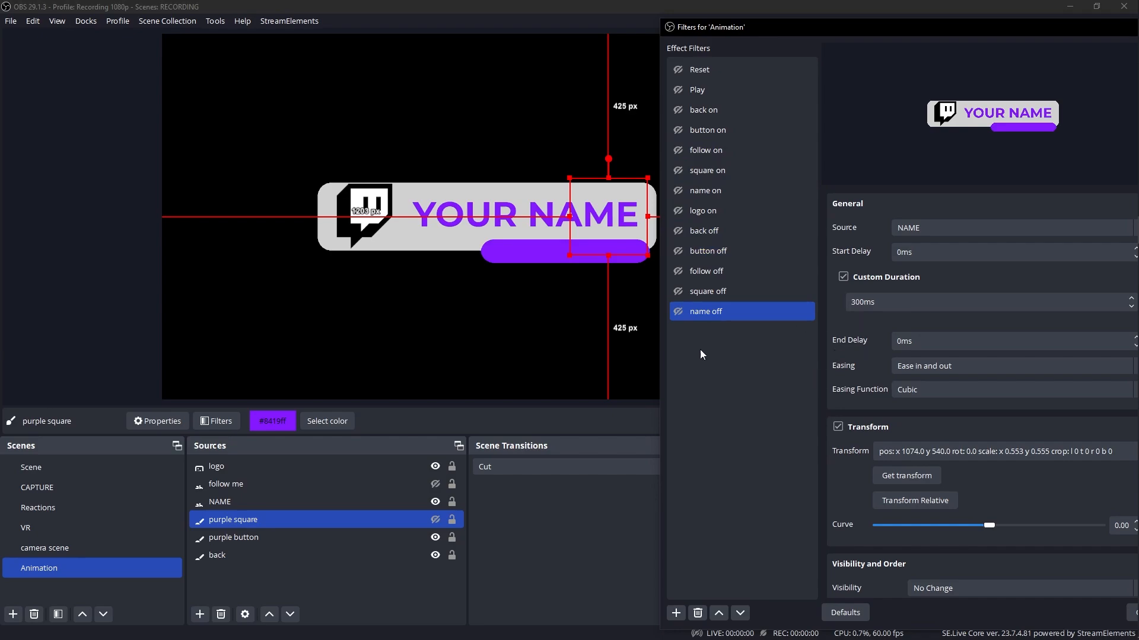
{"action": "left_click", "coordinate": [679, 171]}
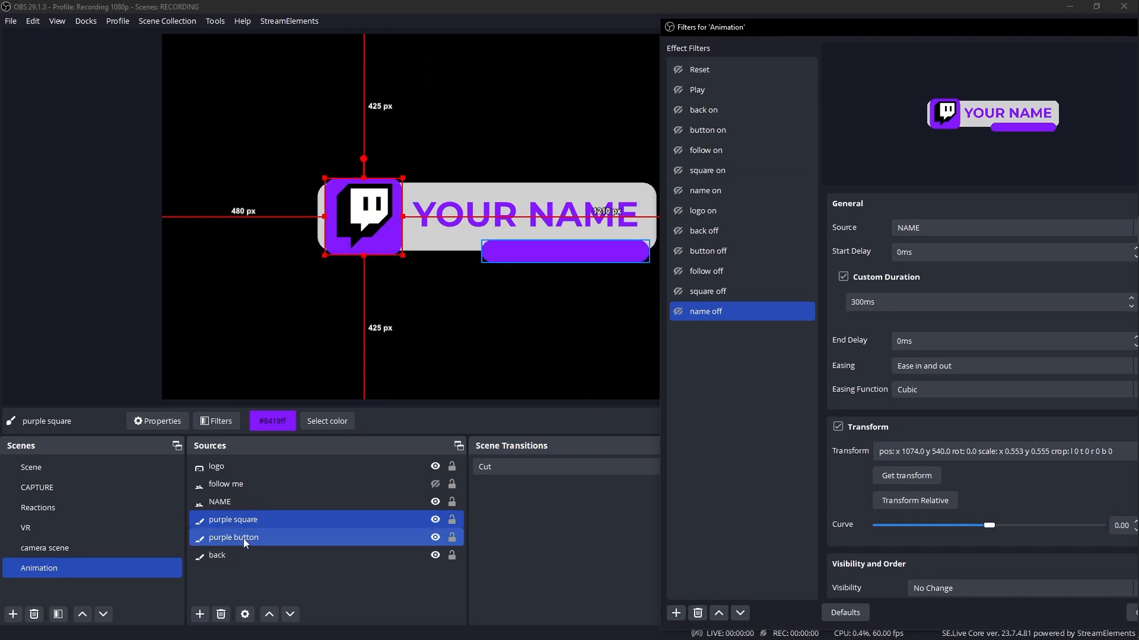
{"action": "left_click", "coordinate": [239, 501]}
{"action": "right_click", "coordinate": [224, 504]}
{"action": "mouse_move", "coordinate": [324, 377]}
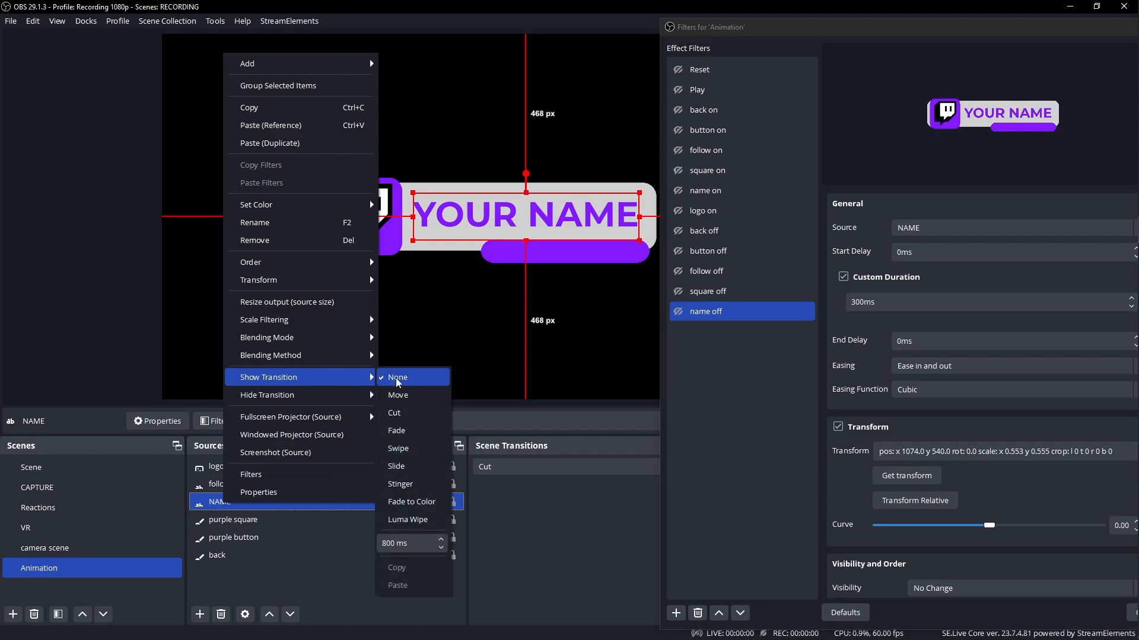
{"action": "left_click", "coordinate": [425, 454]}
{"action": "left_click", "coordinate": [373, 369]}
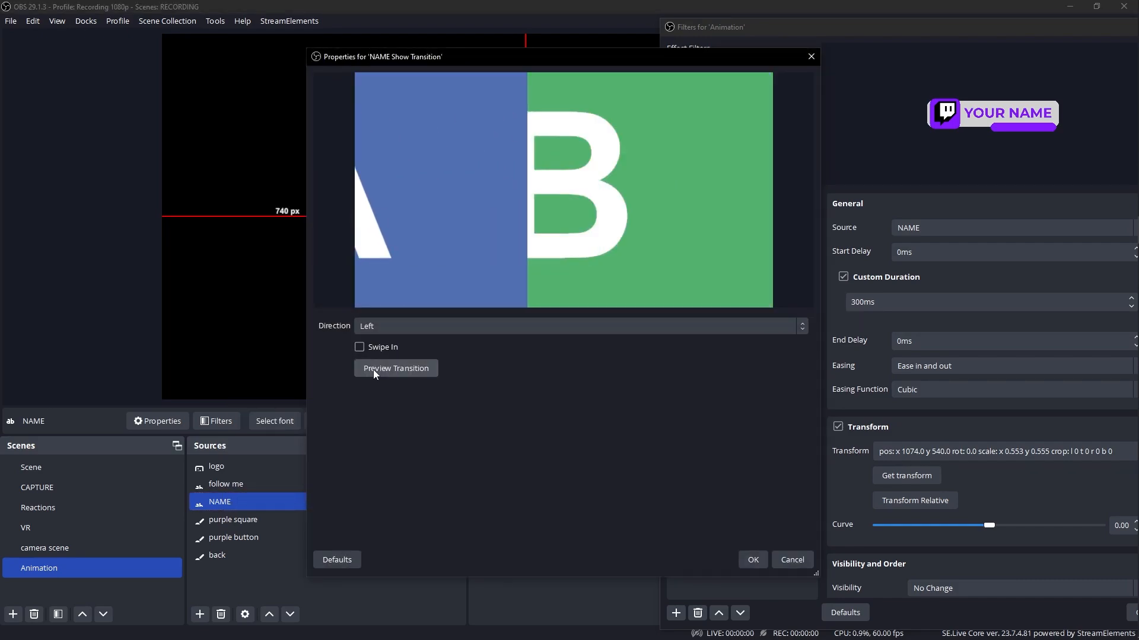
{"action": "left_click", "coordinate": [756, 559]}
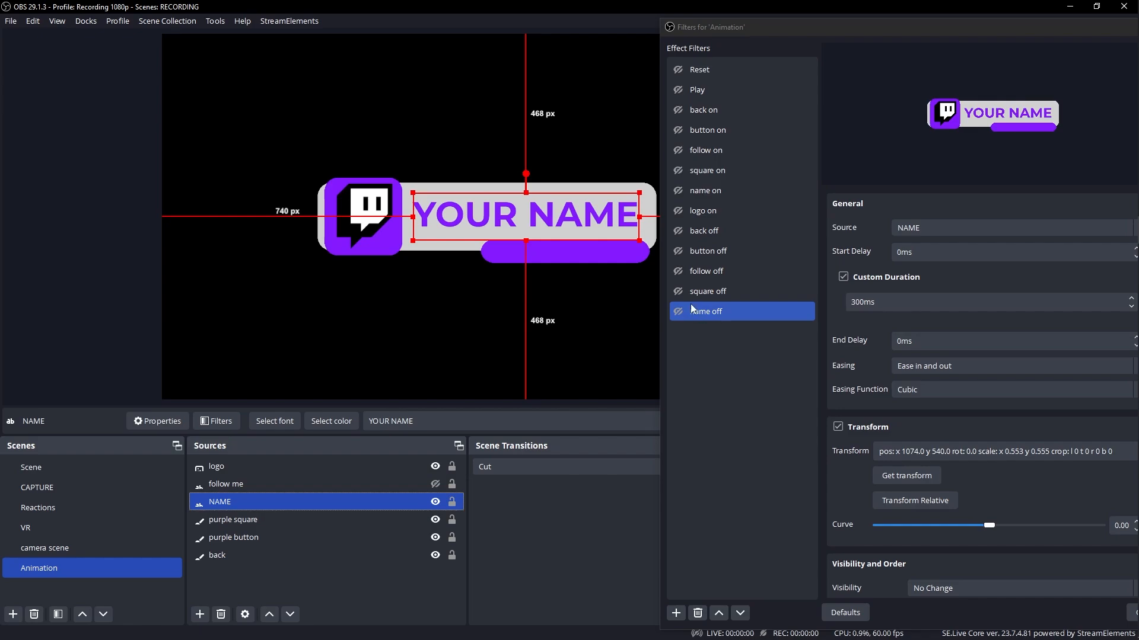
Step: Set the "square on" filter's simultaneous move to "name on"
{"action": "left_click_drag", "start_coordinate": [691, 305], "coordinate": [679, 171]}
{"action": "scroll", "coordinate": [835, 500], "scroll_direction": "down", "scroll_amount": 5}
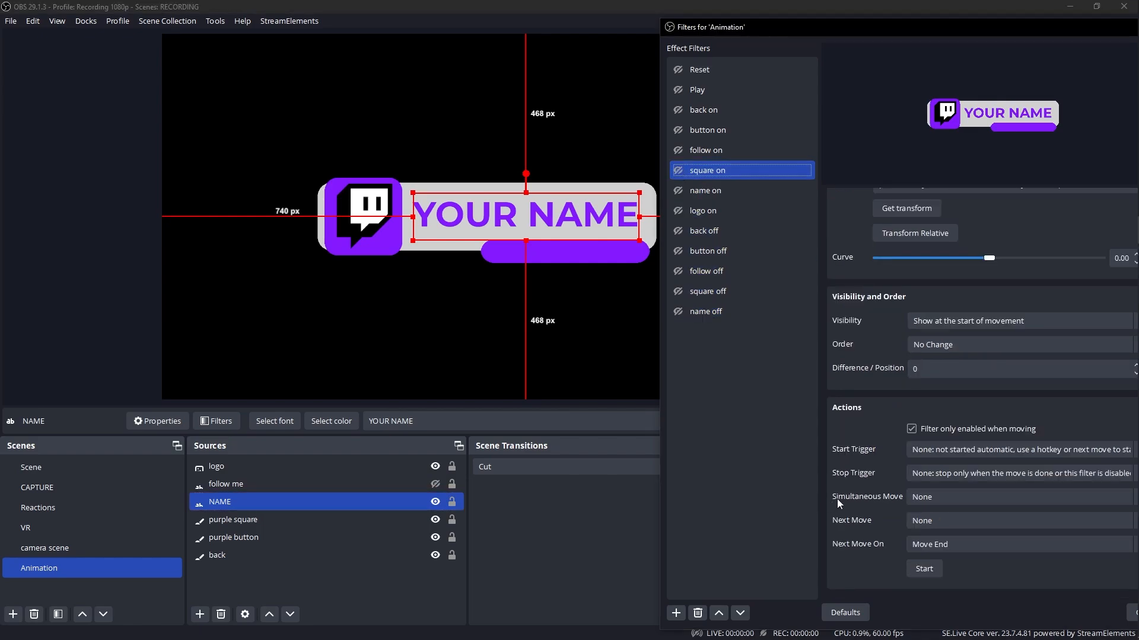
{"action": "left_click", "coordinate": [919, 496]}
{"action": "left_click", "coordinate": [931, 411]}
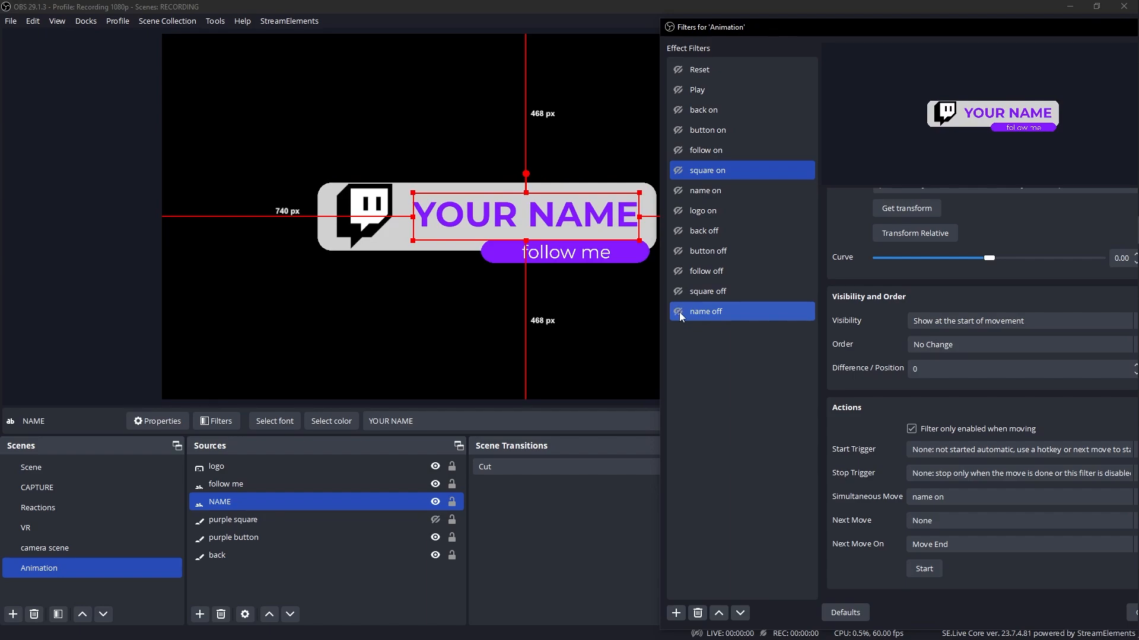
Step: Set the "name off" filter's visibility to Hide at the start of movement and play the "square on" filter
{"action": "left_click", "coordinate": [714, 312]}
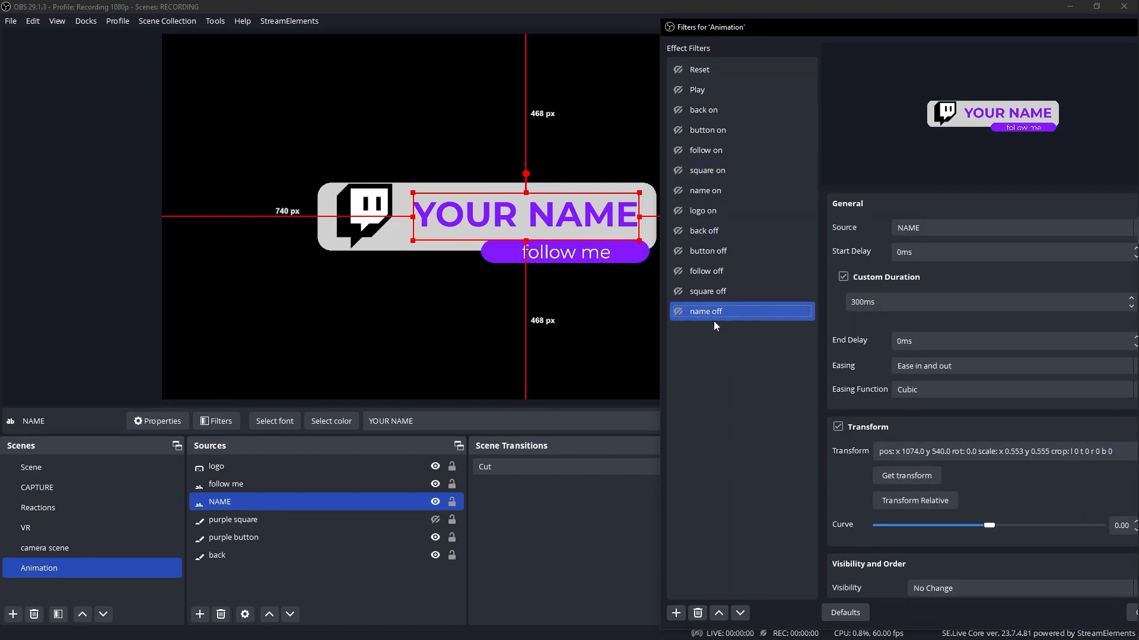
{"action": "scroll", "coordinate": [827, 391], "scroll_direction": "down", "scroll_amount": 5}
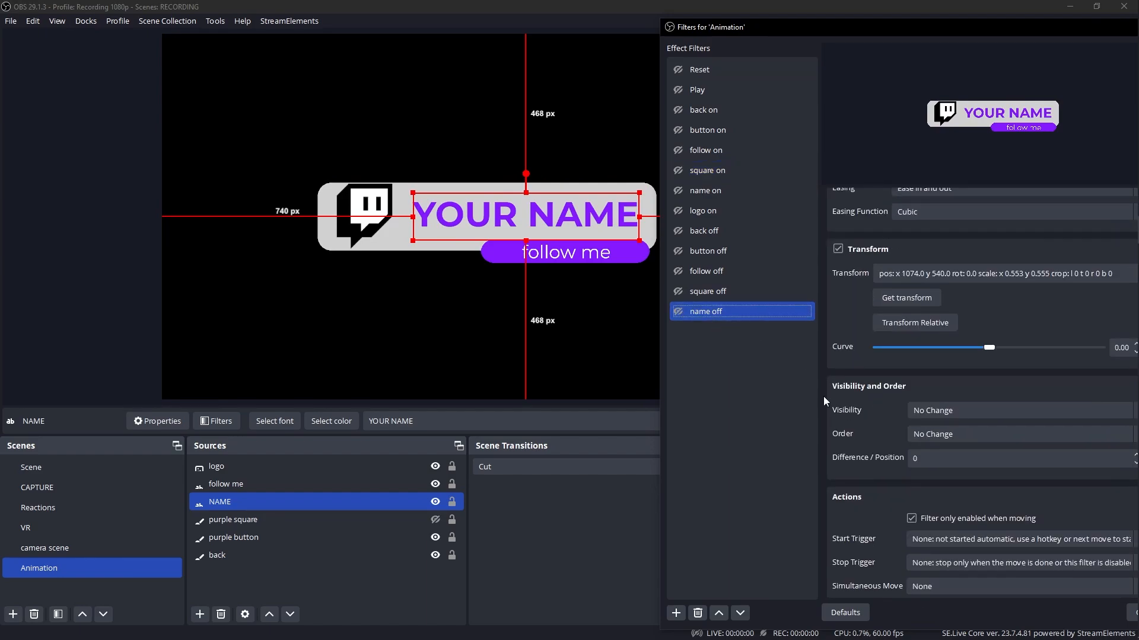
{"action": "left_click", "coordinate": [945, 410]}
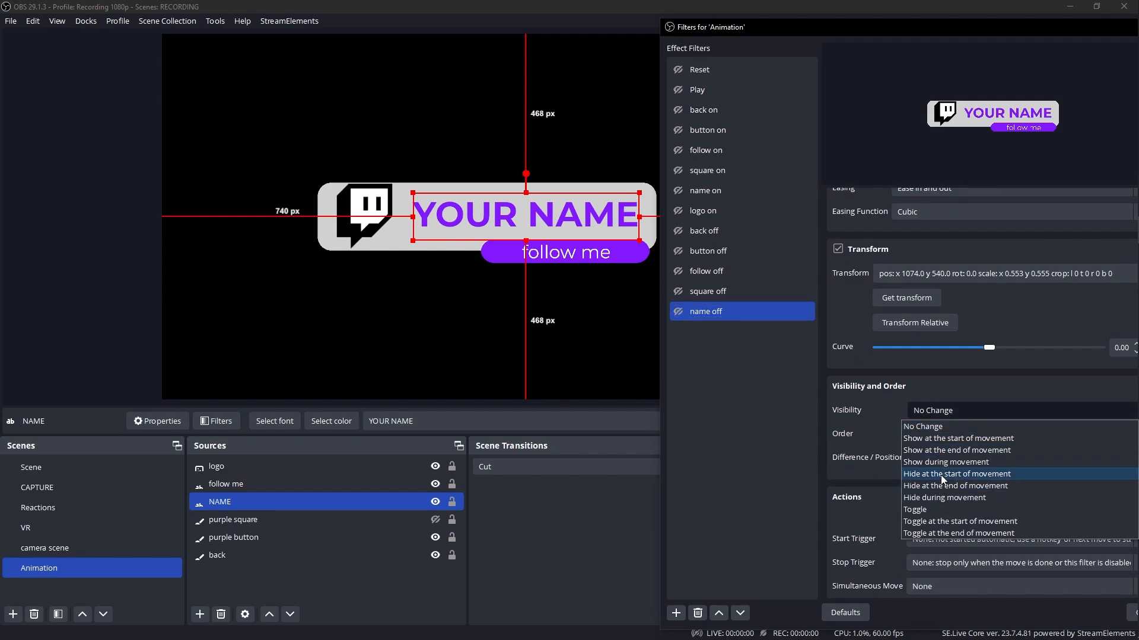
{"action": "left_click", "coordinate": [956, 474]}
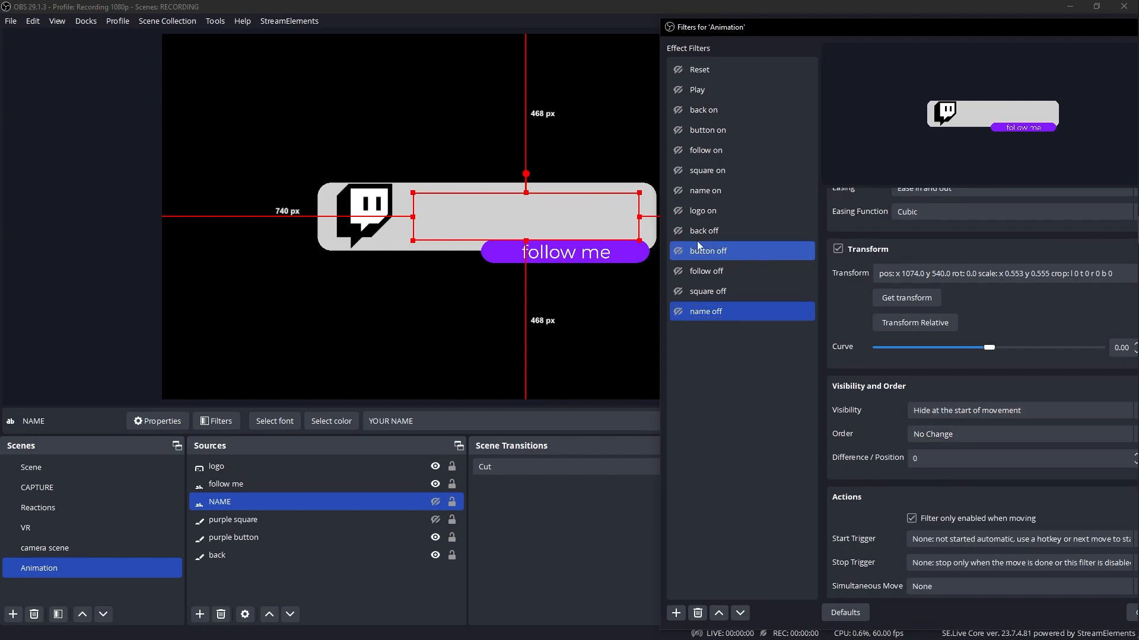
{"action": "left_click", "coordinate": [680, 173]}
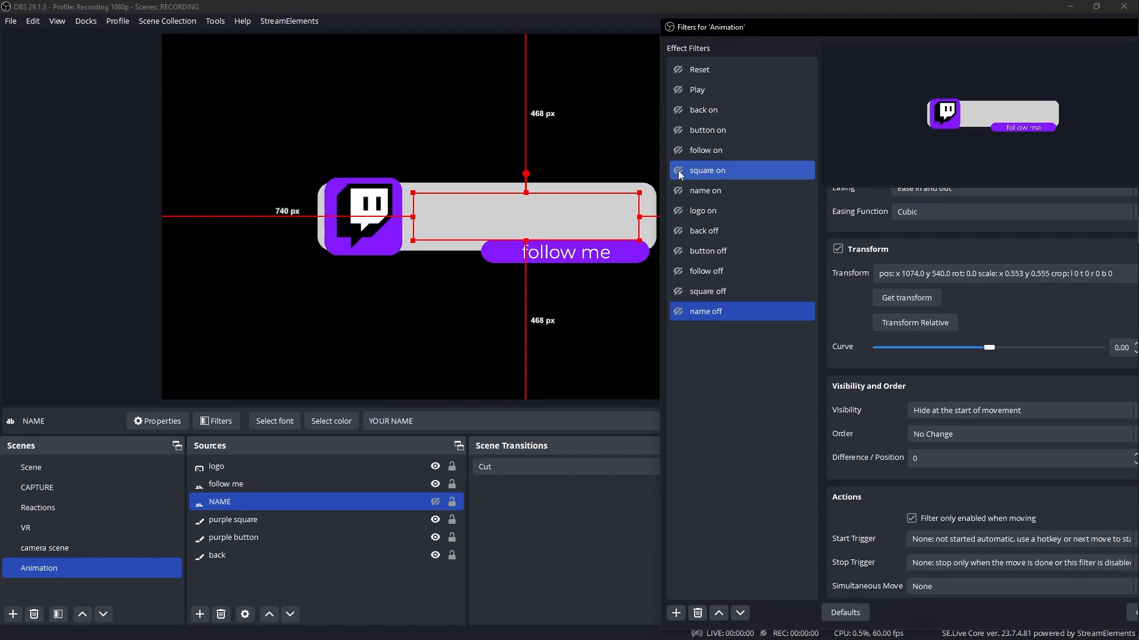
Step: Set the "name on" filter's visibility to Show at the start of movement and preview "square off" and "square on"
{"action": "left_click", "coordinate": [702, 190]}
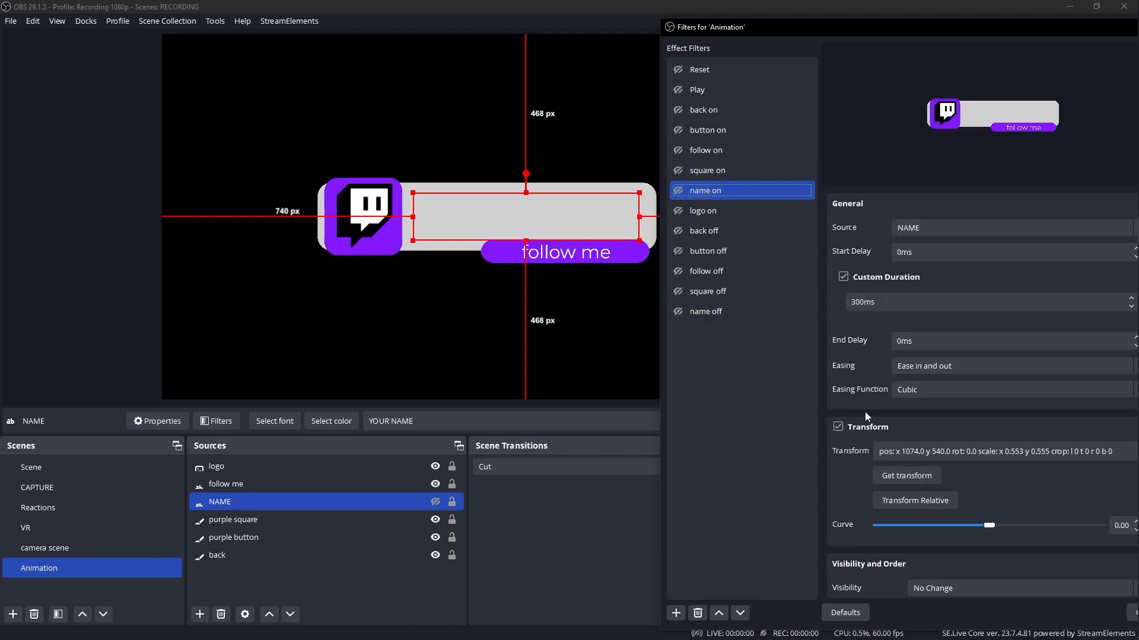
{"action": "scroll", "coordinate": [865, 411], "scroll_direction": "down", "scroll_amount": 3}
{"action": "left_click", "coordinate": [960, 410]}
{"action": "left_click", "coordinate": [959, 439]}
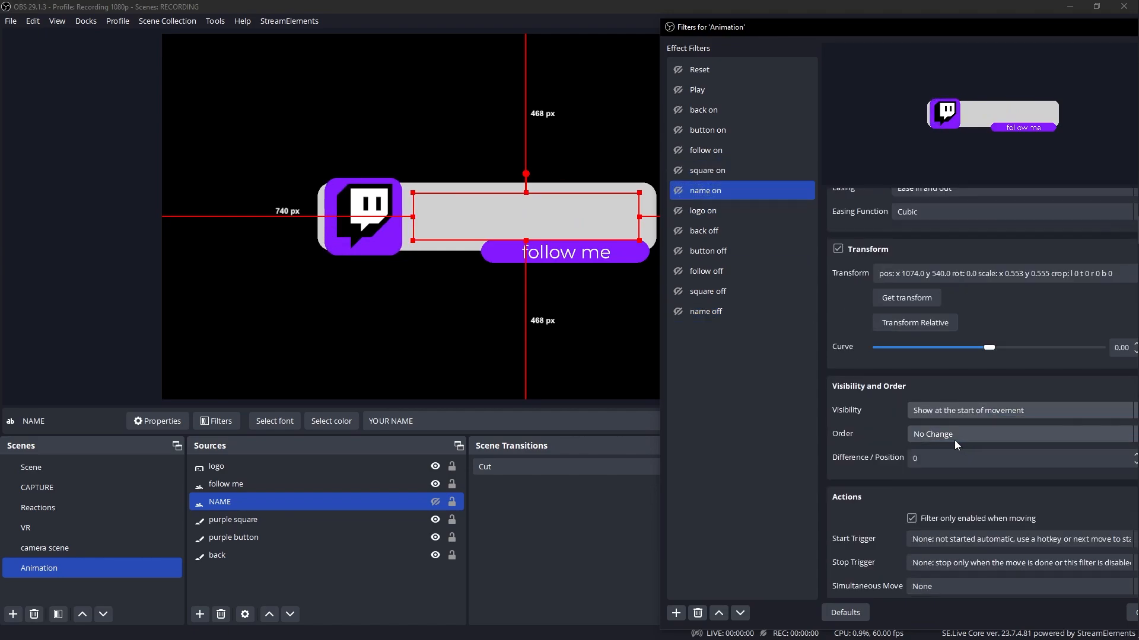
{"action": "left_click", "coordinate": [679, 291]}
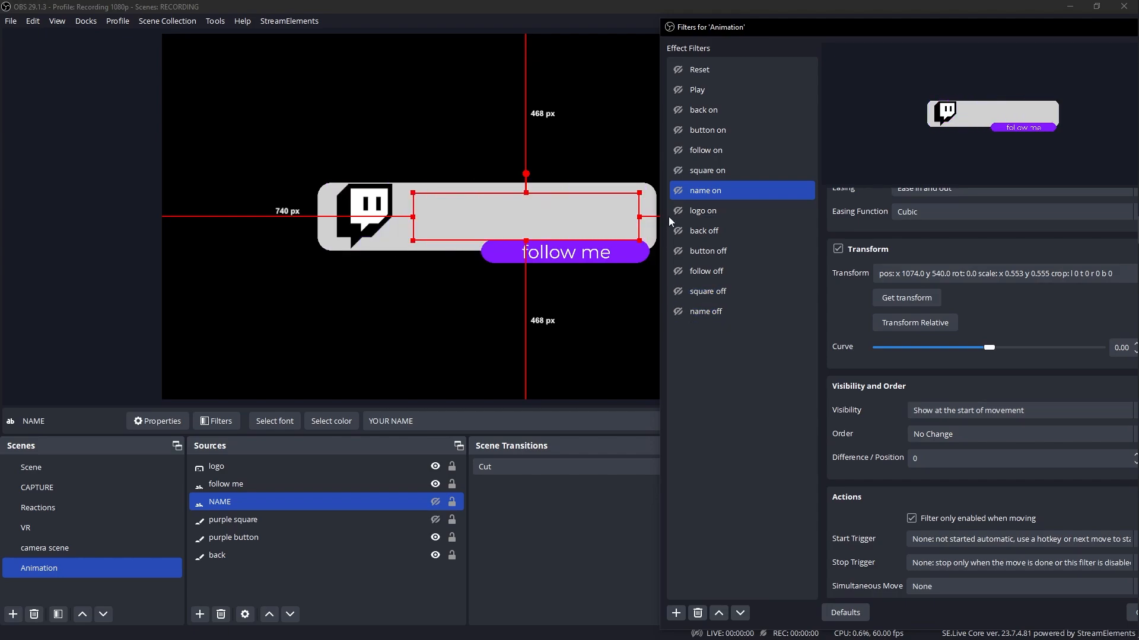
{"action": "left_click", "coordinate": [679, 171]}
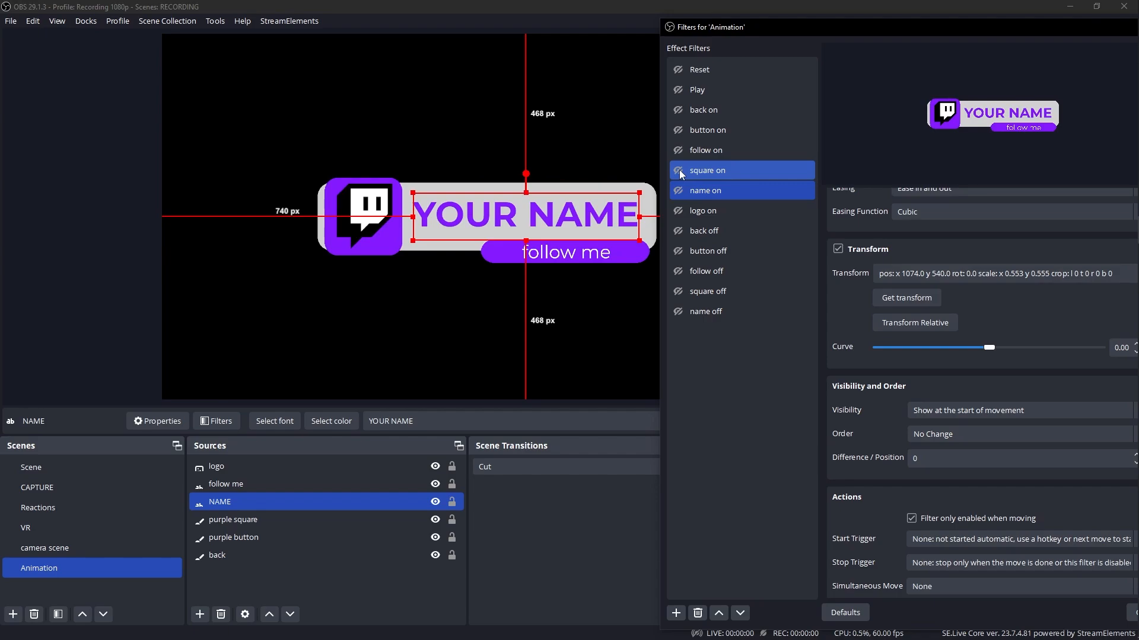
Step: Set the NAME source's show transition duration to 500 ms and replay the "square on" filter
{"action": "right_click", "coordinate": [231, 503]}
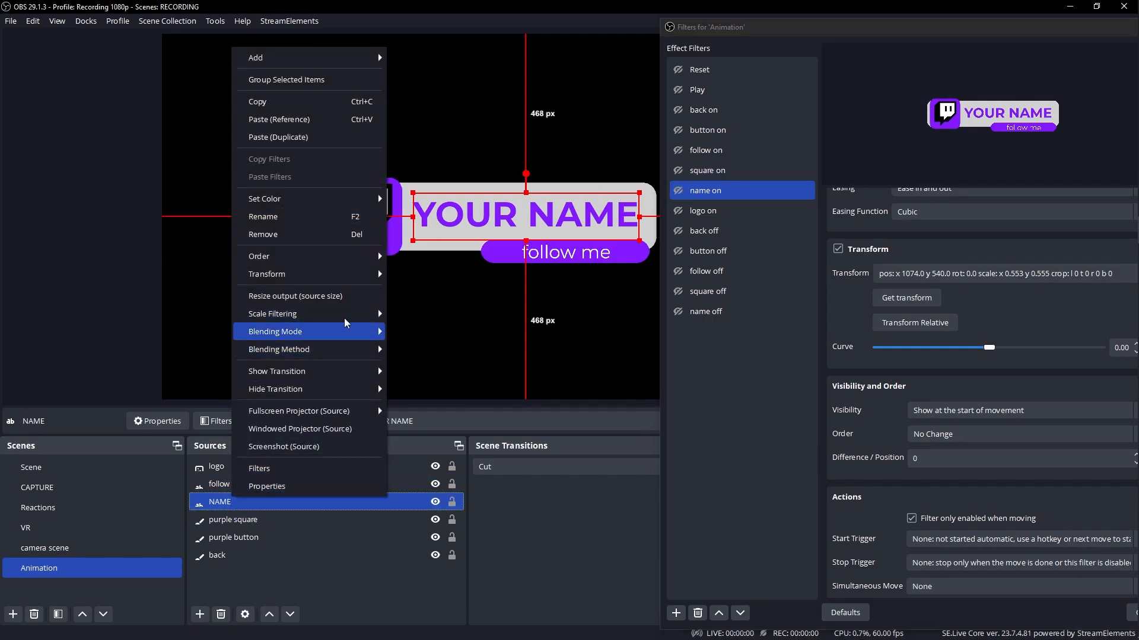
{"action": "mouse_move", "coordinate": [355, 371]}
{"action": "left_click", "coordinate": [390, 539]}
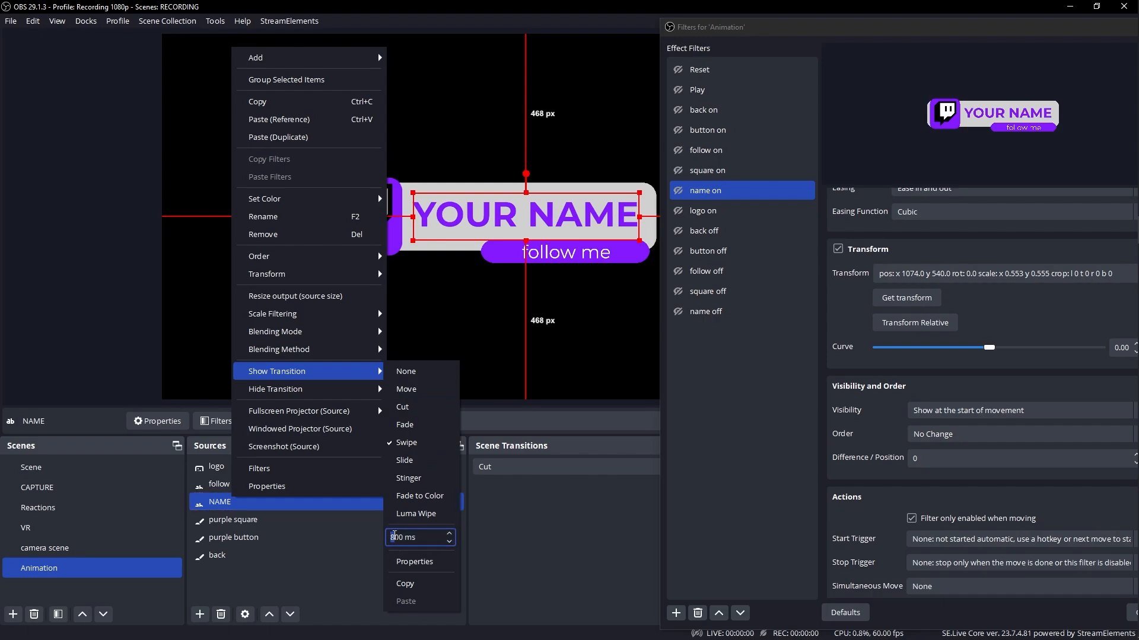
{"action": "type", "text": "5"}
{"action": "left_click", "coordinate": [219, 578]}
{"action": "left_click", "coordinate": [679, 171]}
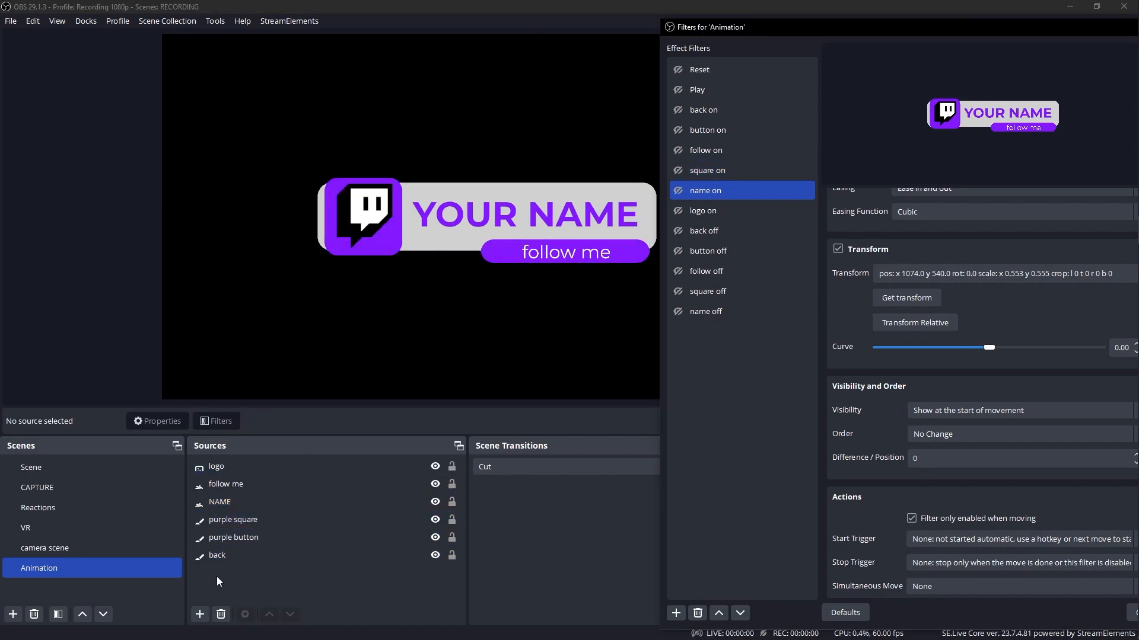
Step: Preview the "square off", "name off" and "square on" filters, and the "logo on" and "logo off" filters
{"action": "right_click", "coordinate": [244, 502]}
{"action": "left_click", "coordinate": [677, 291]}
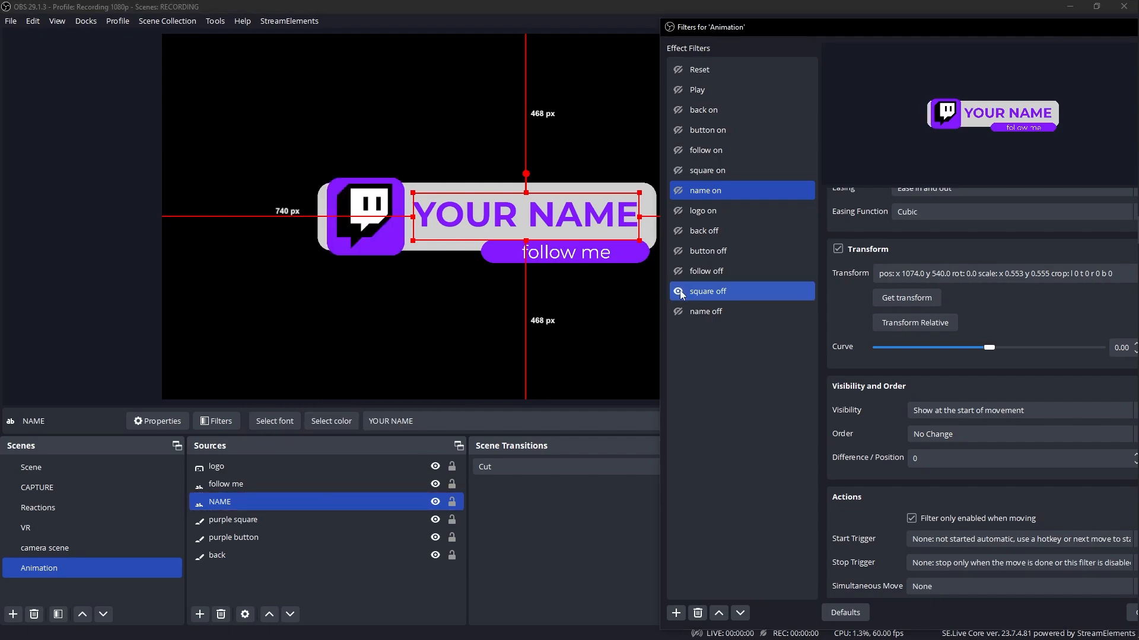
{"action": "left_click", "coordinate": [677, 310]}
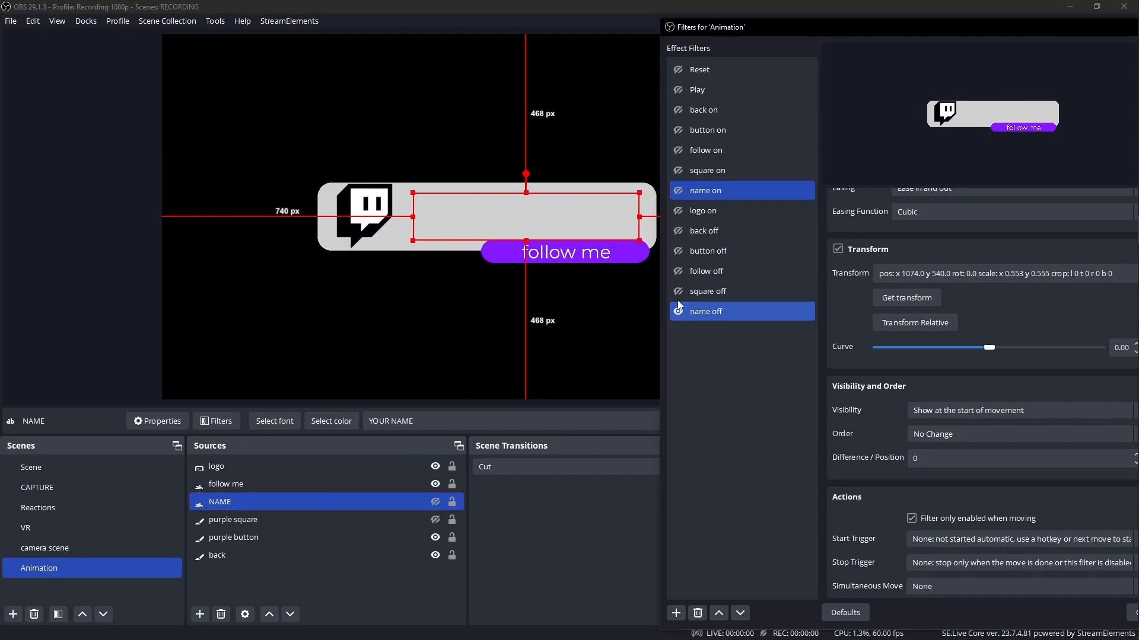
{"action": "left_click", "coordinate": [679, 172]}
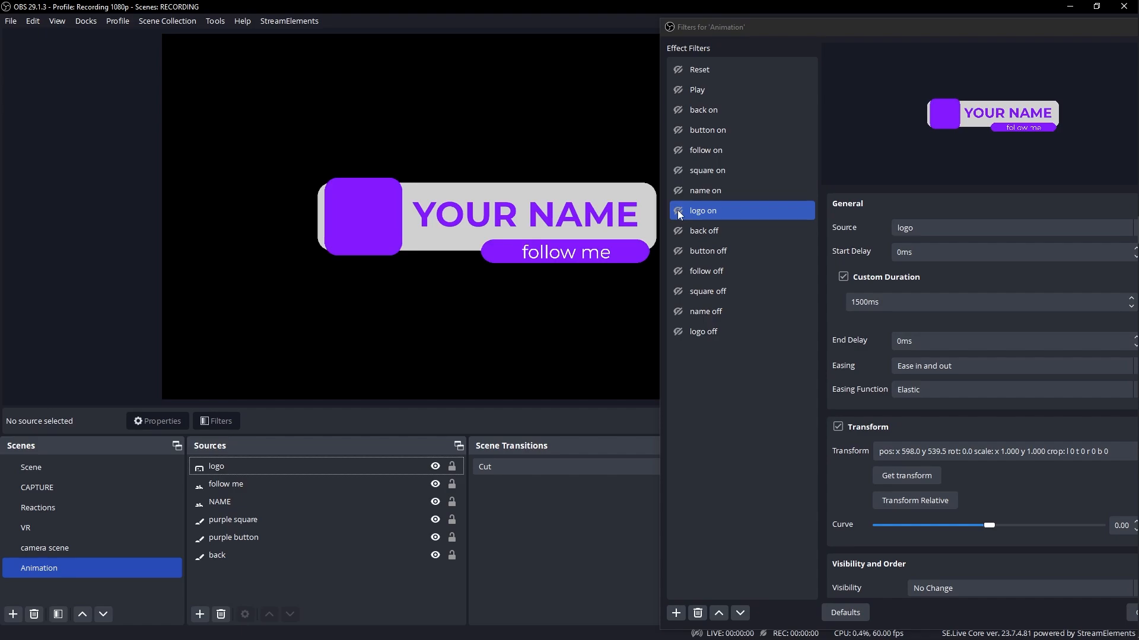
{"action": "left_click", "coordinate": [680, 214]}
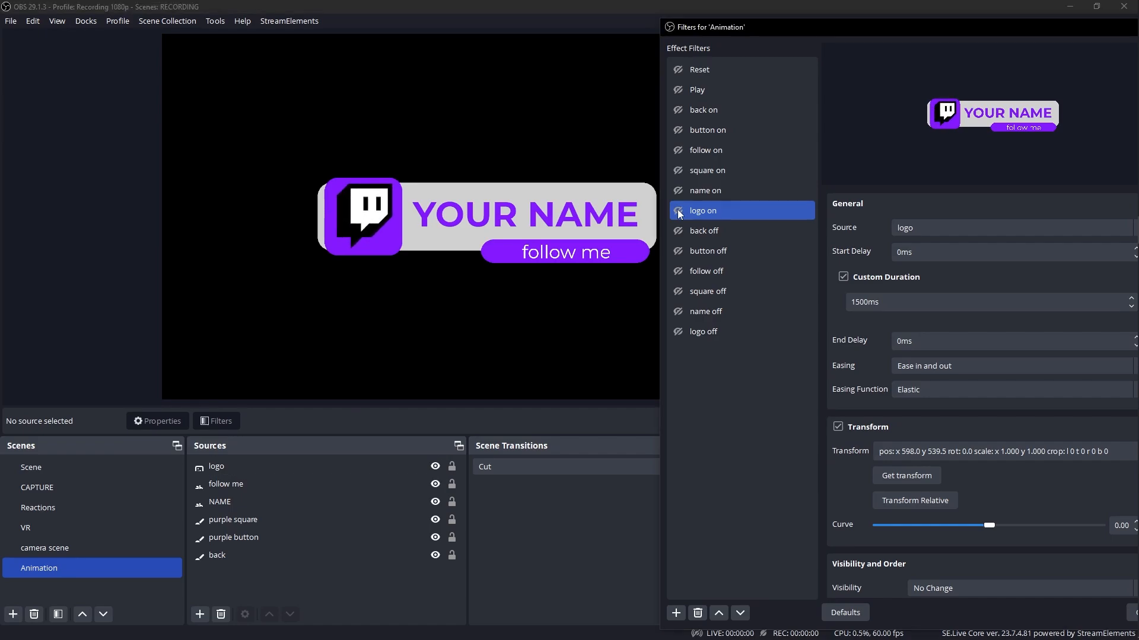
{"action": "left_click", "coordinate": [678, 331]}
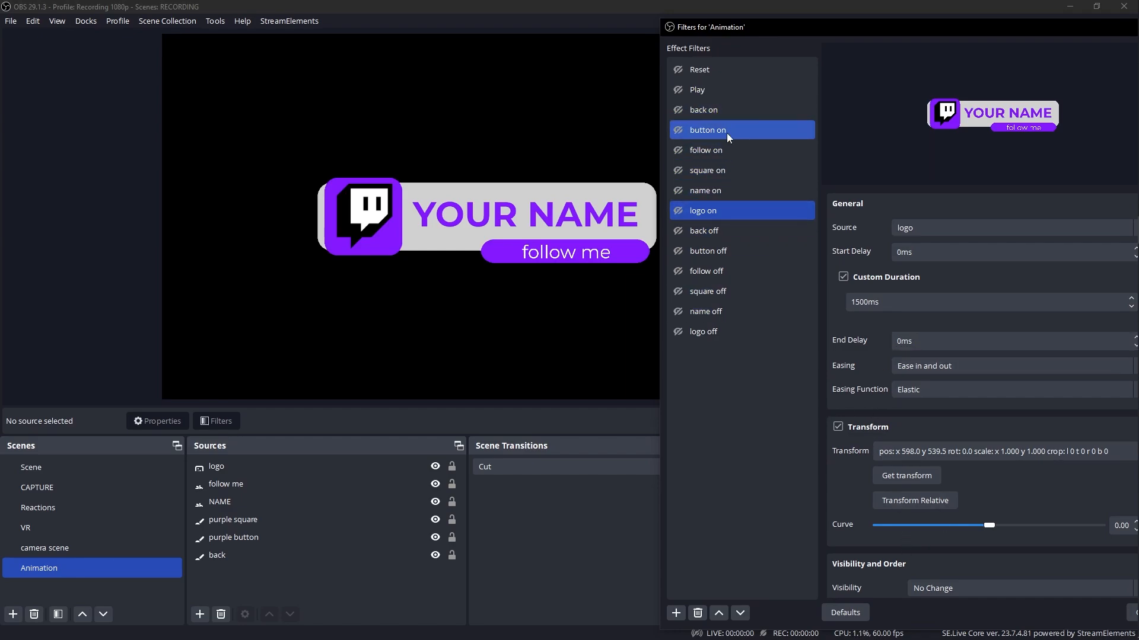
Step: Play all six off filters from "back off" to "logo off", followed by "back on" and "button on"
{"action": "left_click", "coordinate": [709, 110]}
{"action": "left_click", "coordinate": [678, 231]}
{"action": "left_click", "coordinate": [678, 251]}
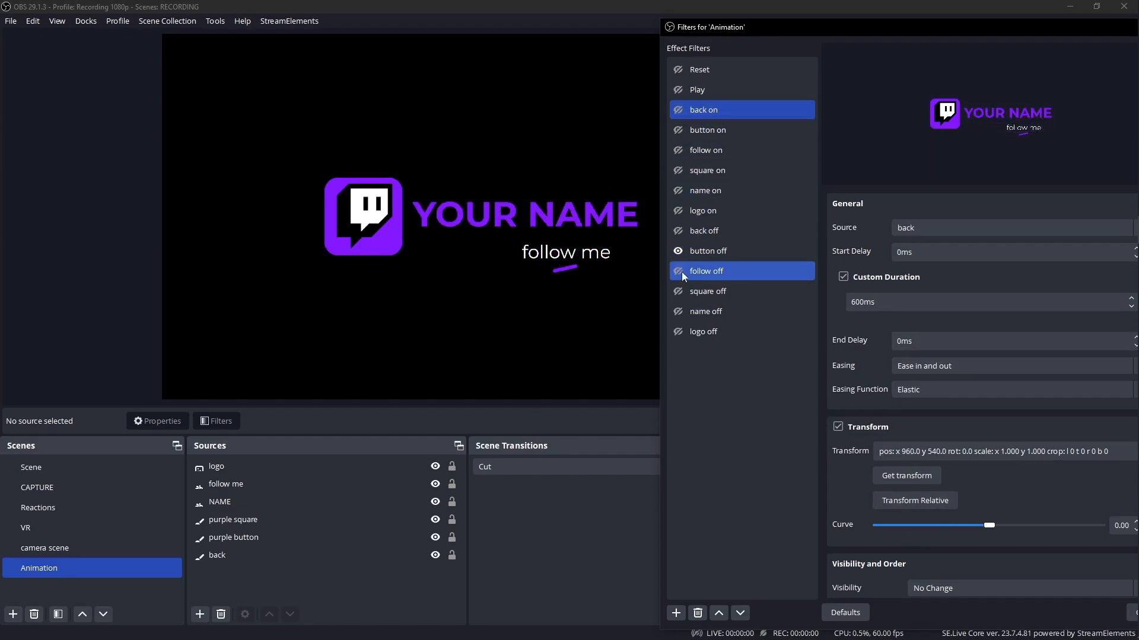
{"action": "left_click", "coordinate": [679, 271]}
{"action": "left_click", "coordinate": [678, 291]}
{"action": "left_click", "coordinate": [679, 311]}
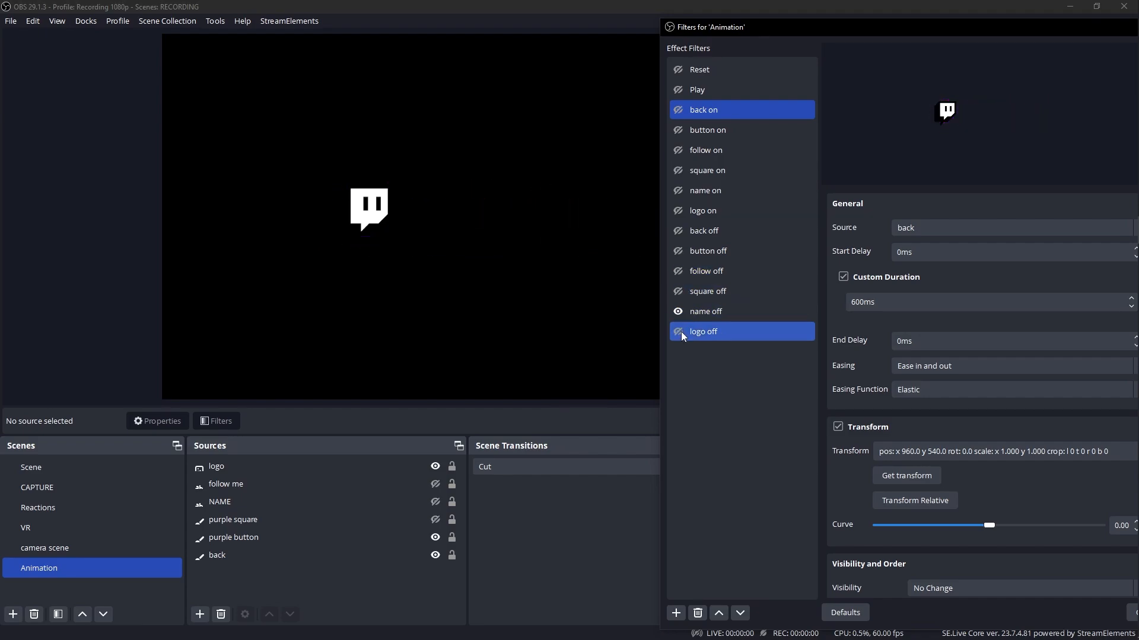
{"action": "left_click", "coordinate": [678, 332]}
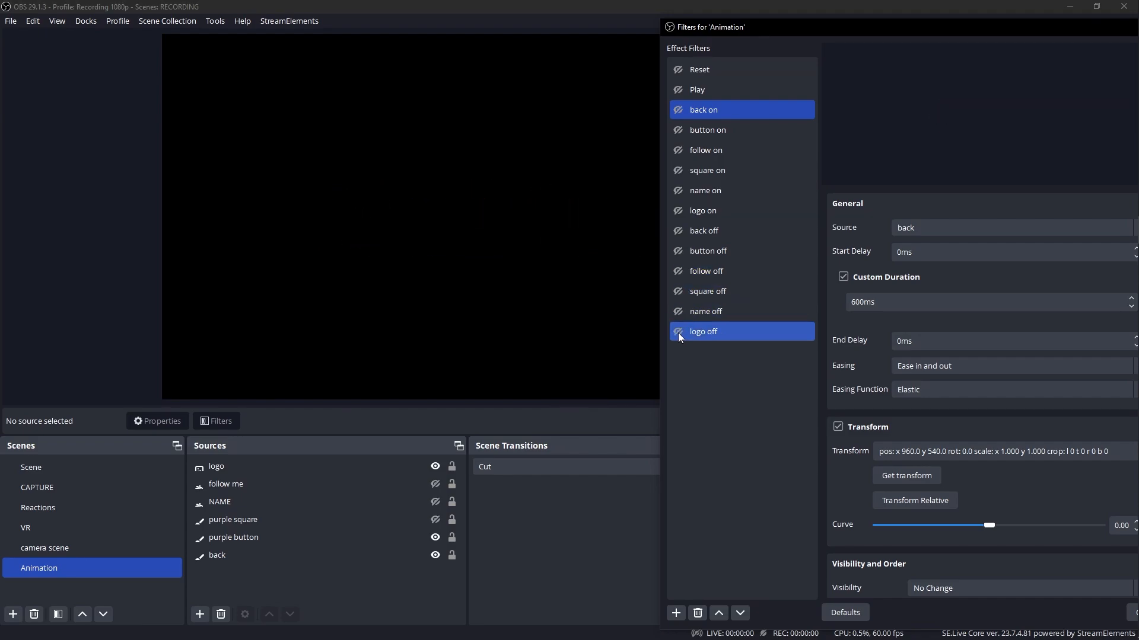
{"action": "left_click", "coordinate": [679, 109]}
{"action": "left_click", "coordinate": [677, 129]}
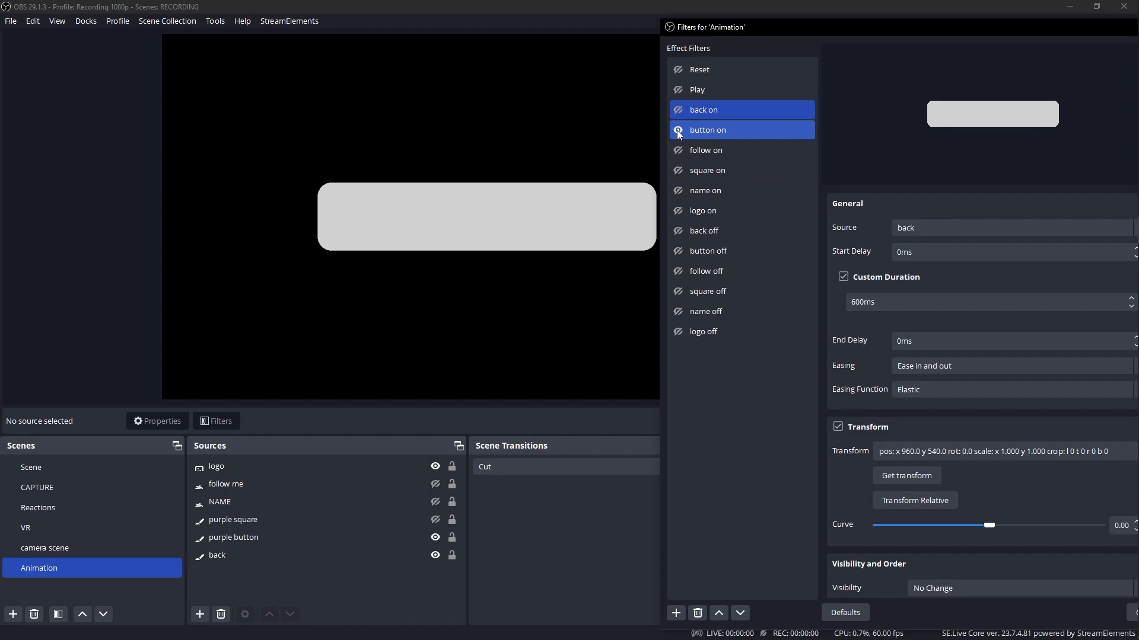
Step: Set the "back on" filter's simultaneous move to "button on"
{"action": "left_click", "coordinate": [714, 112]}
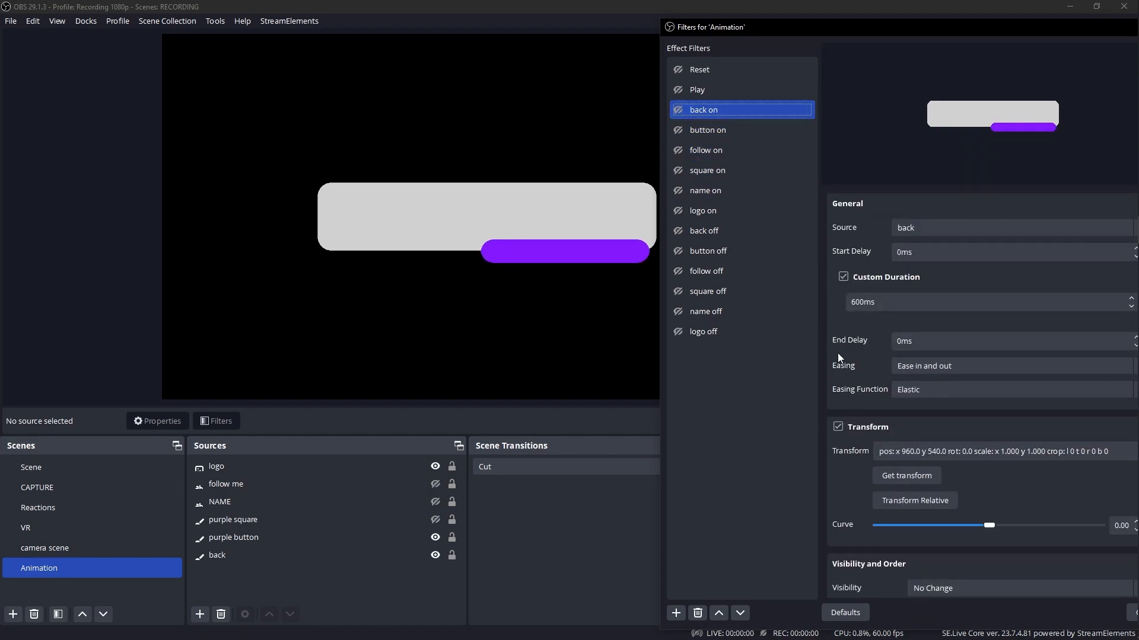
{"action": "scroll", "coordinate": [839, 358], "scroll_direction": "down", "scroll_amount": 5}
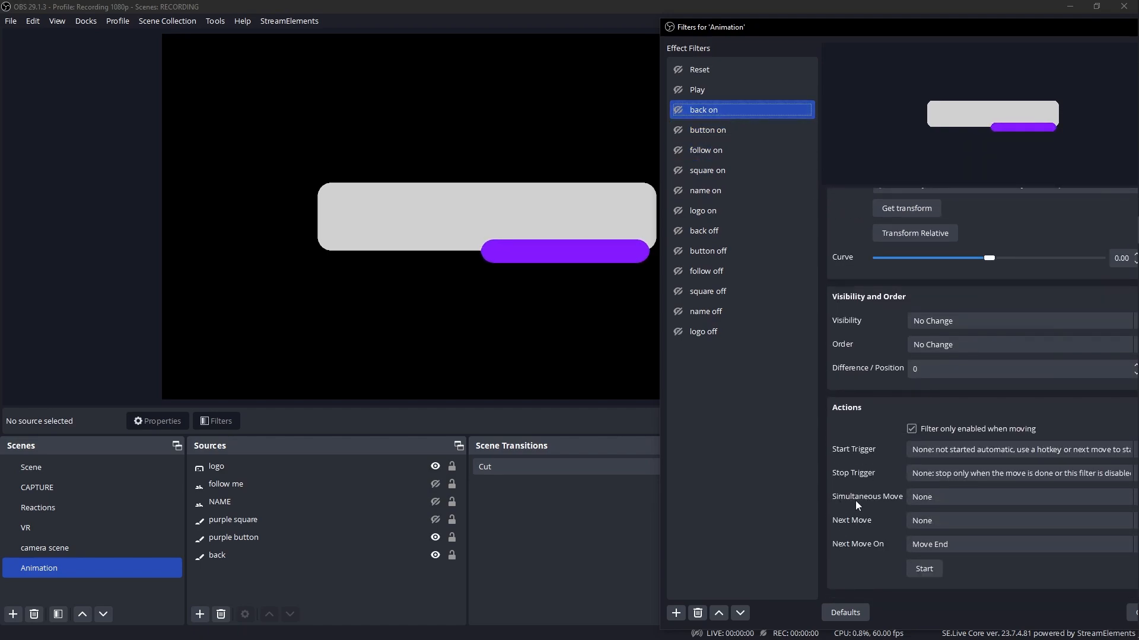
{"action": "left_click", "coordinate": [953, 499]}
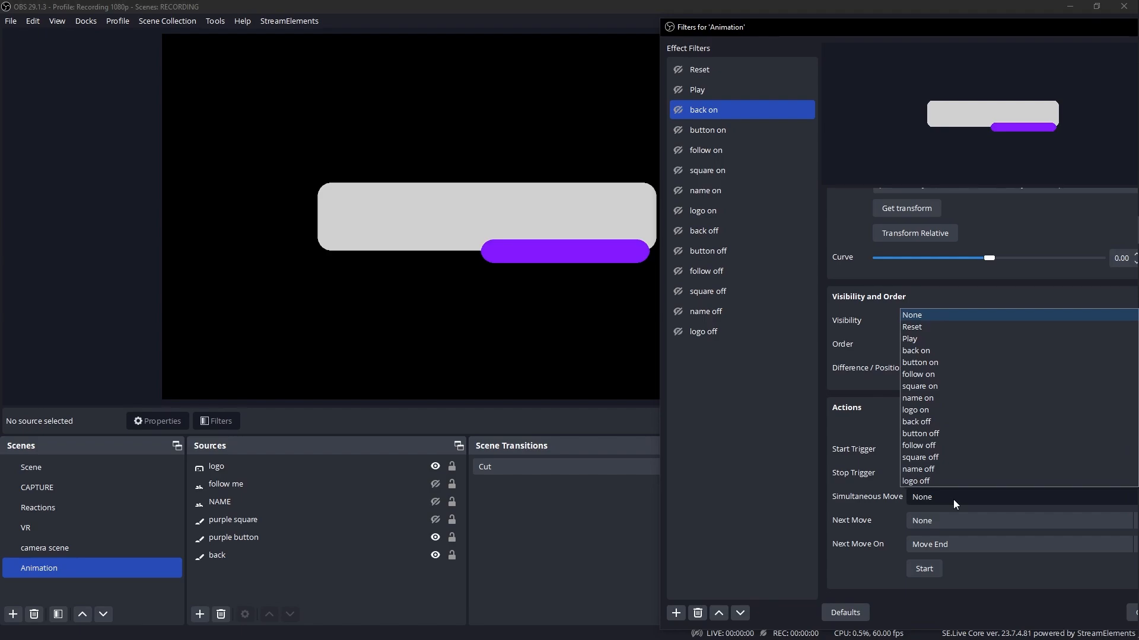
{"action": "left_click", "coordinate": [924, 361]}
Step: Set the "button on" filter's next move to "follow on"
{"action": "left_click", "coordinate": [707, 129]}
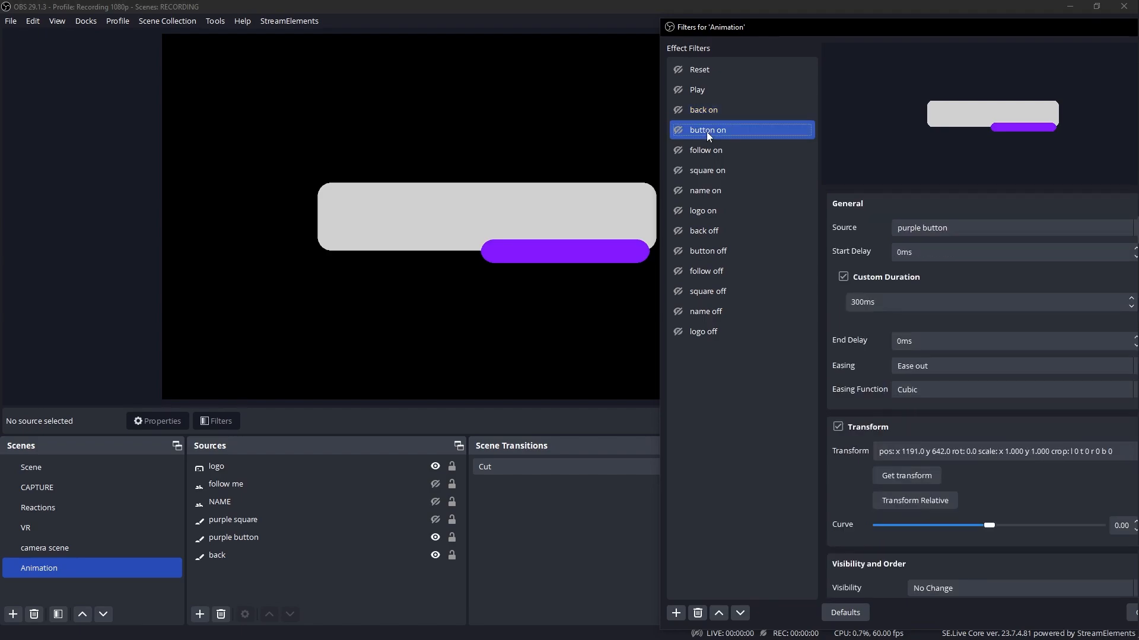
{"action": "scroll", "coordinate": [923, 522], "scroll_direction": "down", "scroll_amount": 5}
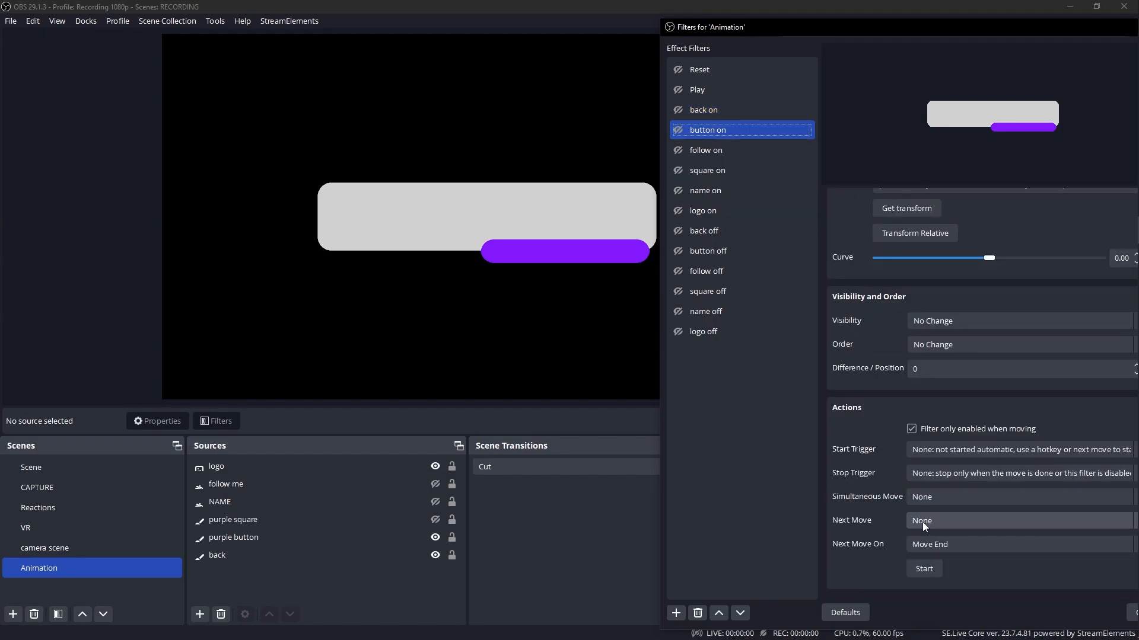
{"action": "left_click", "coordinate": [923, 521]}
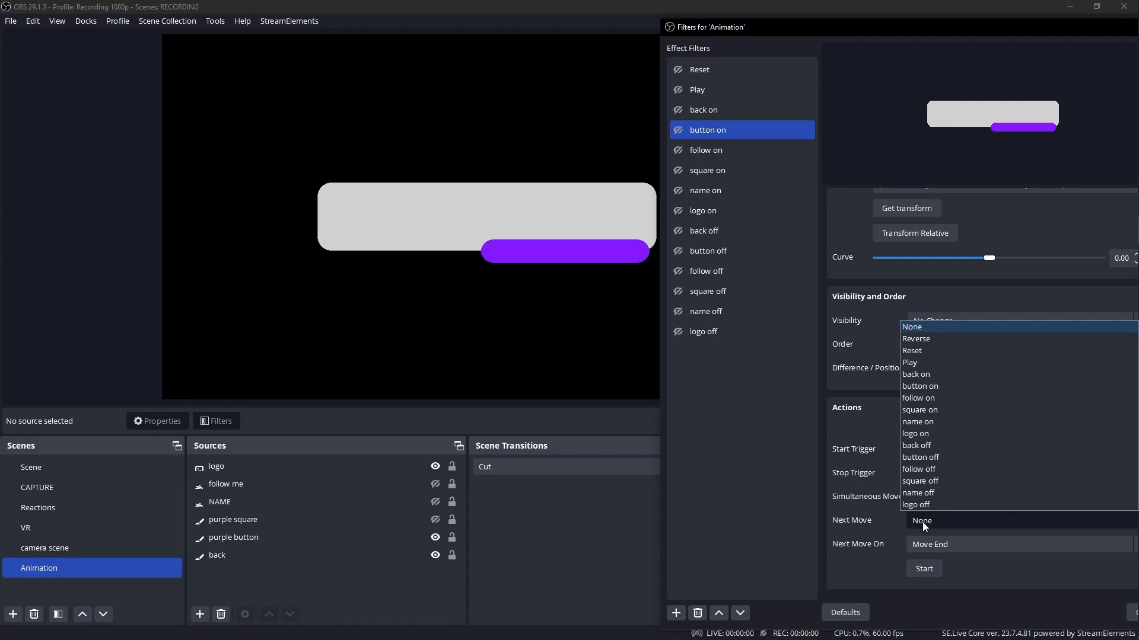
{"action": "left_click", "coordinate": [933, 398]}
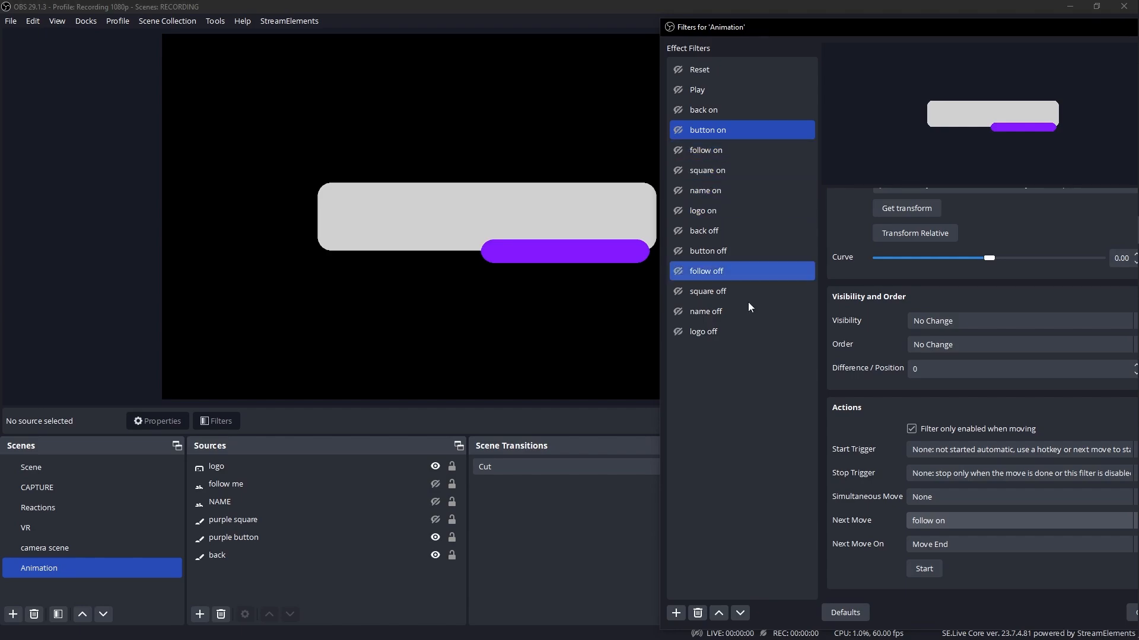
Step: Set the "follow on" filter's next move to "square on" and play the "square on" filter
{"action": "left_click", "coordinate": [708, 151]}
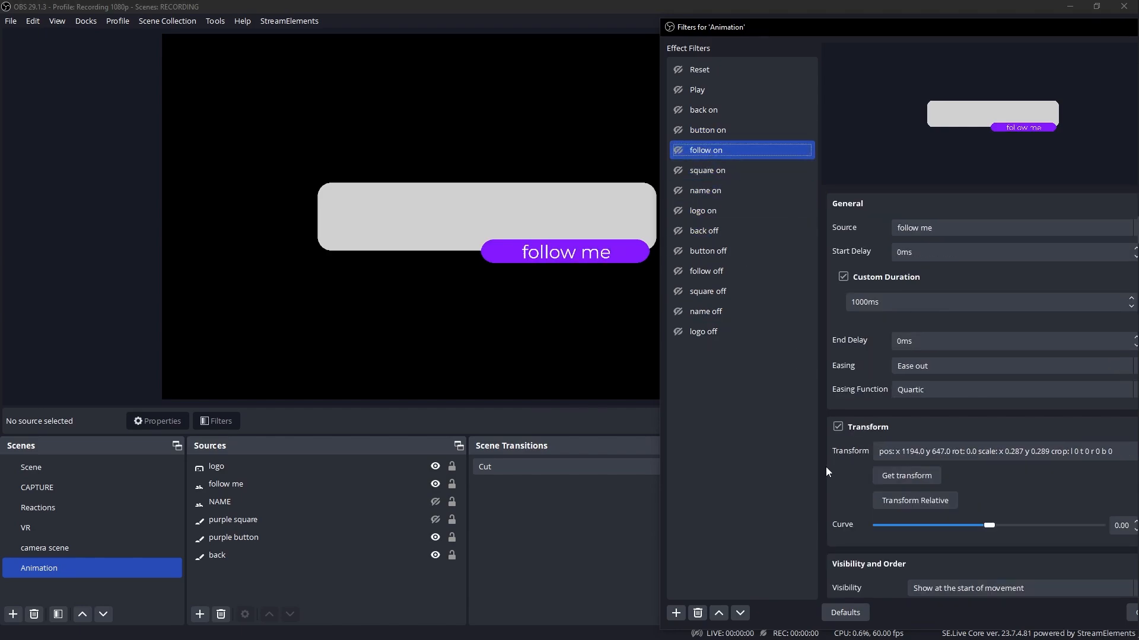
{"action": "scroll", "coordinate": [824, 467], "scroll_direction": "down", "scroll_amount": 5}
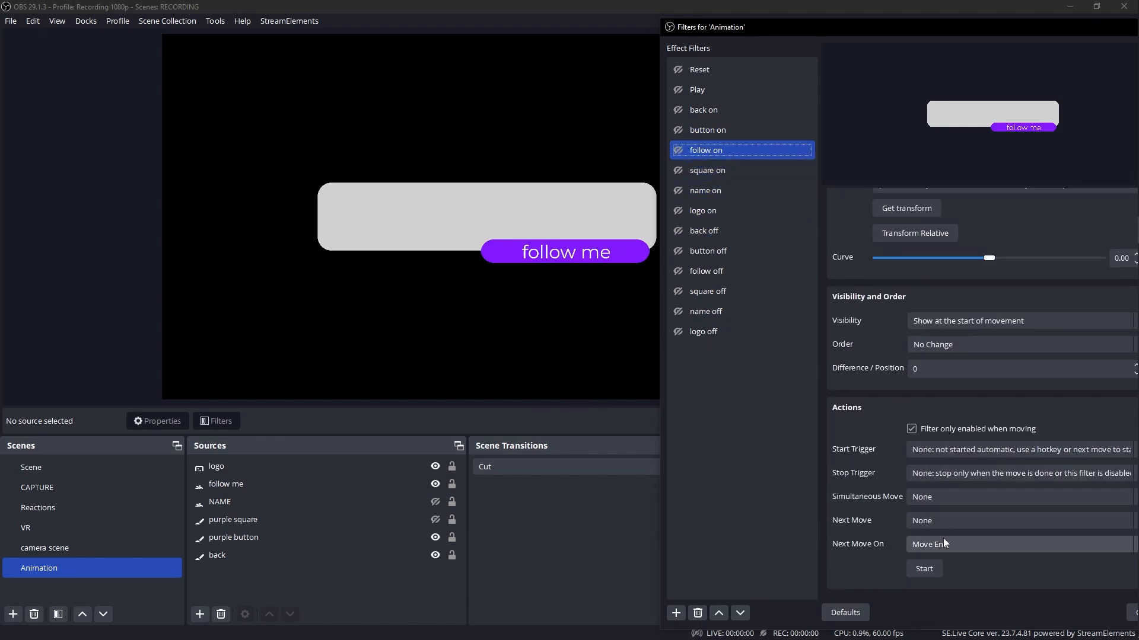
{"action": "left_click", "coordinate": [943, 522]}
{"action": "left_click", "coordinate": [932, 413]}
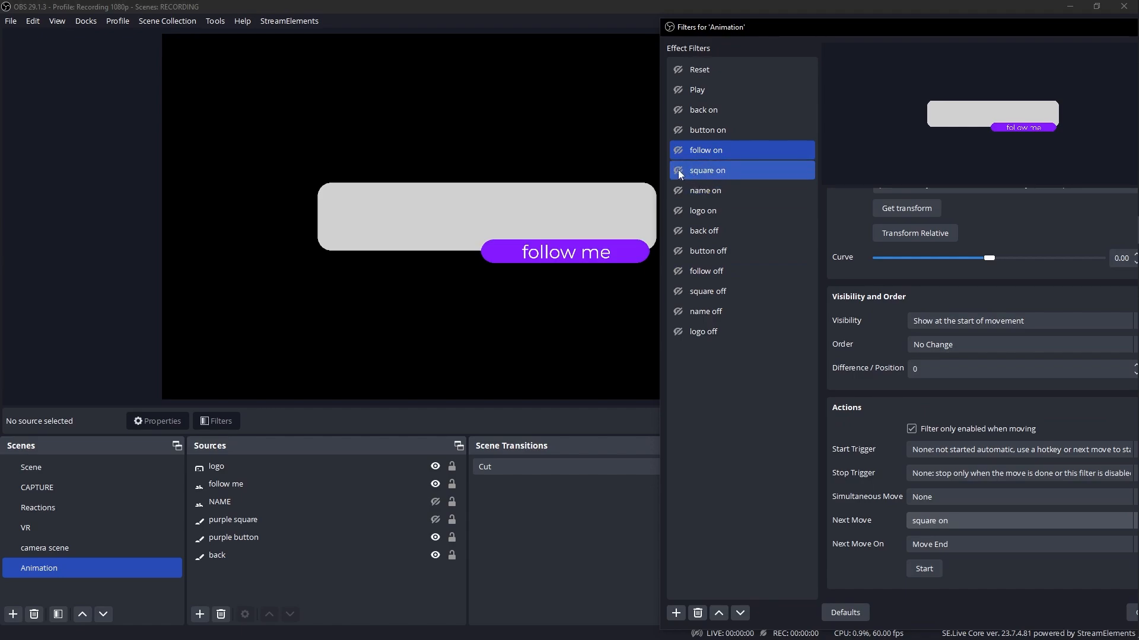
{"action": "left_click", "coordinate": [678, 169]}
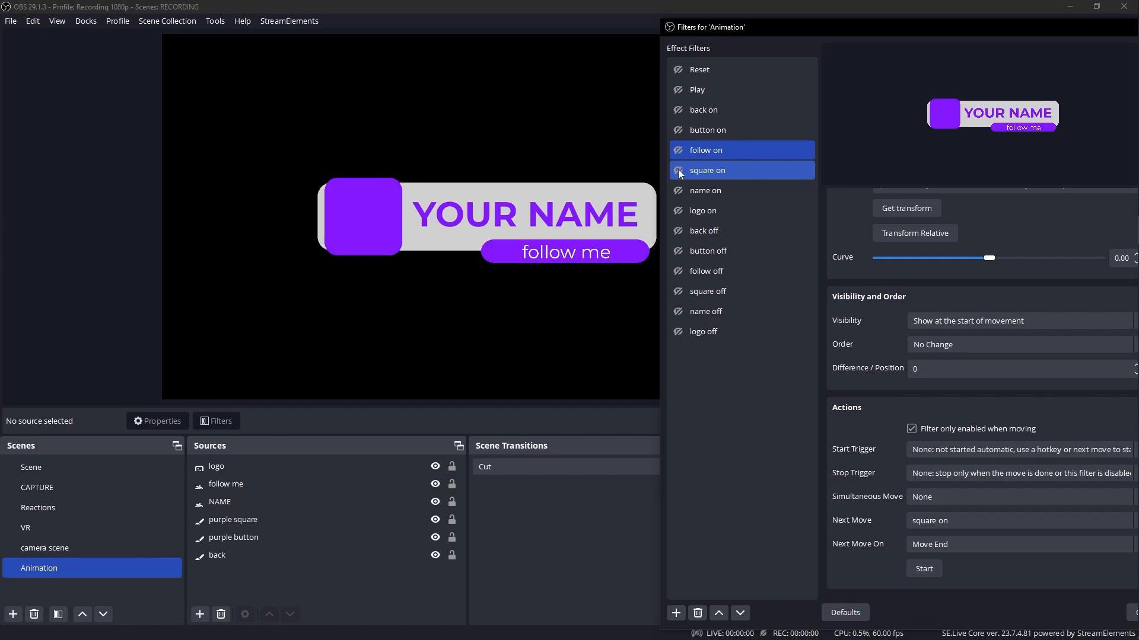
Step: Set the "name on" filter's next move to "logo on" and play the whole entrance starting from "back on"
{"action": "left_click", "coordinate": [704, 193]}
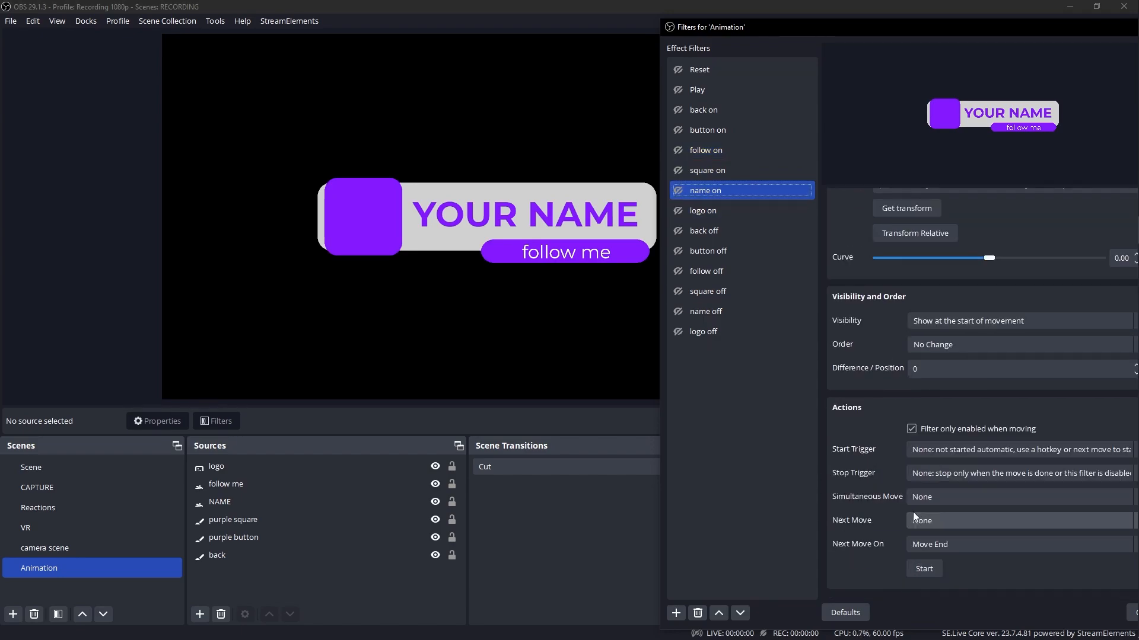
{"action": "left_click", "coordinate": [931, 523]}
{"action": "left_click", "coordinate": [930, 501]}
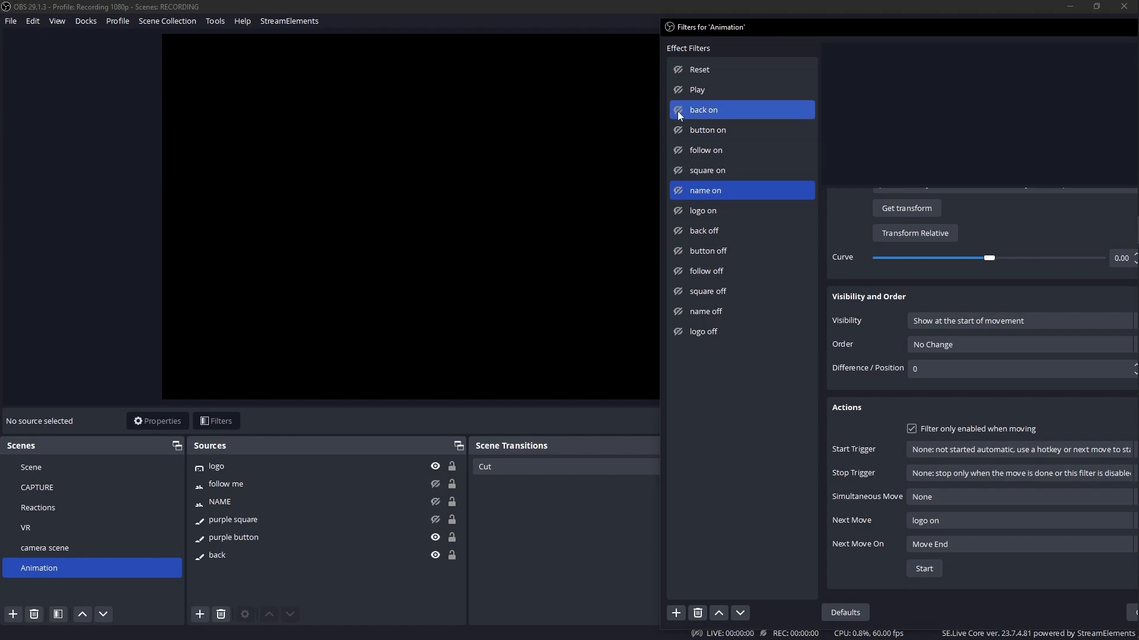
{"action": "left_click", "coordinate": [678, 111]}
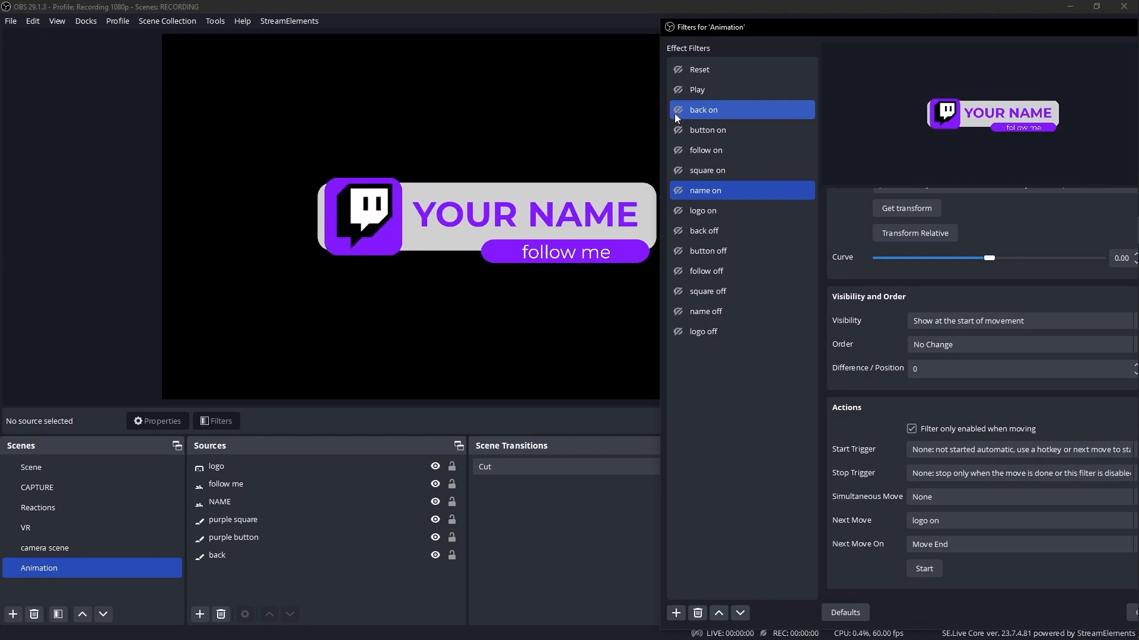
Step: Remove the "Play" and "Reset" filters from the Animation scene
{"action": "left_click", "coordinate": [705, 212]}
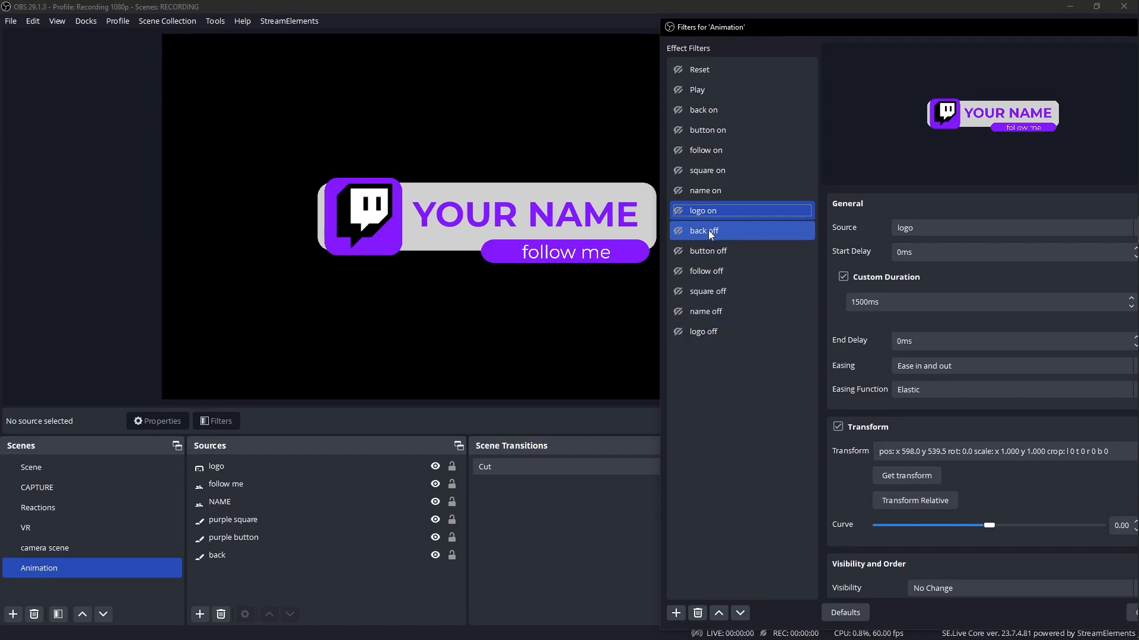
{"action": "left_click", "coordinate": [703, 89]}
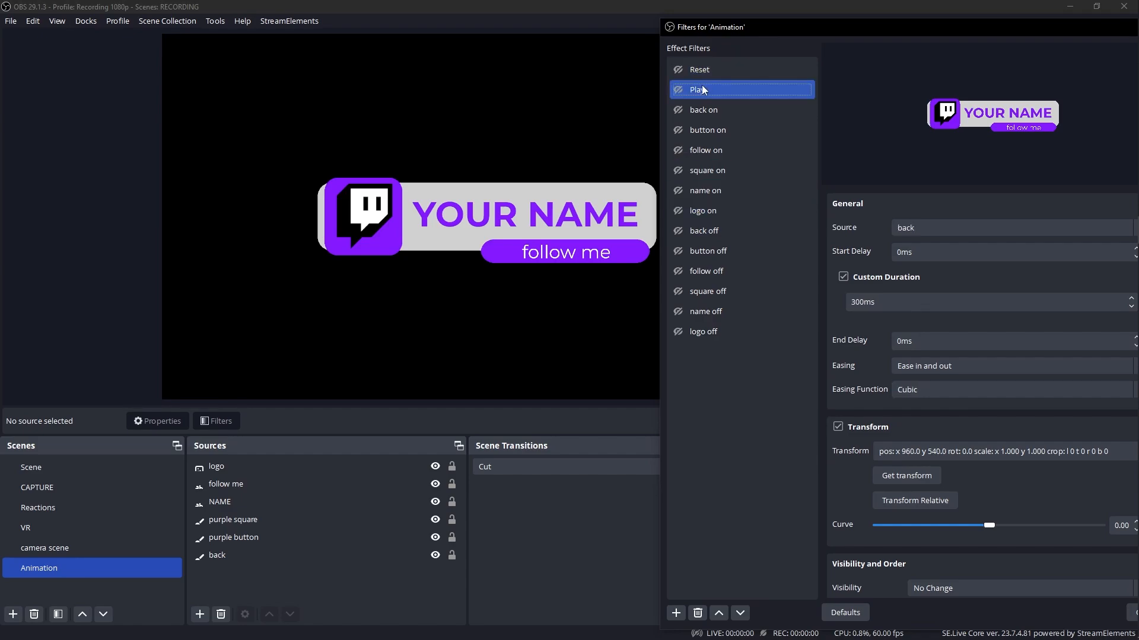
{"action": "left_click", "coordinate": [697, 613]}
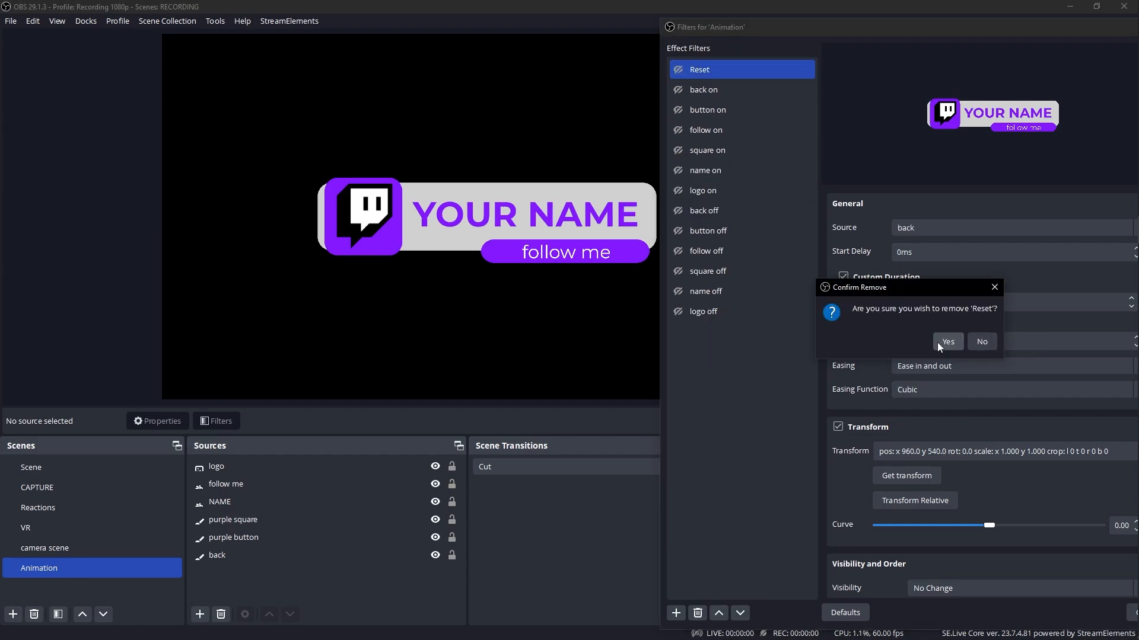
{"action": "left_click", "coordinate": [938, 342]}
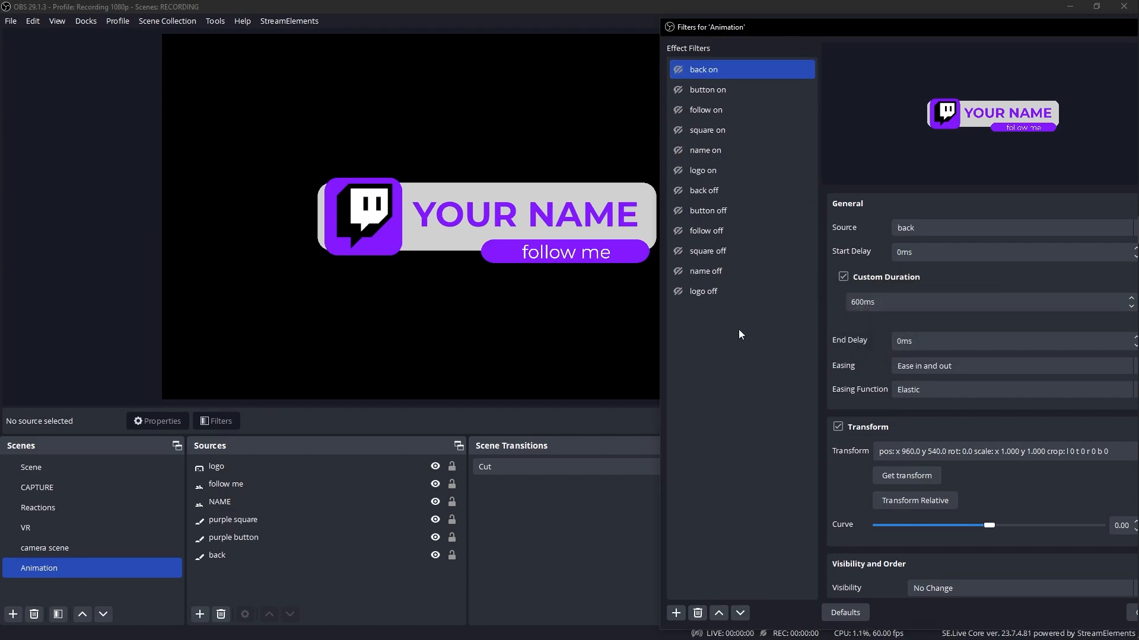
Step: Set the "logo on" filter's end delay to 2000 ms and its next move to "name off"
{"action": "left_click", "coordinate": [705, 170]}
{"action": "left_click", "coordinate": [897, 341]}
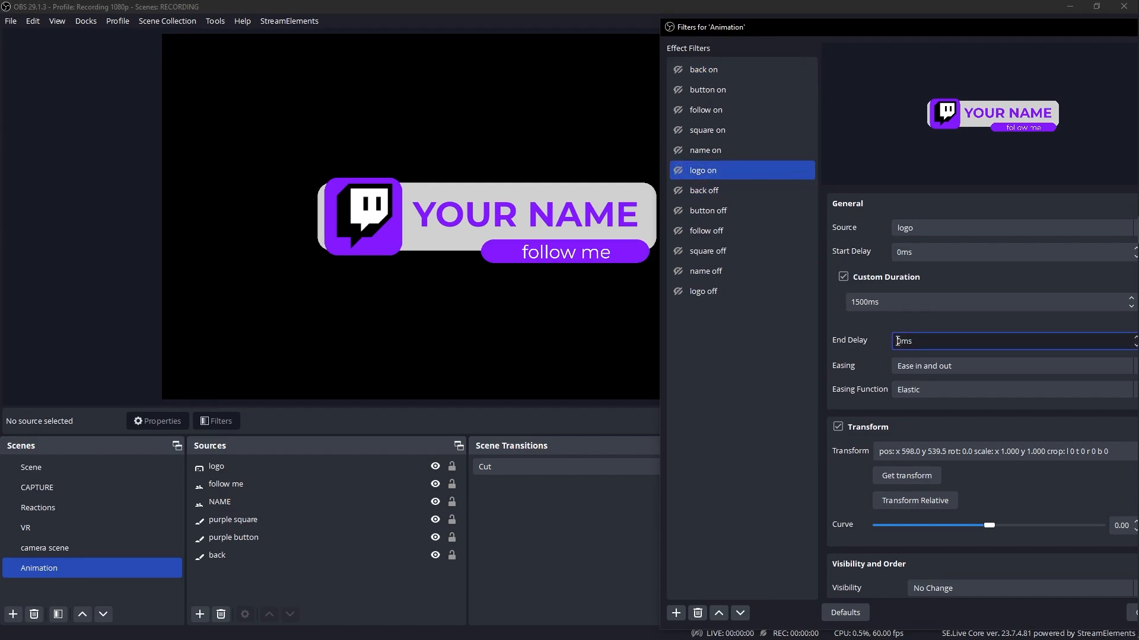
{"action": "type", "text": "500"}
{"action": "scroll", "coordinate": [824, 386], "scroll_direction": "down", "scroll_amount": 5}
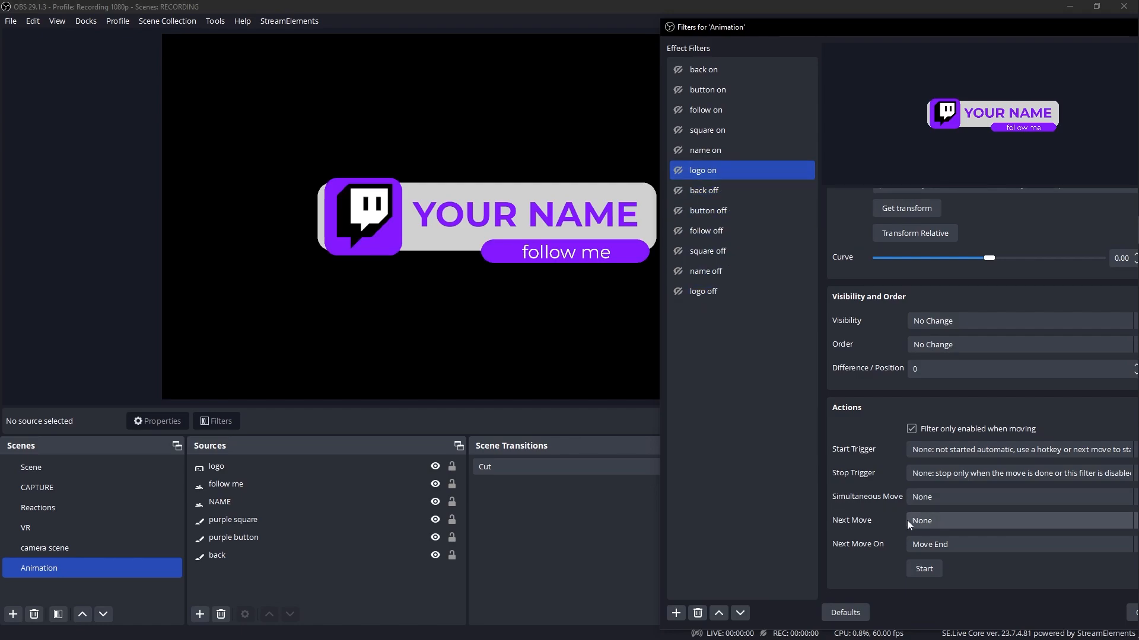
{"action": "left_click", "coordinate": [933, 513]}
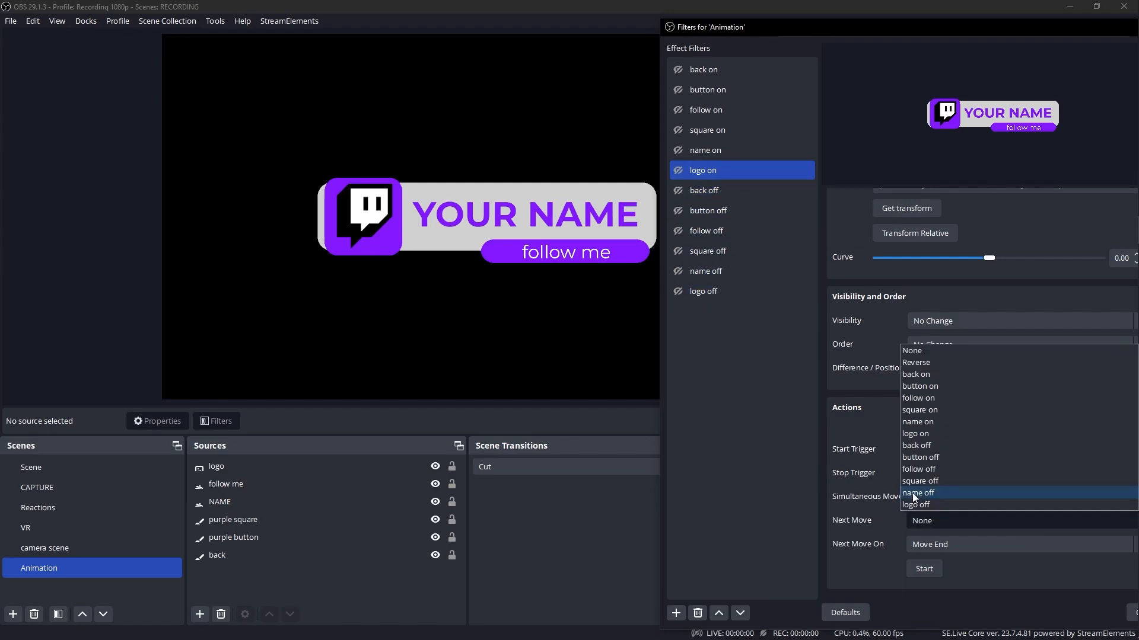
{"action": "left_click", "coordinate": [912, 493]}
Step: Set the "square off" filter's next move to "follow off" and the "follow off" filter's next move to "button off"
{"action": "left_click", "coordinate": [708, 251]}
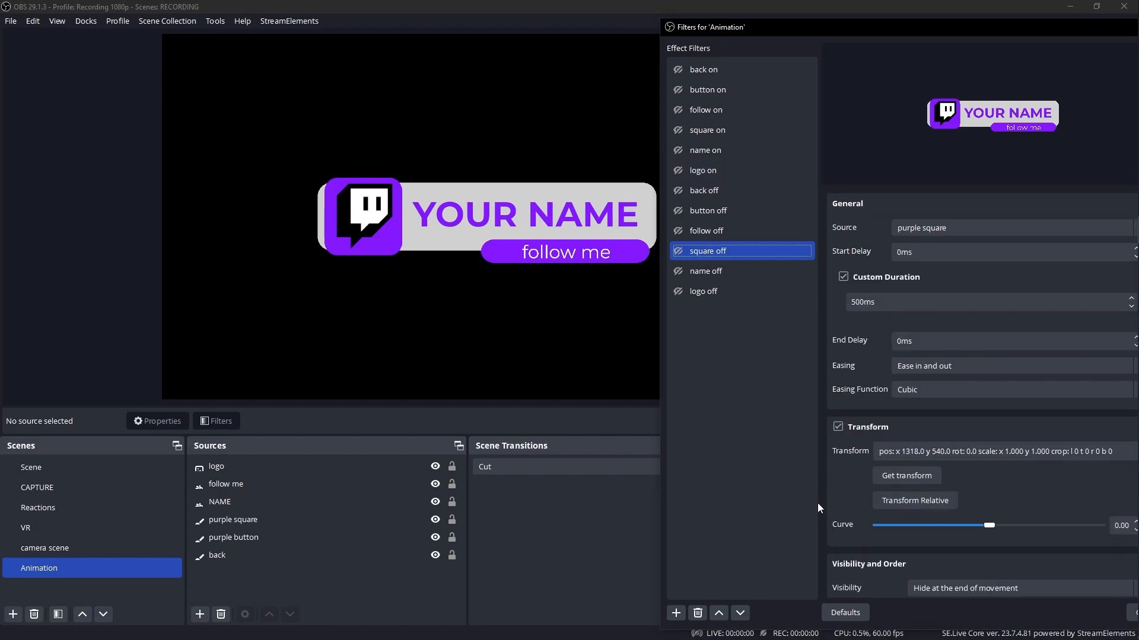
{"action": "scroll", "coordinate": [830, 504], "scroll_direction": "down", "scroll_amount": 3}
{"action": "left_click", "coordinate": [922, 520]}
{"action": "left_click", "coordinate": [927, 475]}
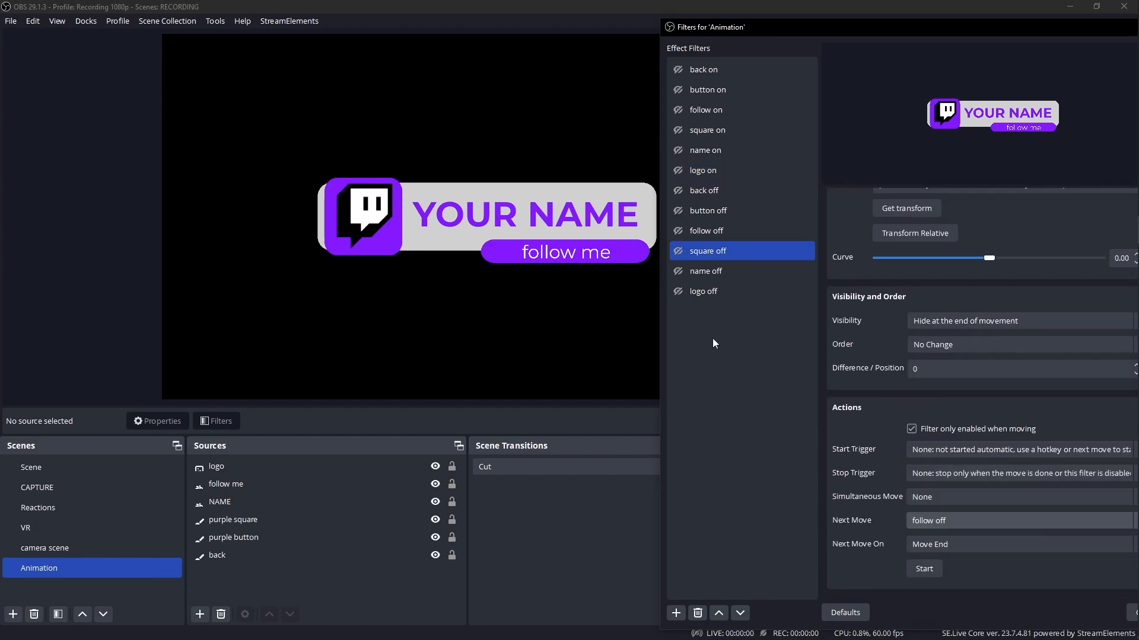
{"action": "left_click", "coordinate": [931, 521]}
{"action": "left_click", "coordinate": [921, 457]}
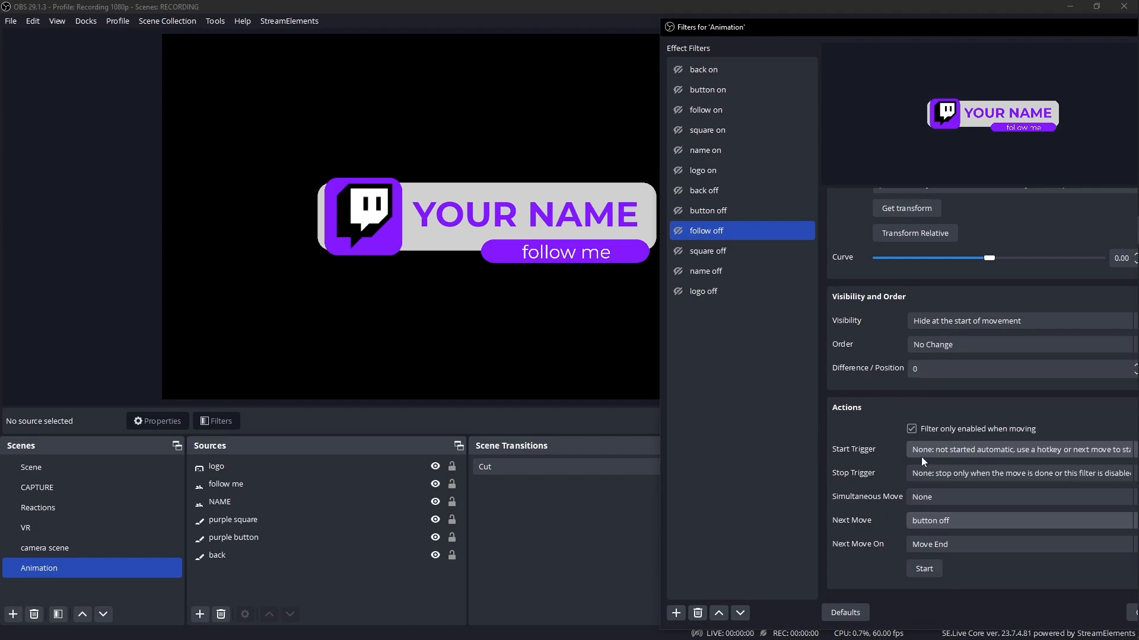
Step: Set the "button off" filter's next move to "back off"
{"action": "left_click", "coordinate": [708, 211]}
{"action": "scroll", "coordinate": [827, 482], "scroll_direction": "down", "scroll_amount": 3}
{"action": "left_click", "coordinate": [922, 521]}
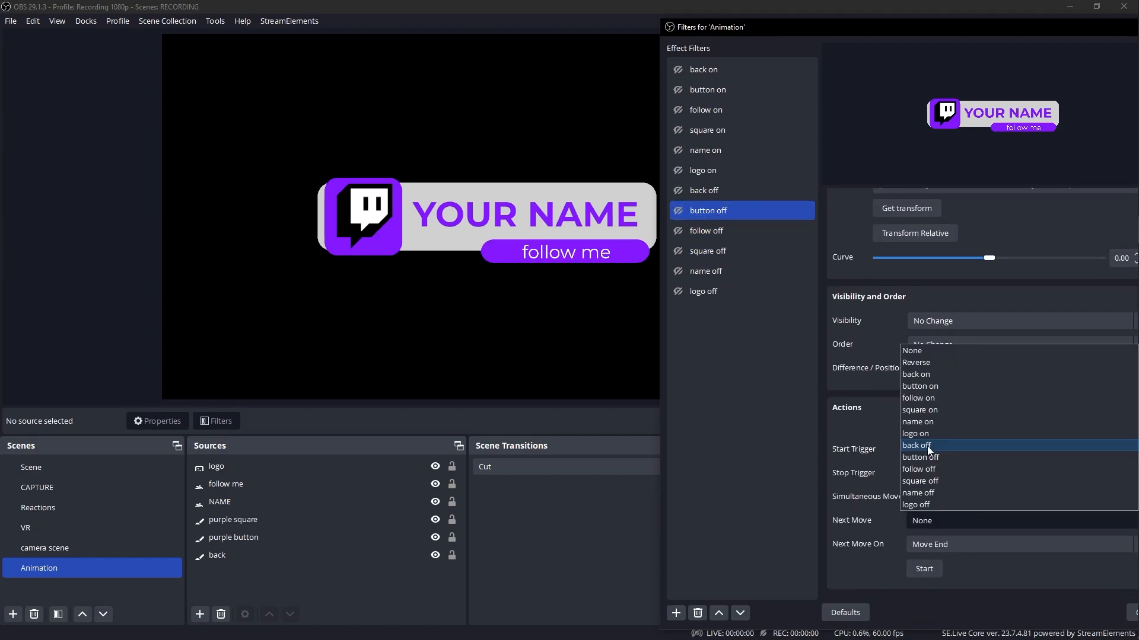
{"action": "left_click", "coordinate": [927, 446]}
Step: Check the "logo off" filter, play the full chain from "back on" several times, and play "logo on"
{"action": "left_click", "coordinate": [704, 291]}
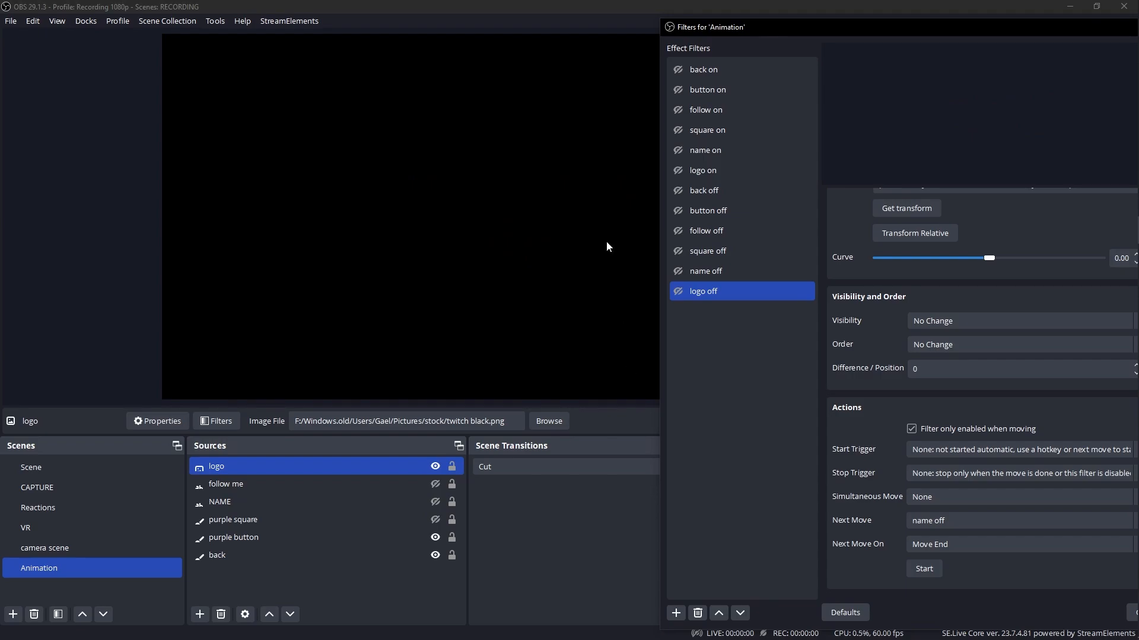
{"action": "left_click", "coordinate": [678, 70]}
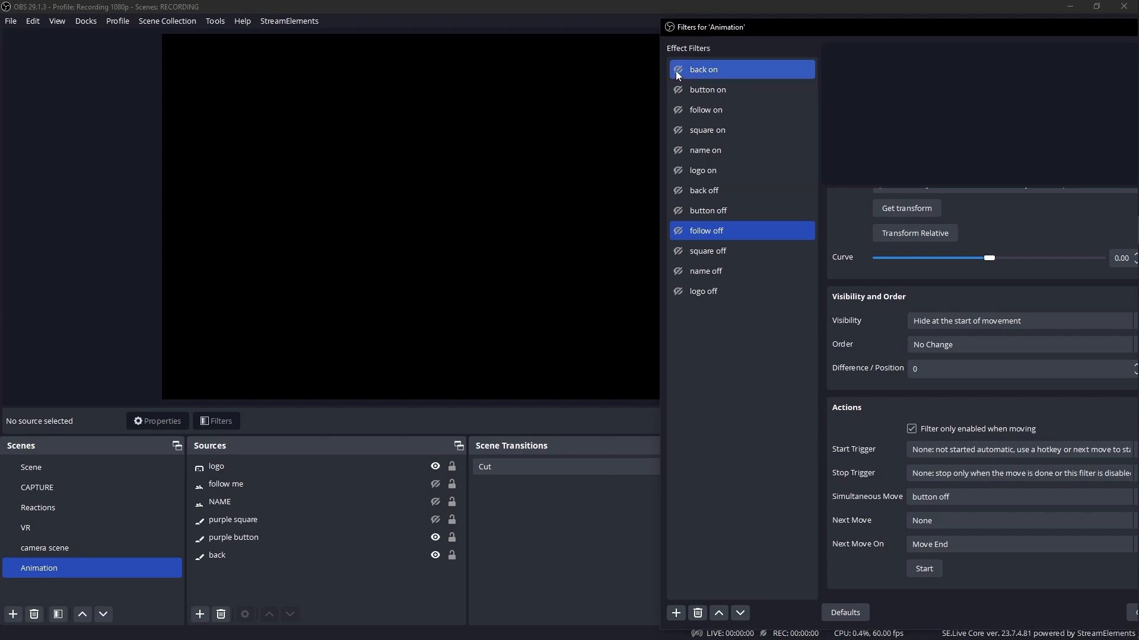
{"action": "left_click", "coordinate": [677, 70]}
{"action": "left_click", "coordinate": [677, 70]}
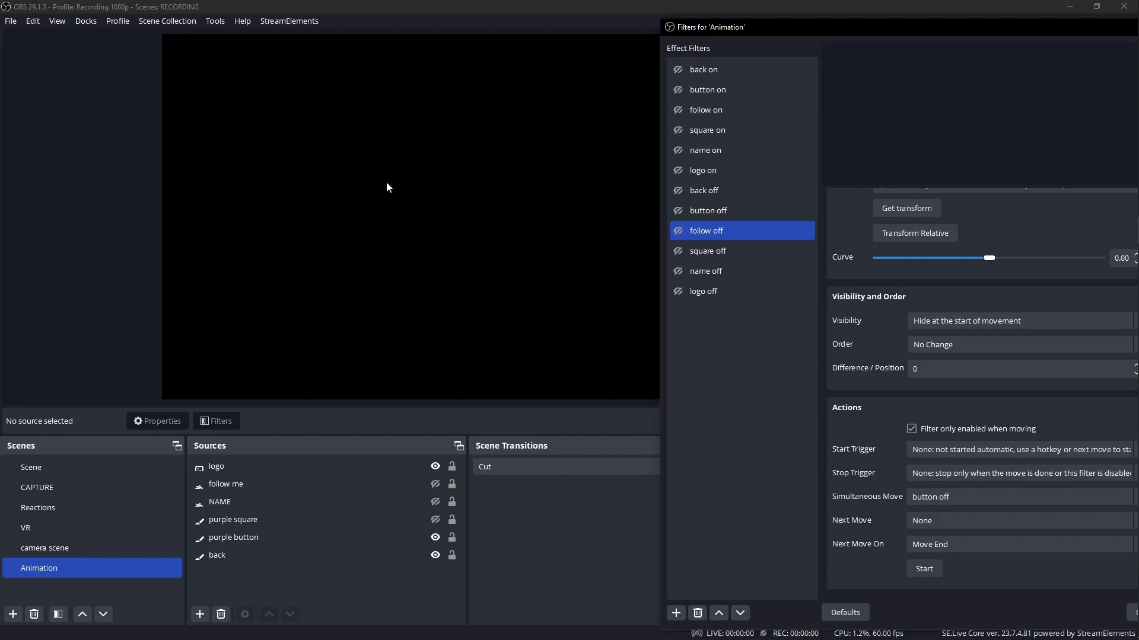
{"action": "left_click", "coordinate": [677, 171]}
Step: Look at the show and hide transition options available for the NAME source
{"action": "left_click", "coordinate": [224, 502]}
{"action": "right_click", "coordinate": [224, 502]}
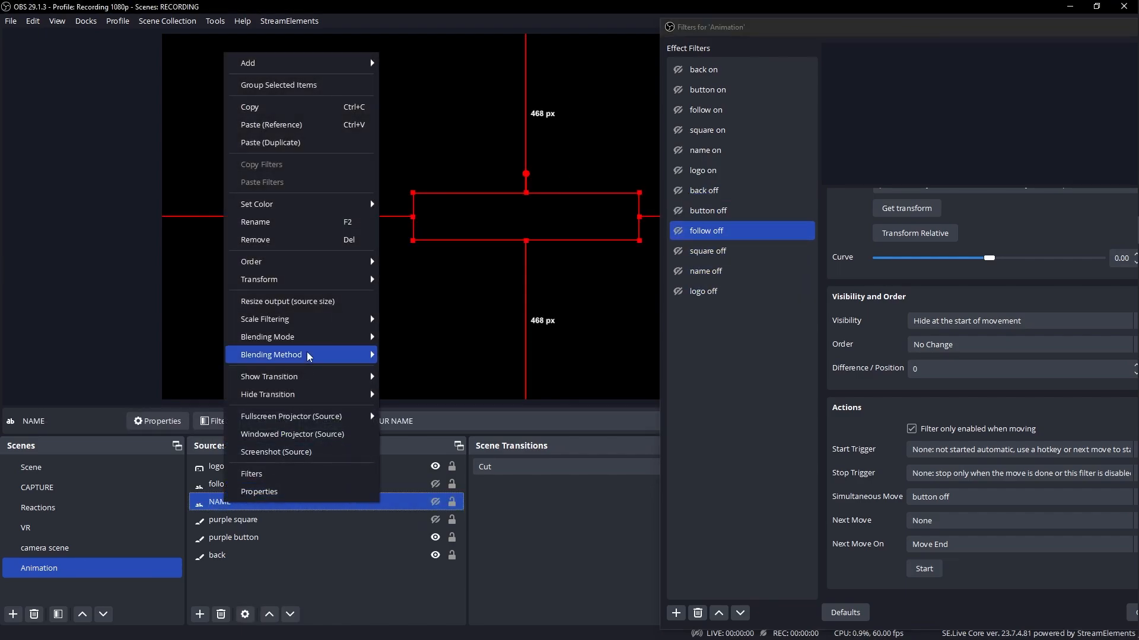
{"action": "mouse_move", "coordinate": [313, 392]}
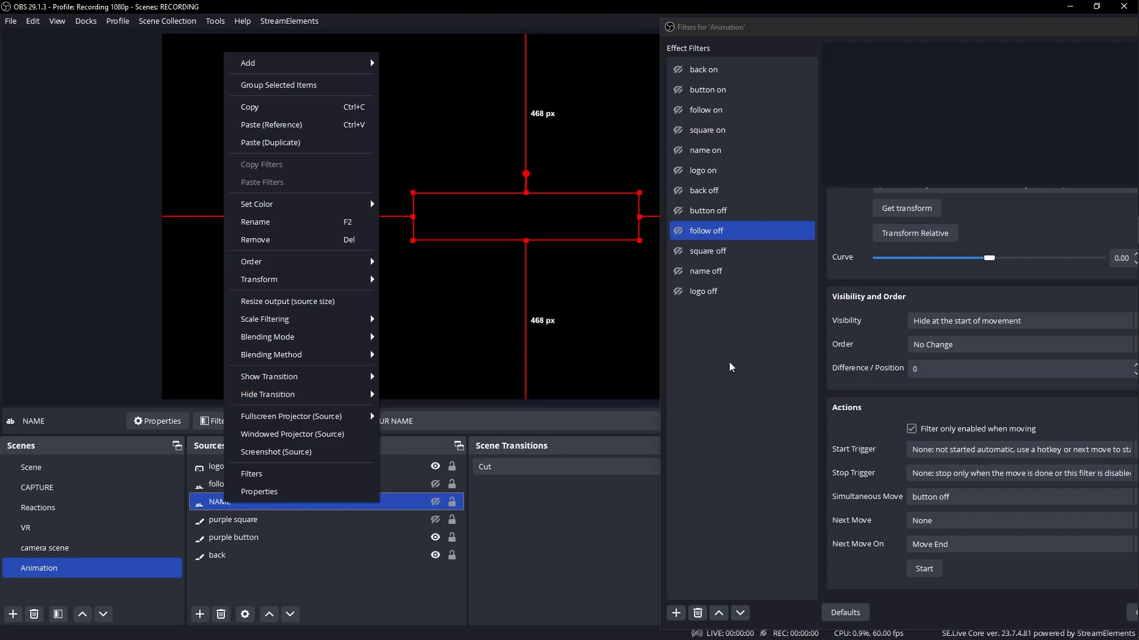
Step: Review the timing, visibility and action settings of the "follow off" filter, and the end delay of "logo on"
{"action": "left_click_drag", "start_coordinate": [804, 26], "coordinate": [455, 29]}
{"action": "scroll", "coordinate": [475, 373], "scroll_direction": "up", "scroll_amount": 2}
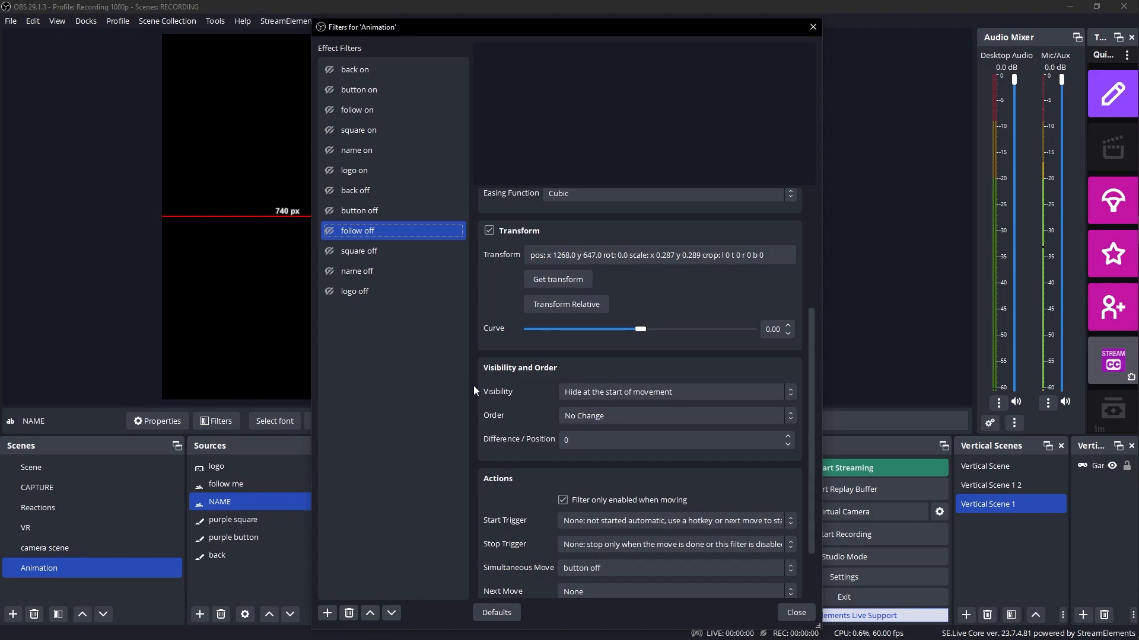
{"action": "scroll", "coordinate": [474, 389], "scroll_direction": "down", "scroll_amount": 2}
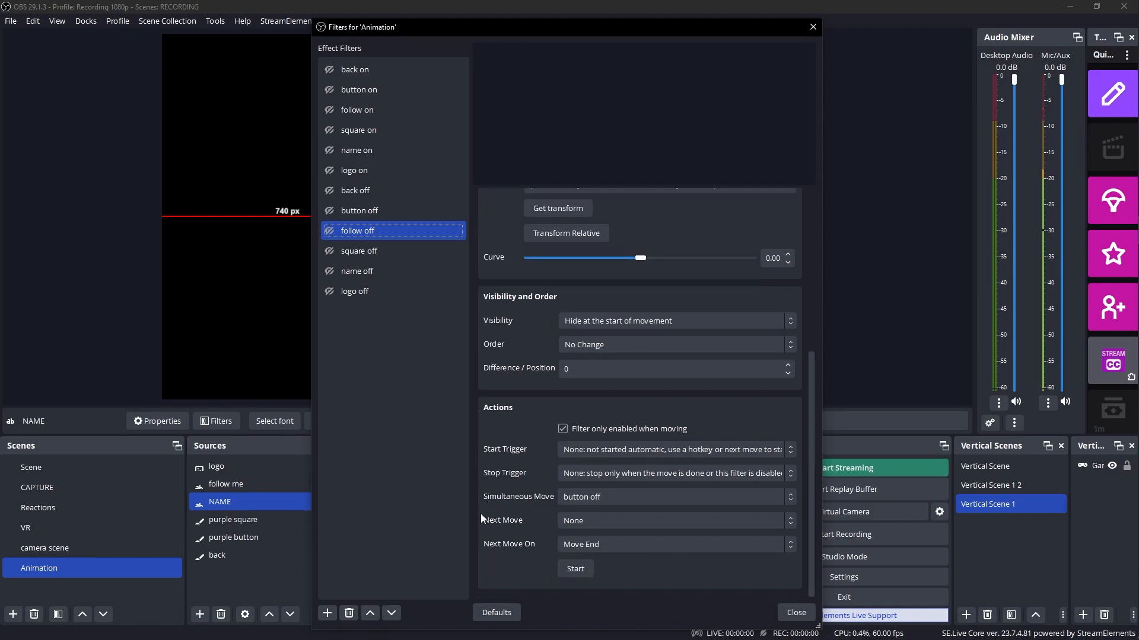
{"action": "scroll", "coordinate": [506, 524], "scroll_direction": "up", "scroll_amount": 8}
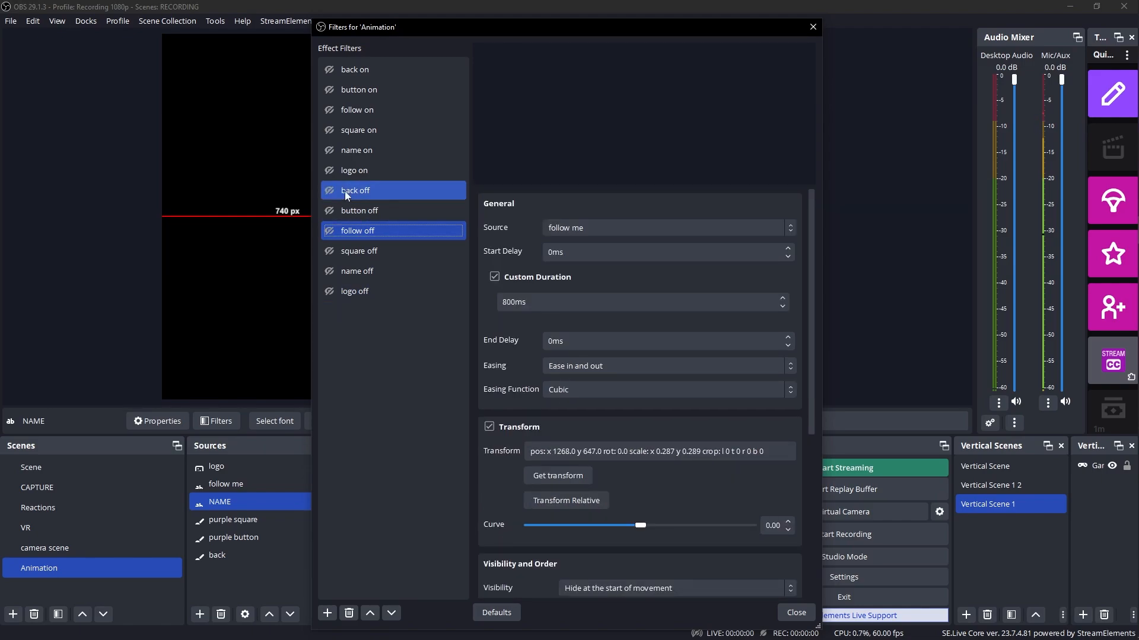
{"action": "left_click", "coordinate": [356, 170]}
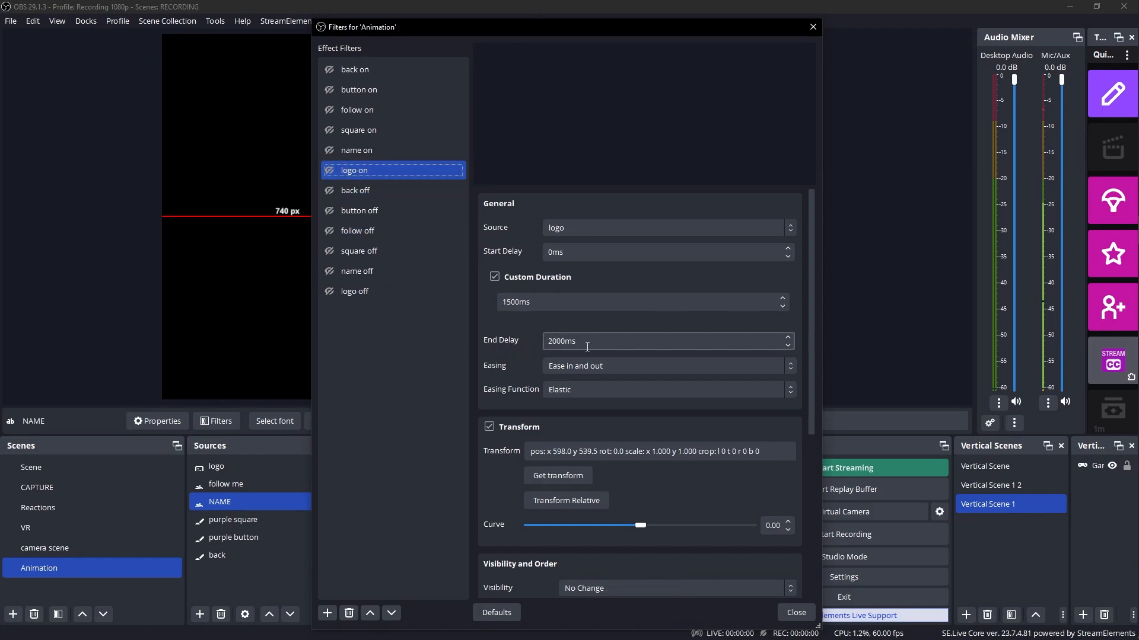
Step: Move the filters window clear of the preview and play the animation from "logo on", followed by "back on"
{"action": "left_click_drag", "start_coordinate": [450, 30], "coordinate": [713, 31]}
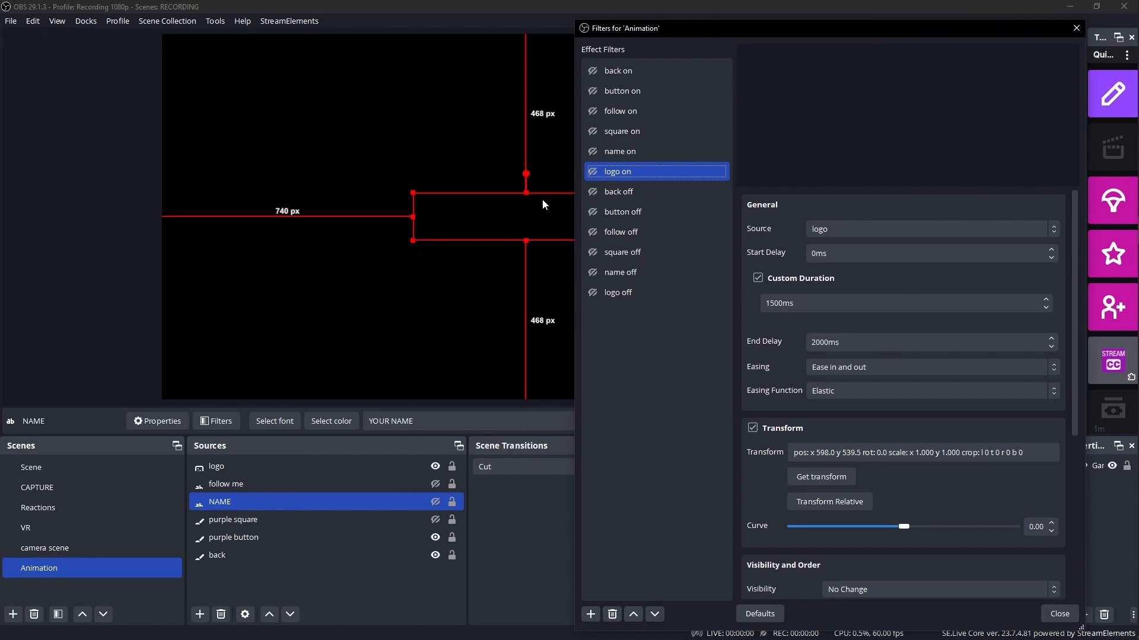
{"action": "left_click", "coordinate": [593, 173]}
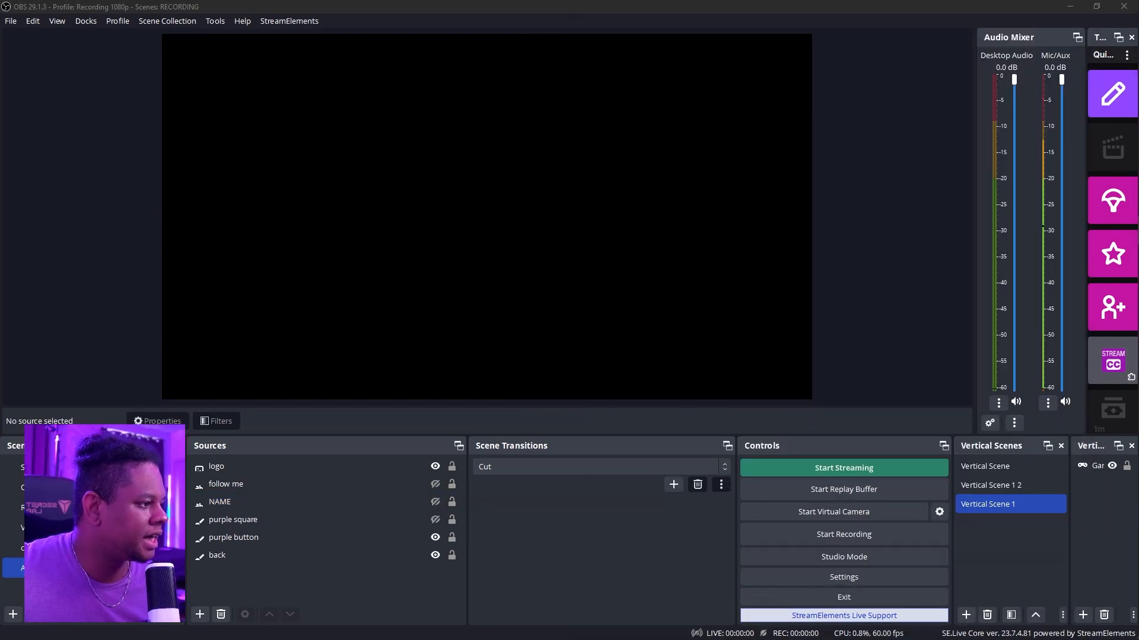
{"action": "left_click_drag", "start_coordinate": [1138, 249], "coordinate": [991, 249]}
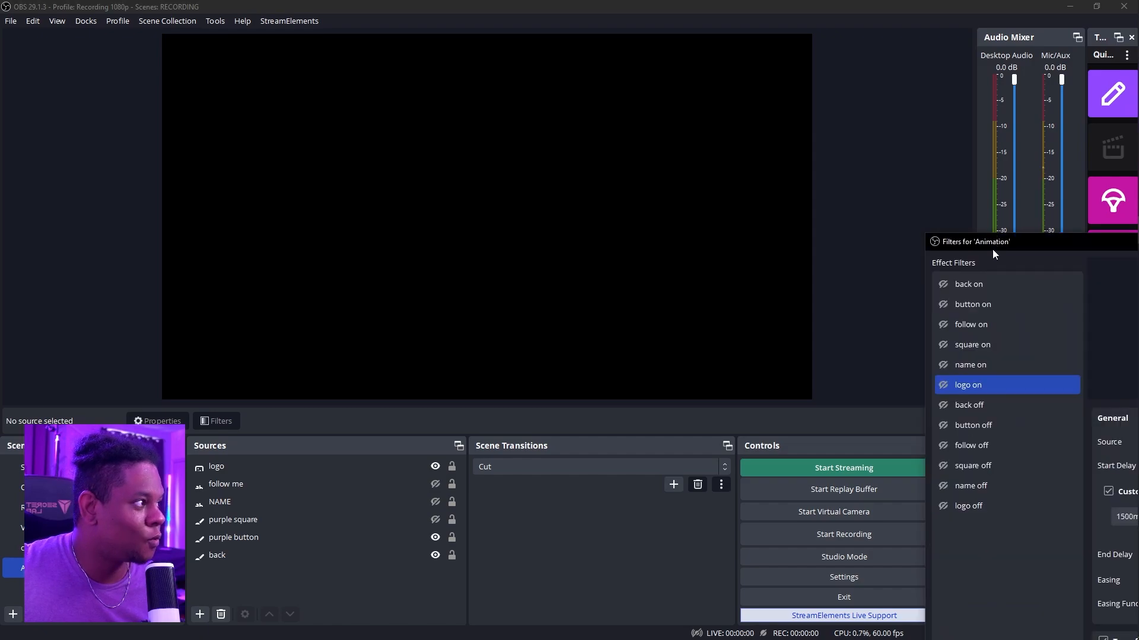
{"action": "left_click", "coordinate": [944, 284]}
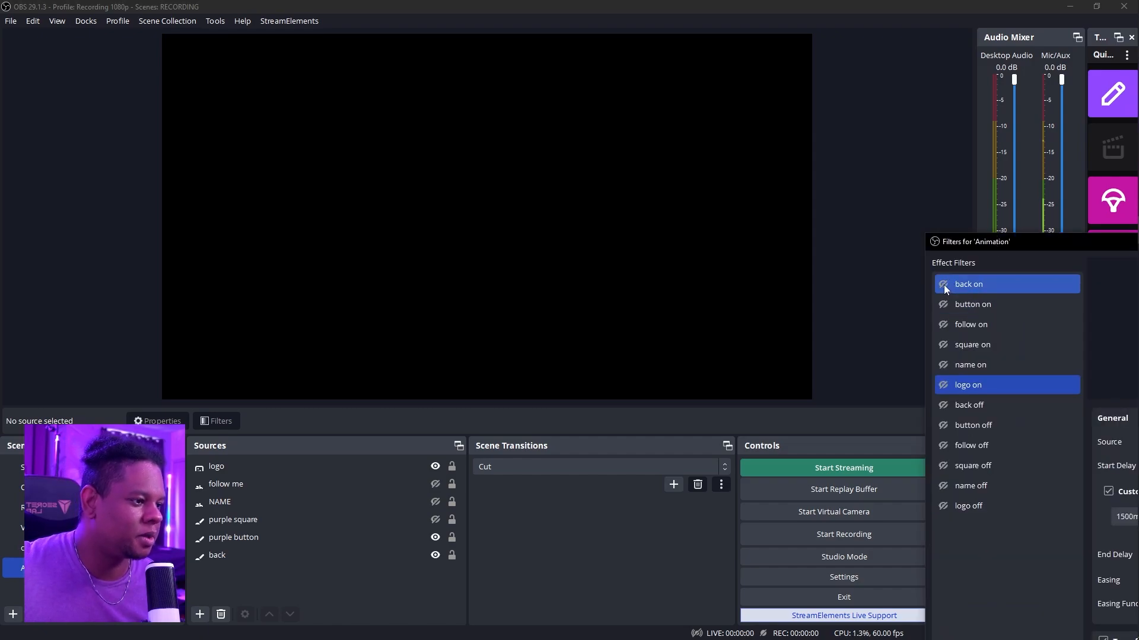